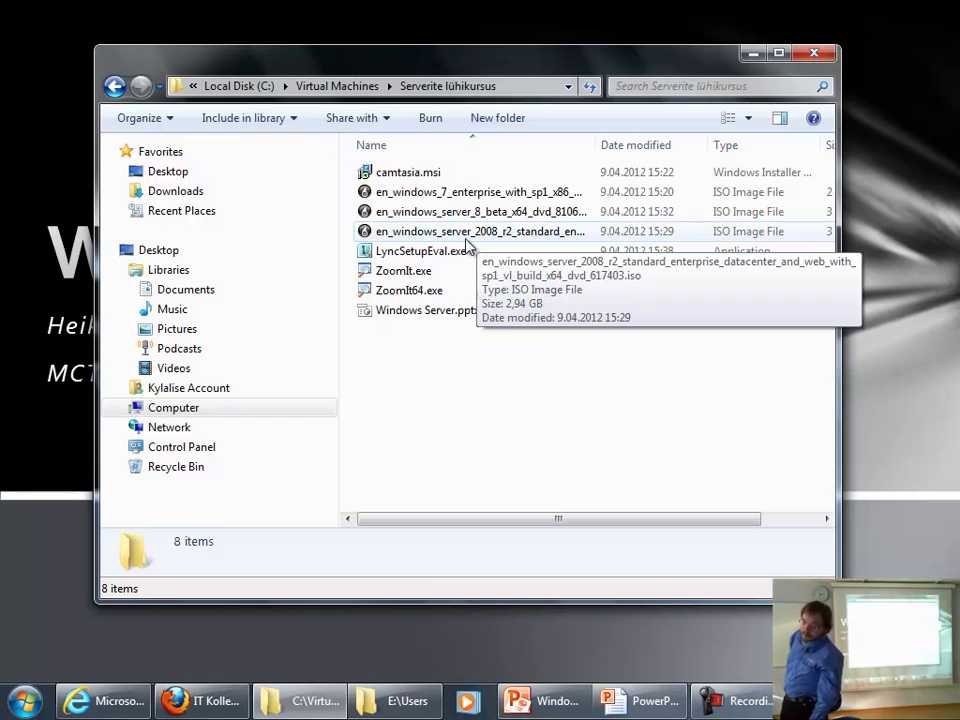
- Launch Oracle VM VirtualBox and reposition its manager window so that it is fully in view
click(26, 704)
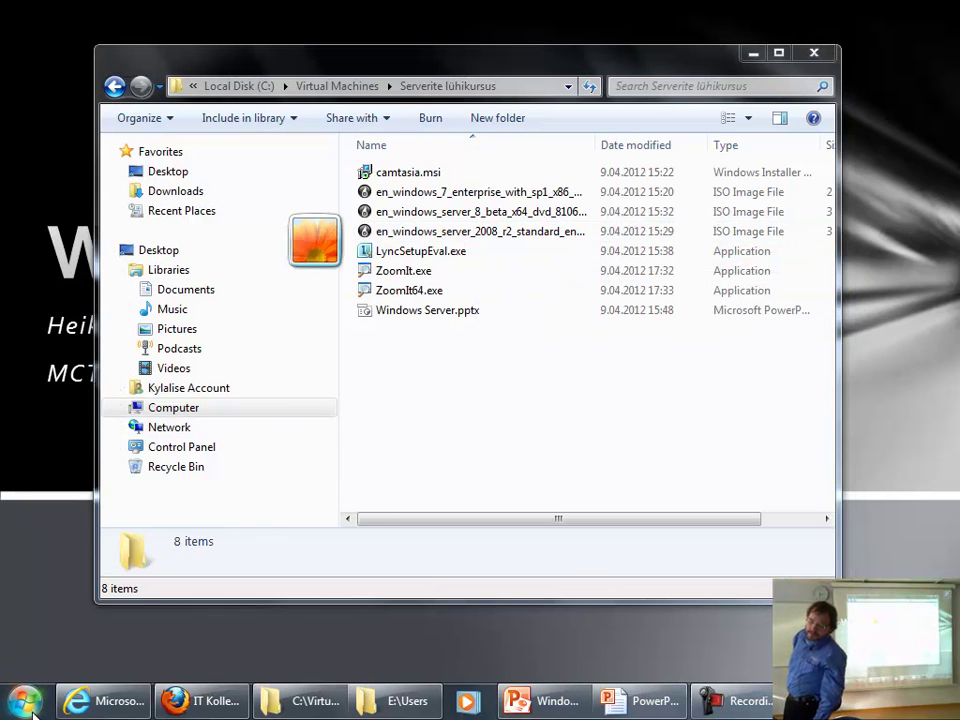
text(virt)
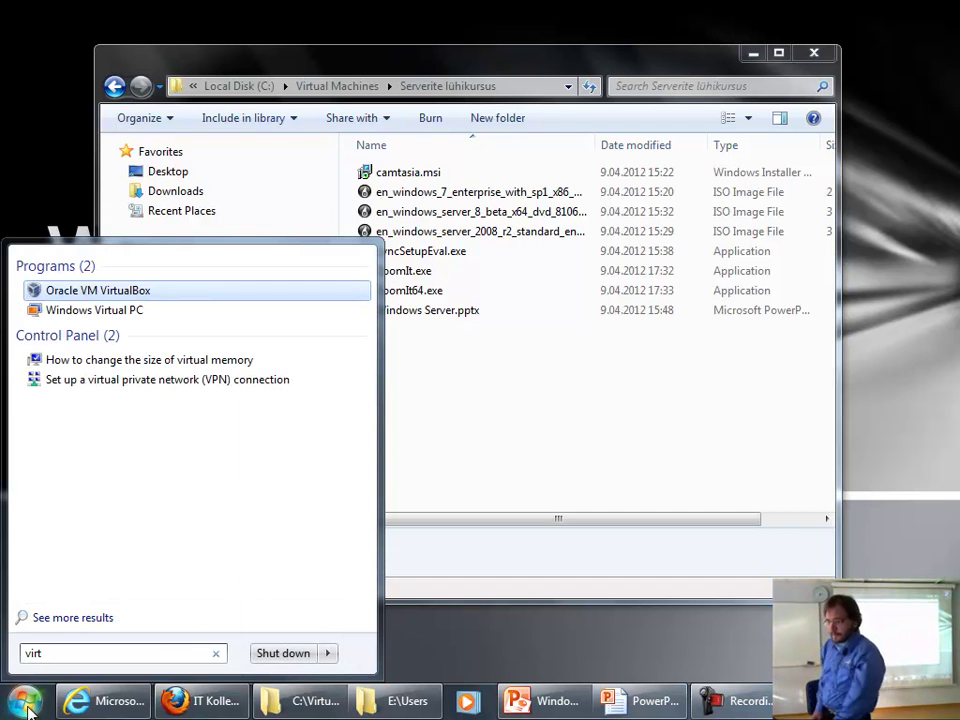
key(Down)
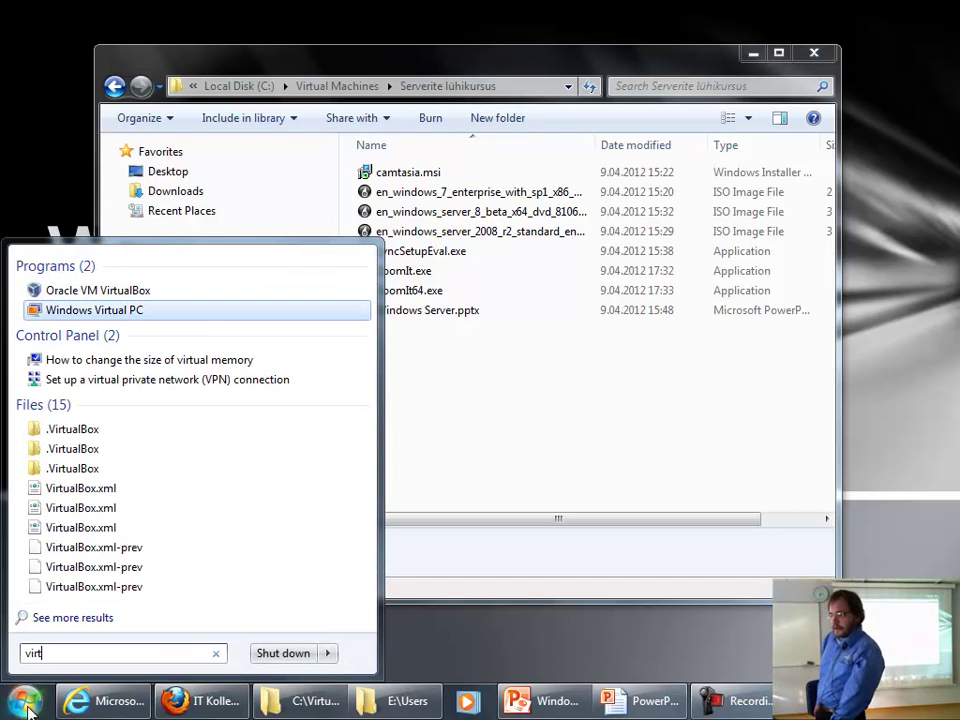
key(Up)
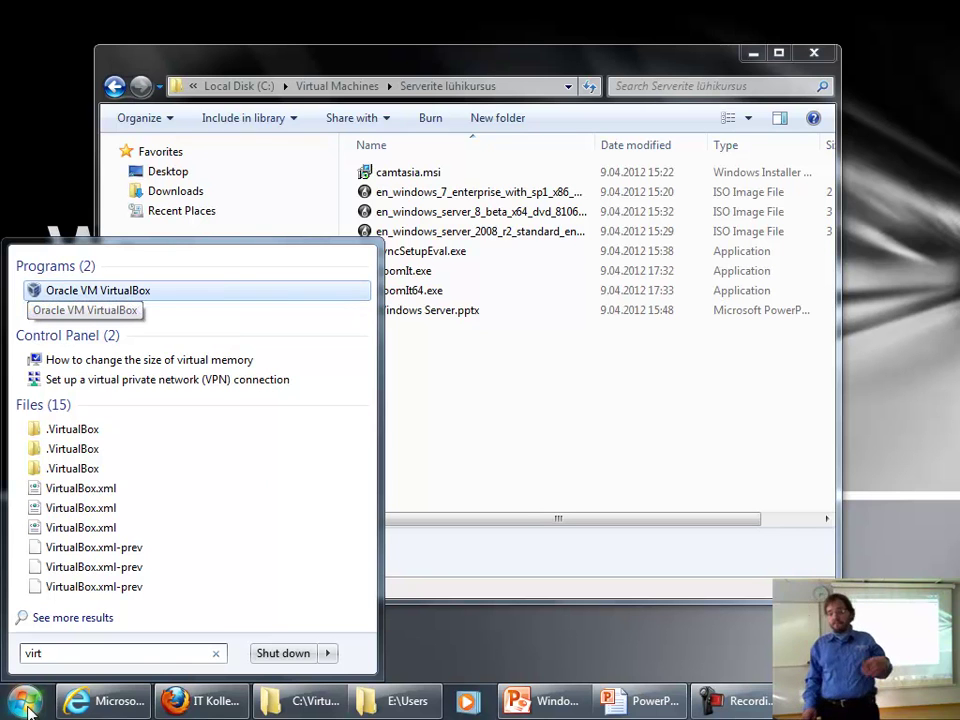
key(Return)
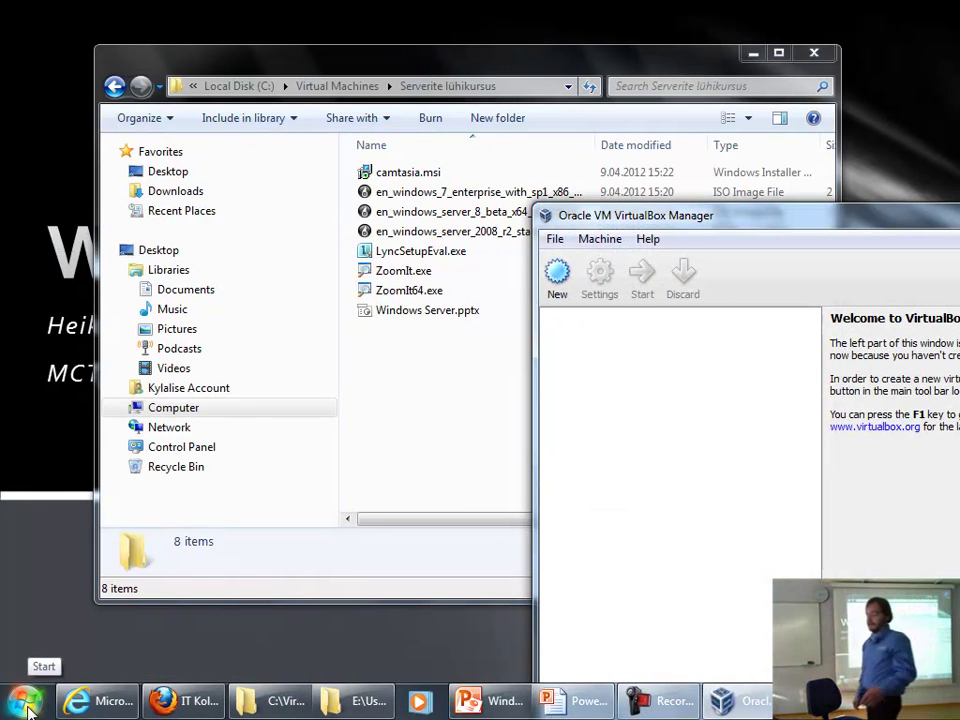
drag(725, 229, 328, 111)
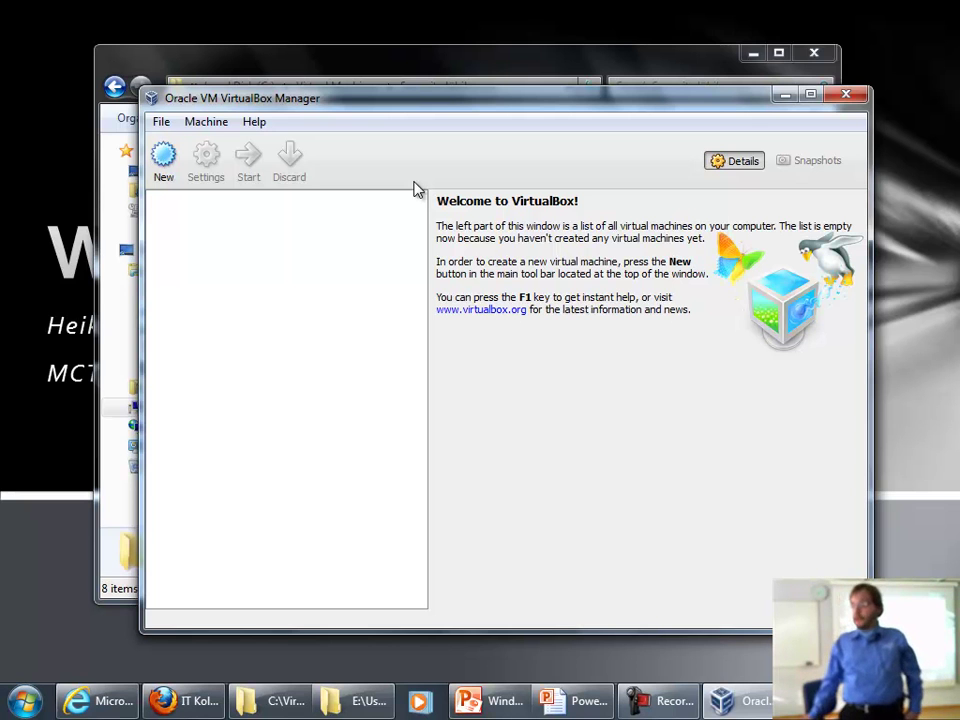
click(166, 157)
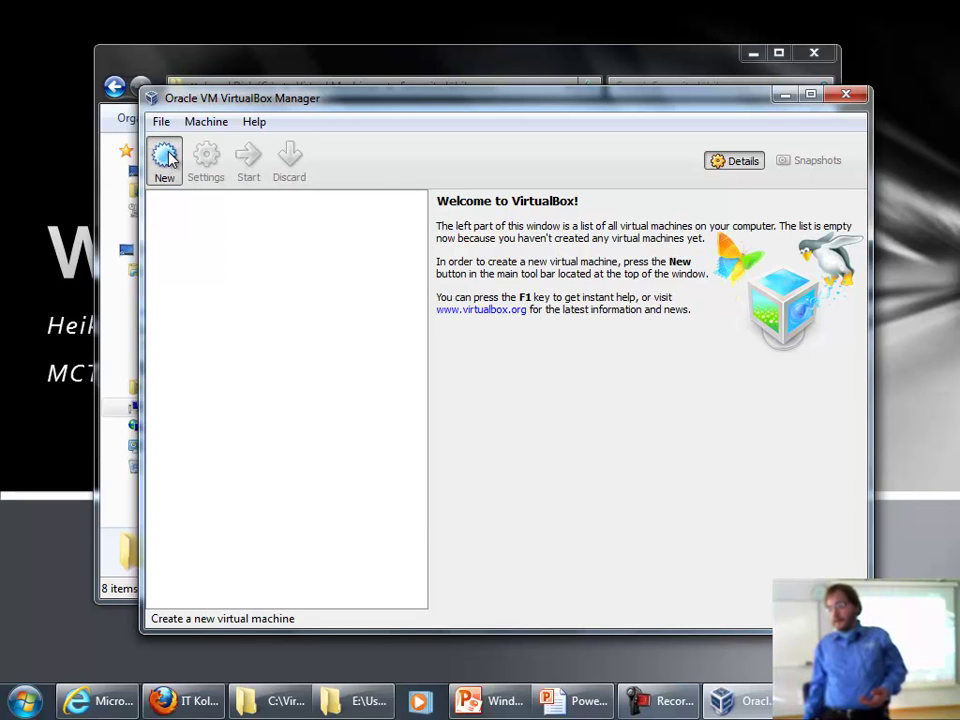
click(740, 506)
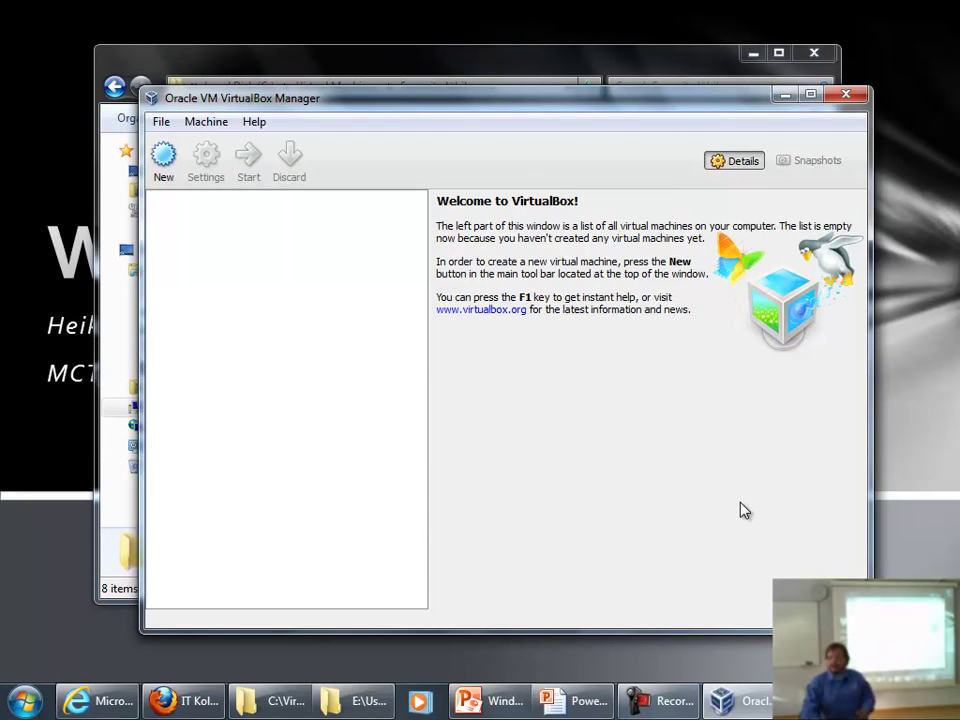
mouse_move(262, 710)
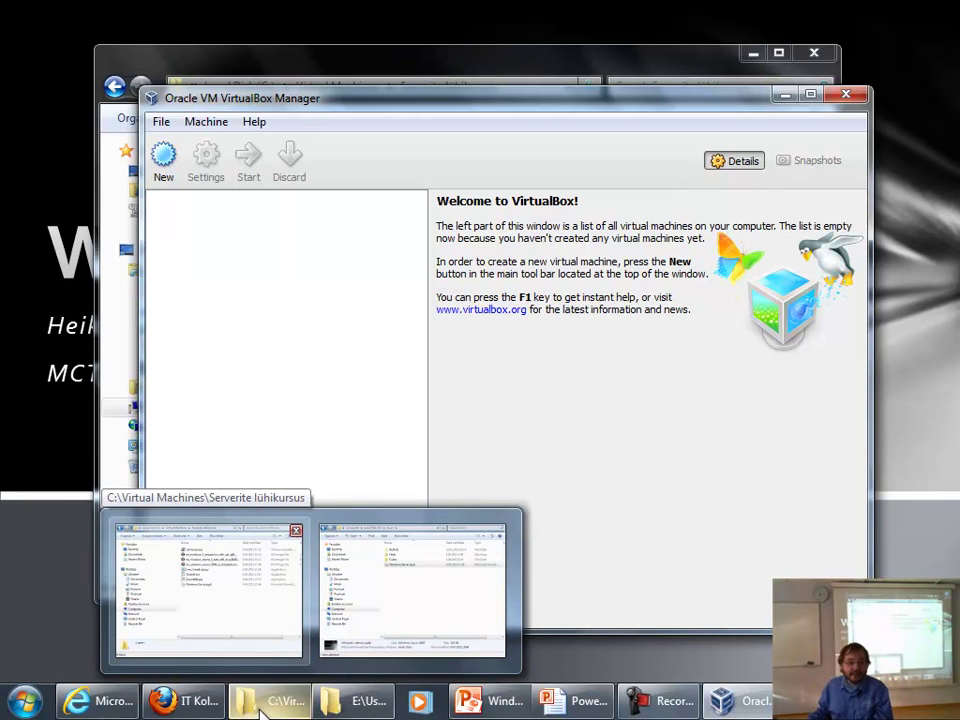
mouse_move(183, 705)
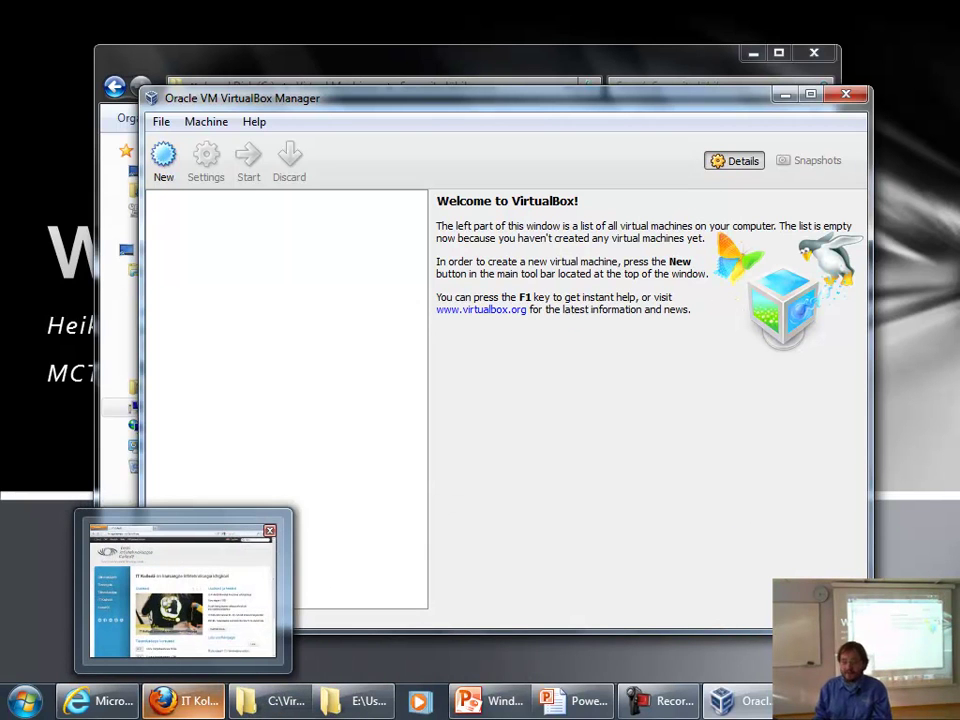
key(super)
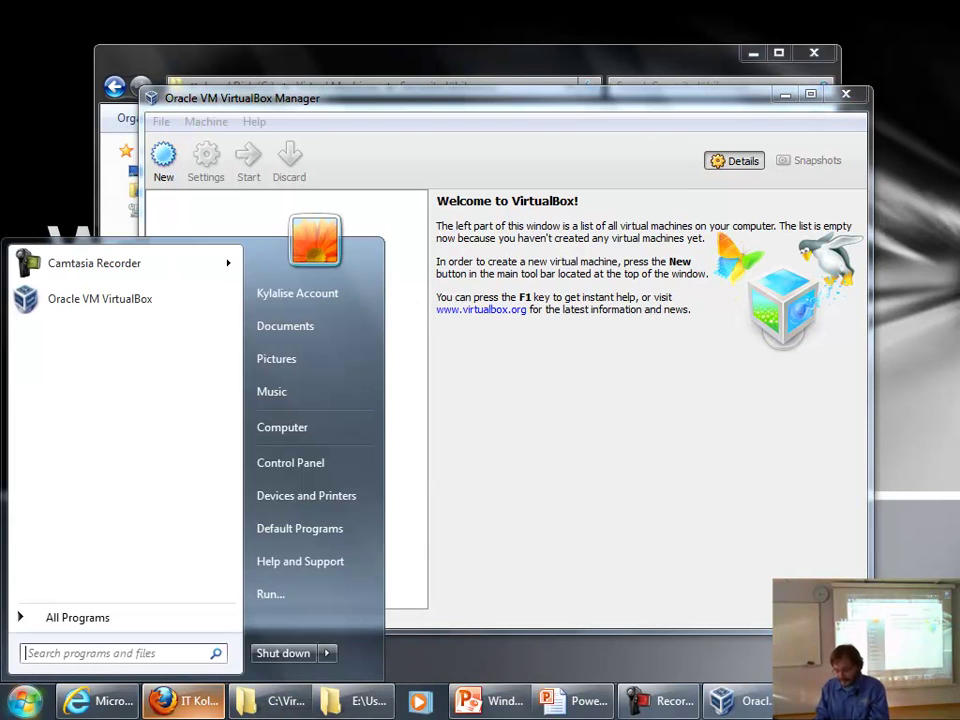
text(virtua)
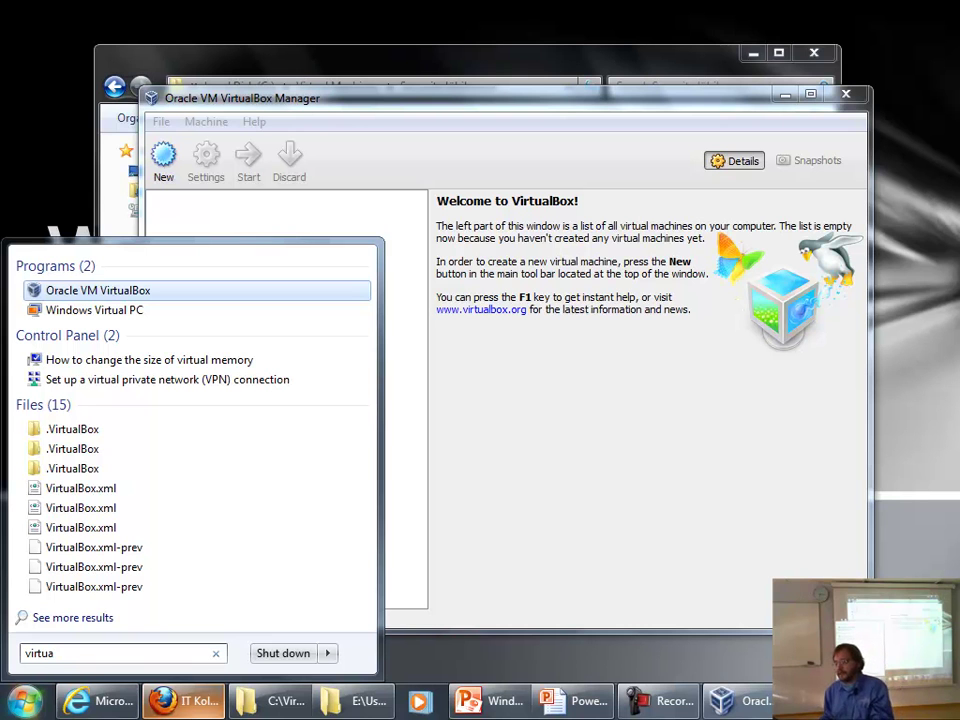
key(BackSpace)
key(BackSpace)
key(BackSpace)
key(BackSpace)
key(BackSpace)
key(BackSpace)
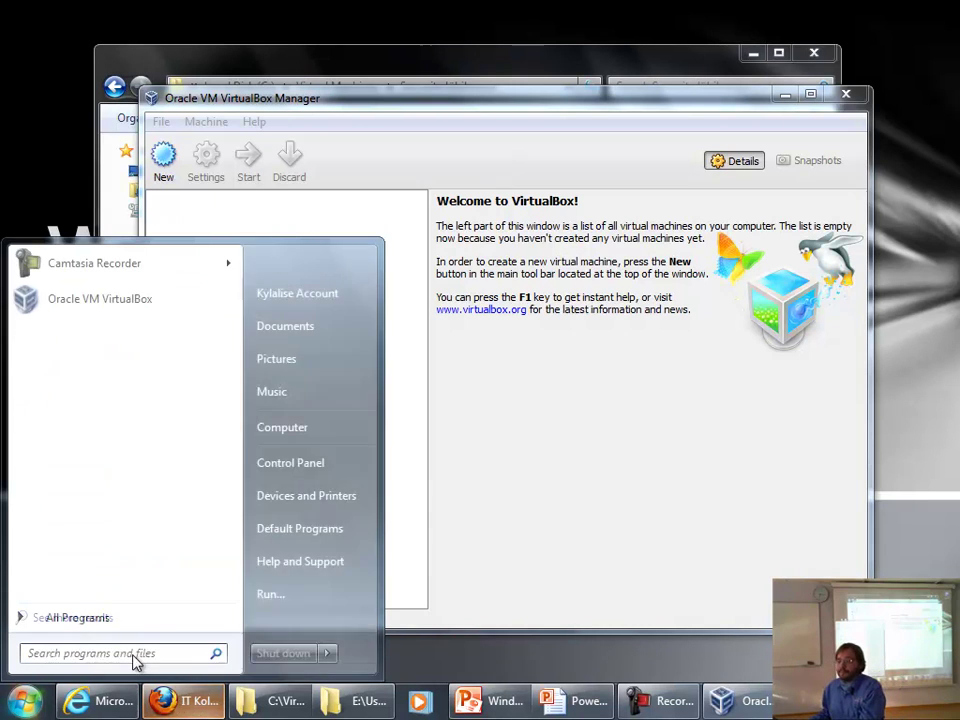
click(462, 424)
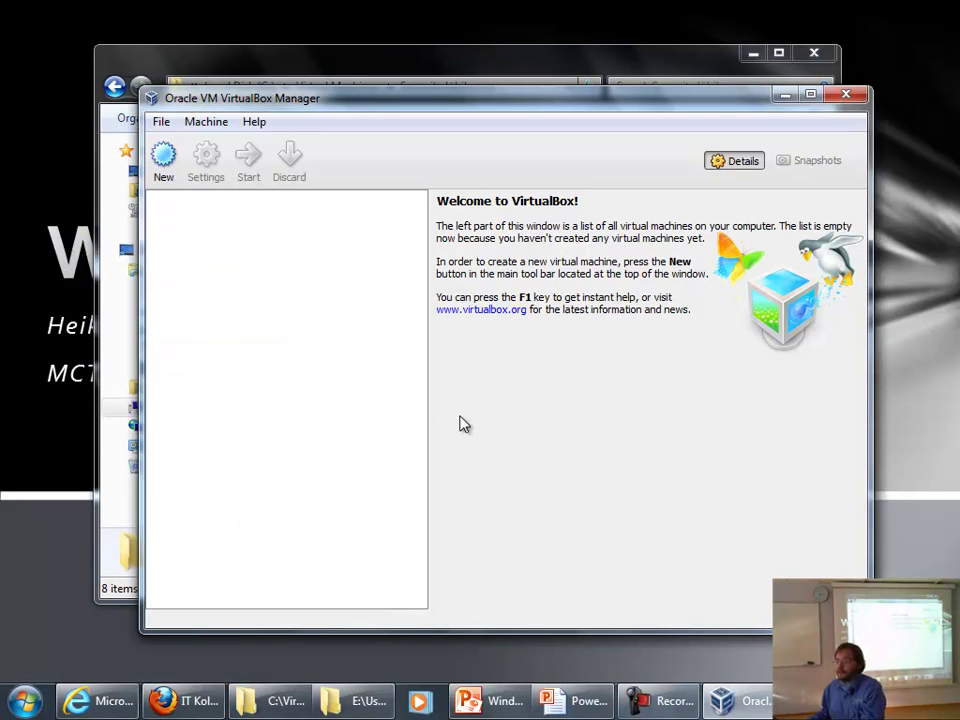
click(163, 165)
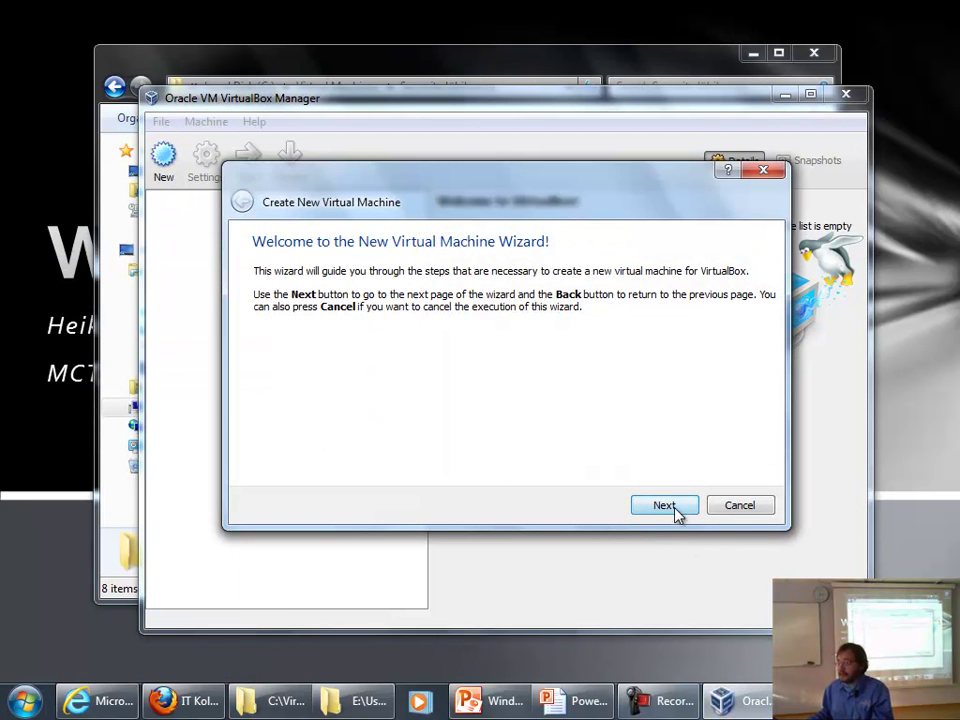
click(760, 172)
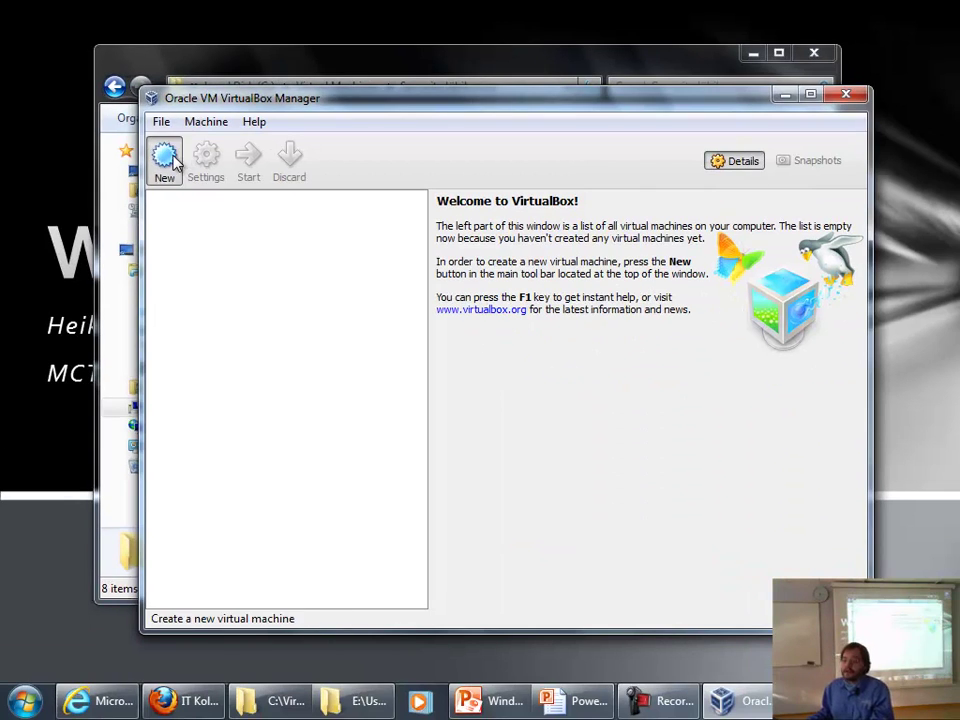
- Start creating a new virtual machine with Microsoft Windows as the operating system and Windows 2008 (64 bit) as the version
click(334, 318)
click(664, 507)
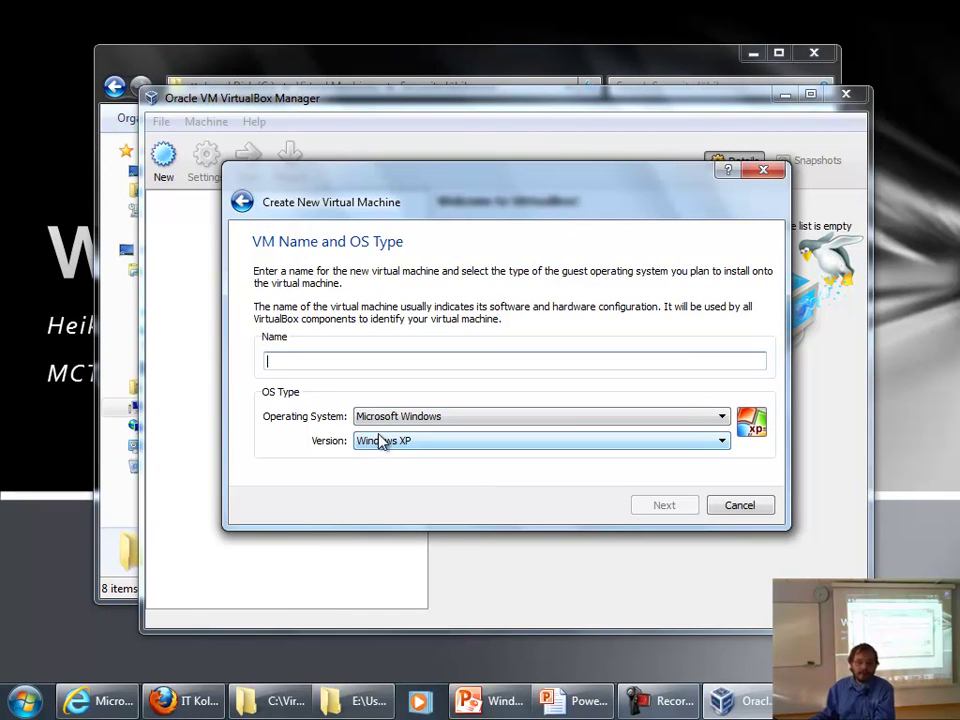
click(425, 418)
click(428, 430)
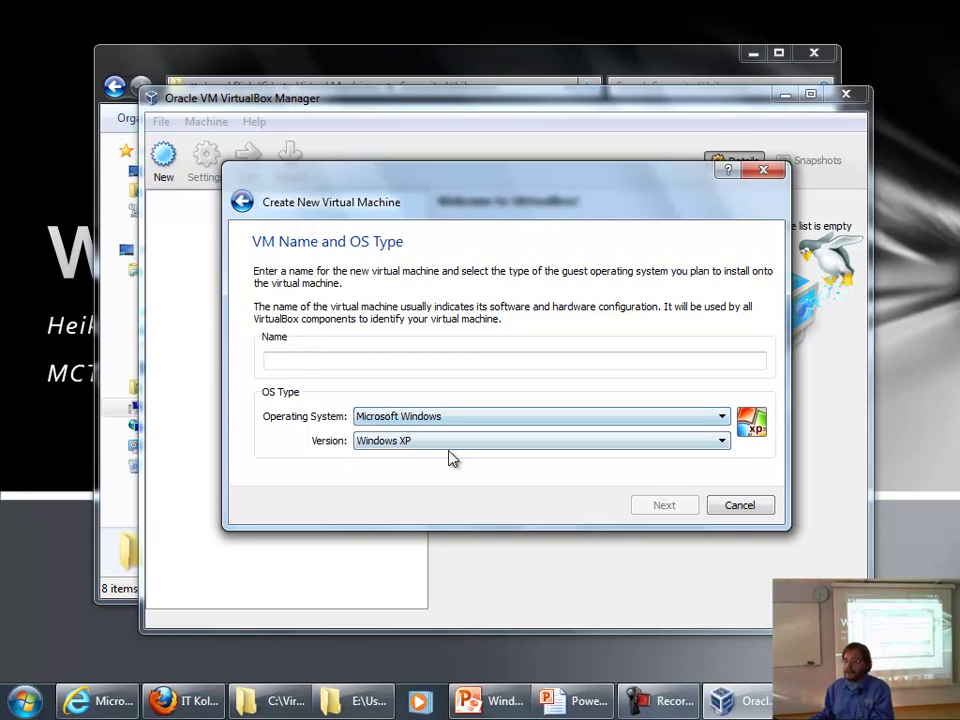
click(454, 446)
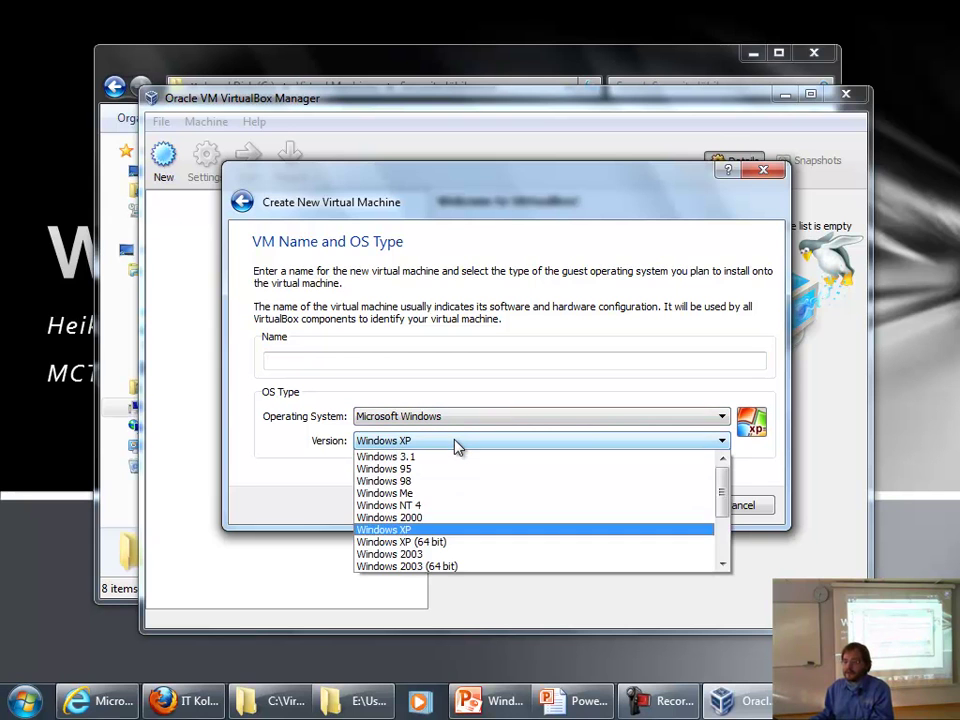
scroll(456, 543, down, 3)
click(452, 530)
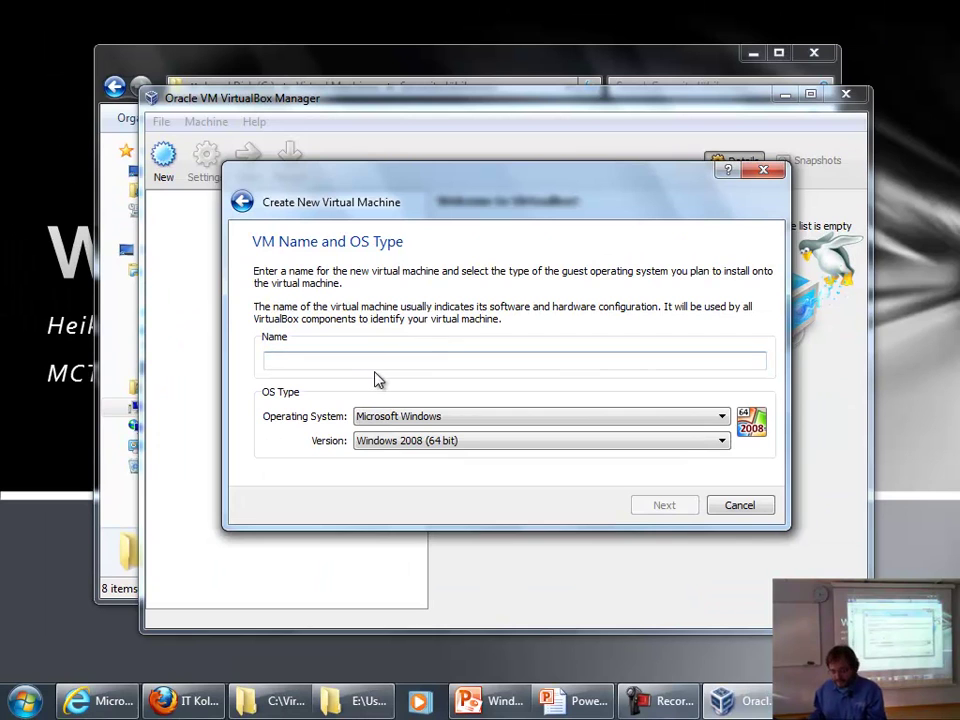
- Name the virtual machine Win Server 2008 R2 and continue to the memory settings
text(Wins)
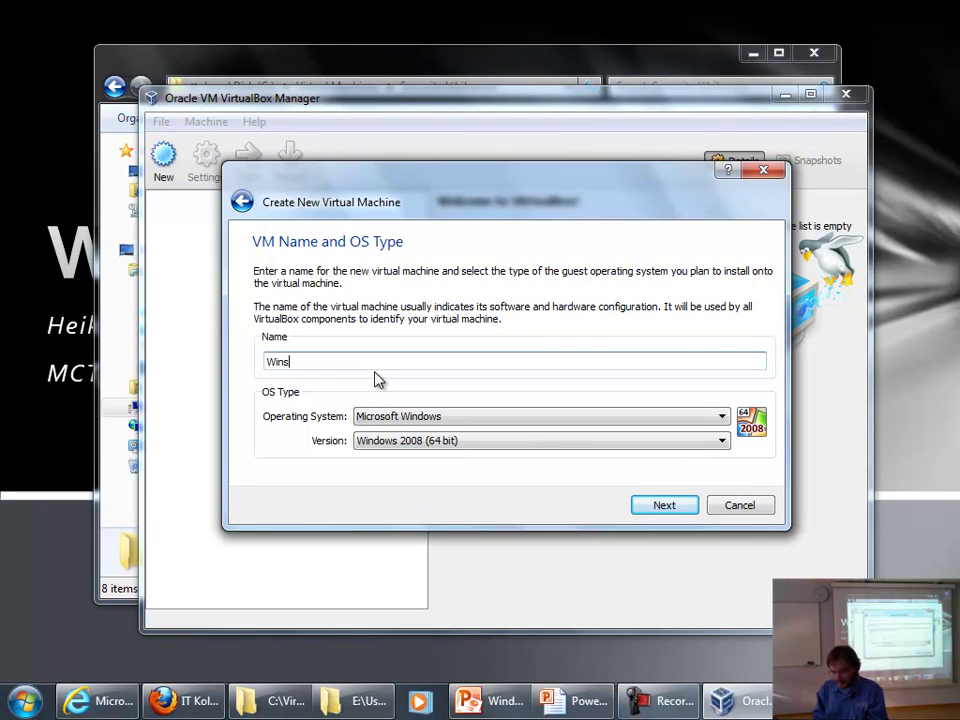
key(BackSpace)
text( Se)
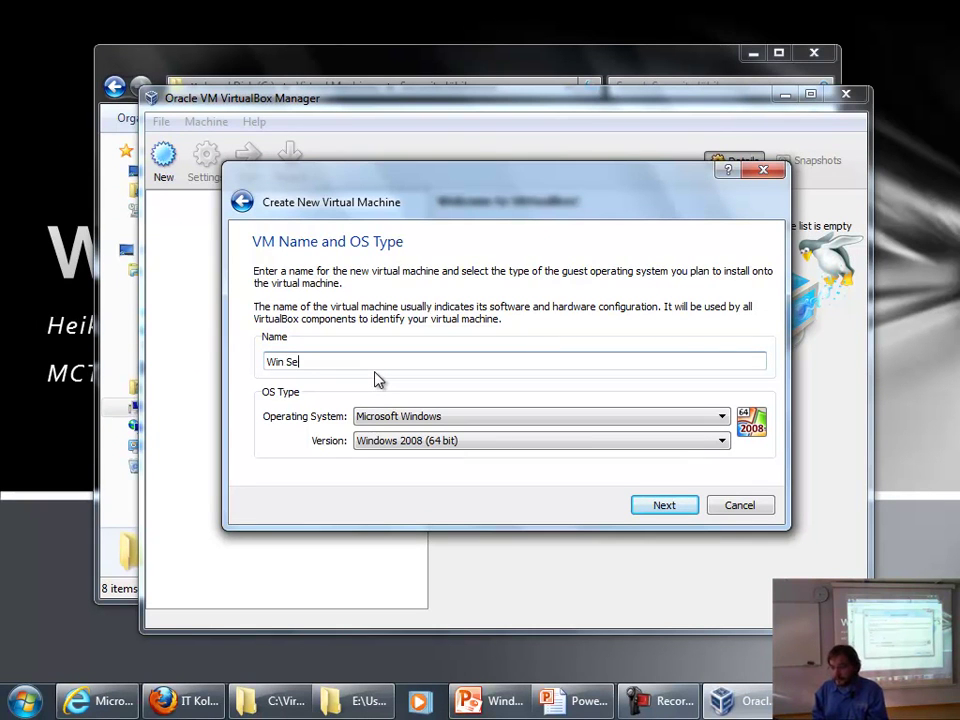
text(rver 2008 R2)
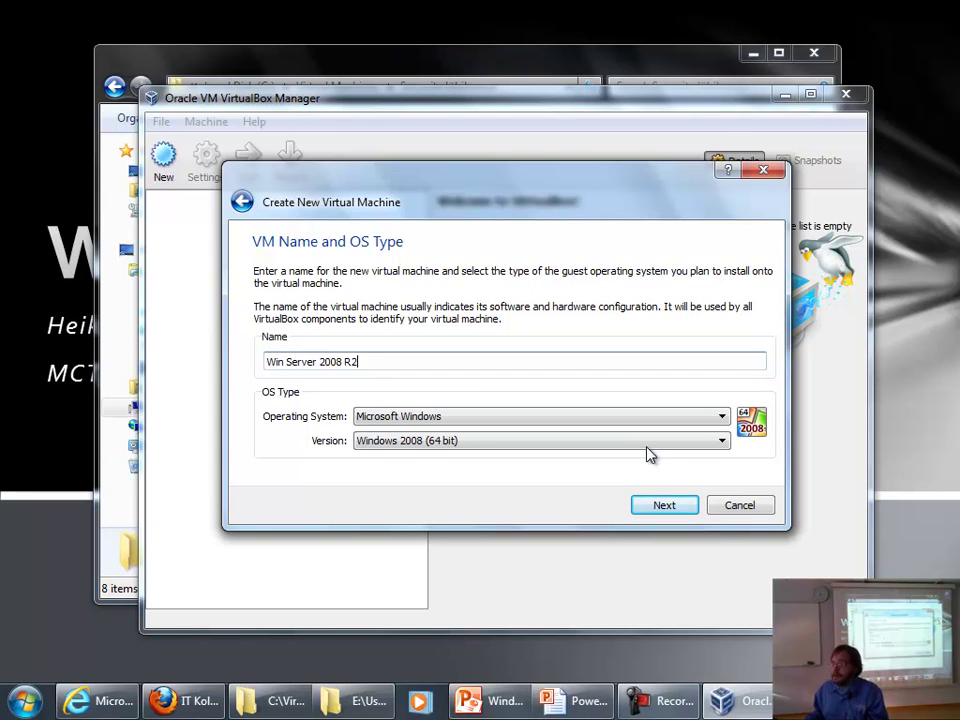
click(674, 513)
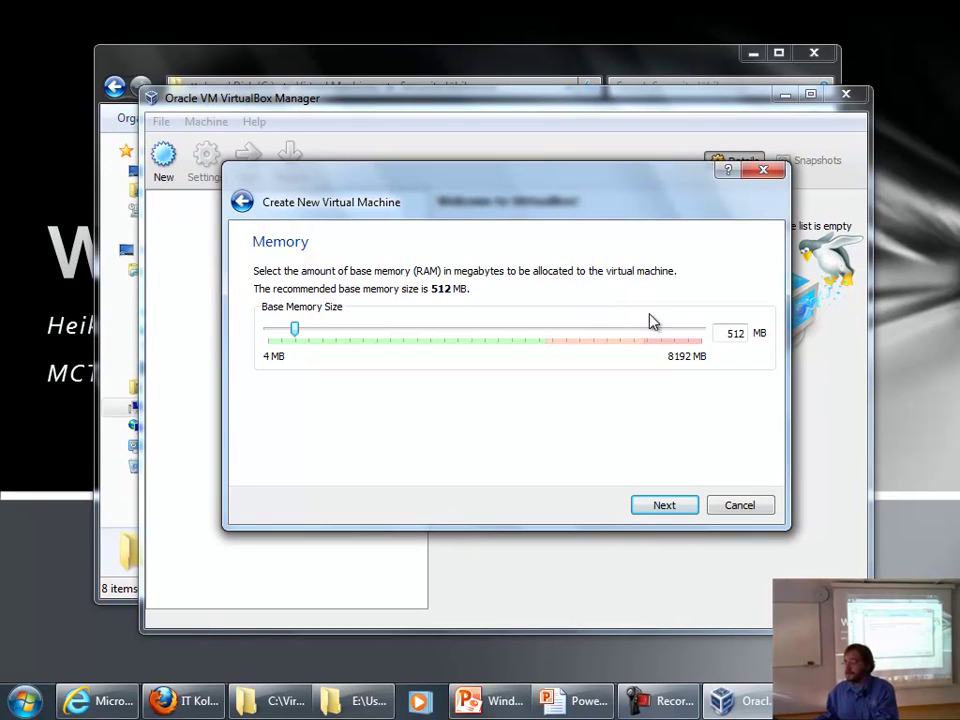
- Set the base memory size to 1024 MB and continue to the virtual hard disk settings
double_click(724, 333)
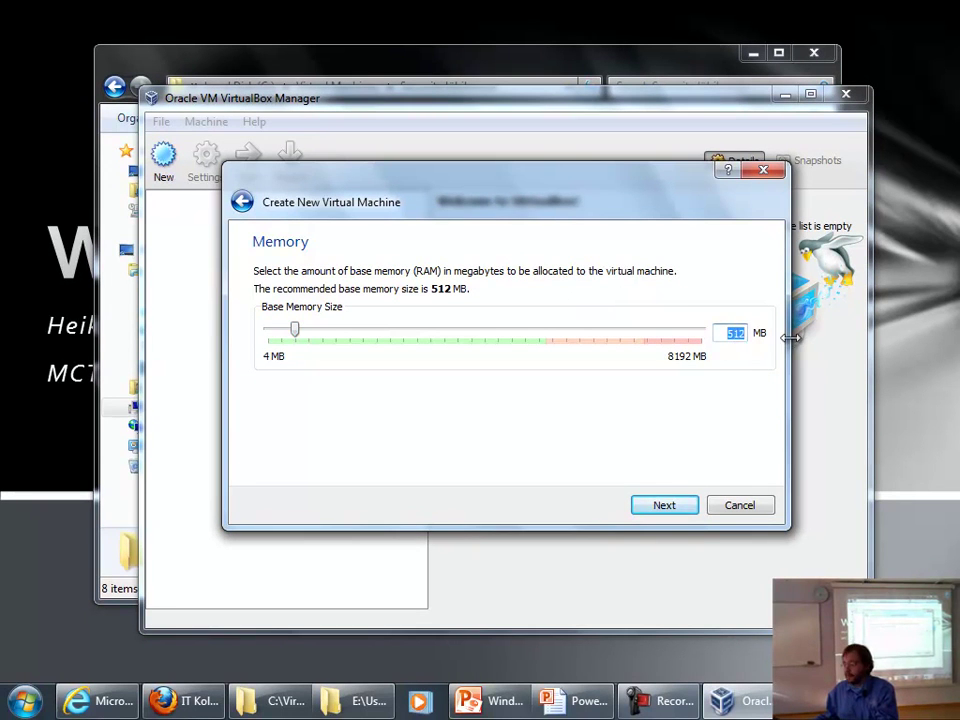
text(1024)
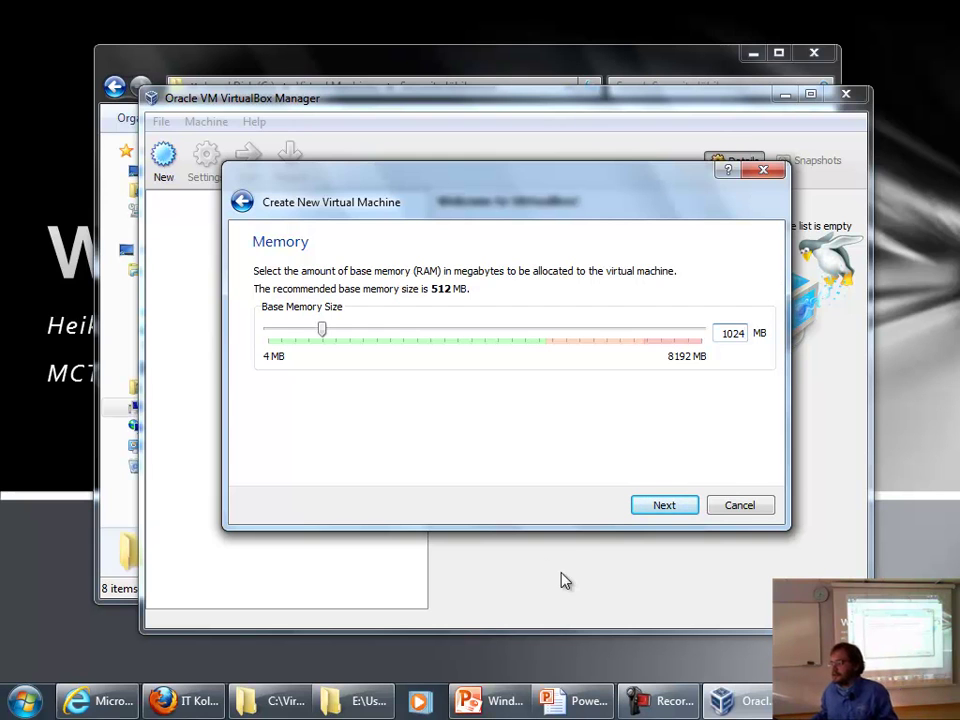
click(665, 506)
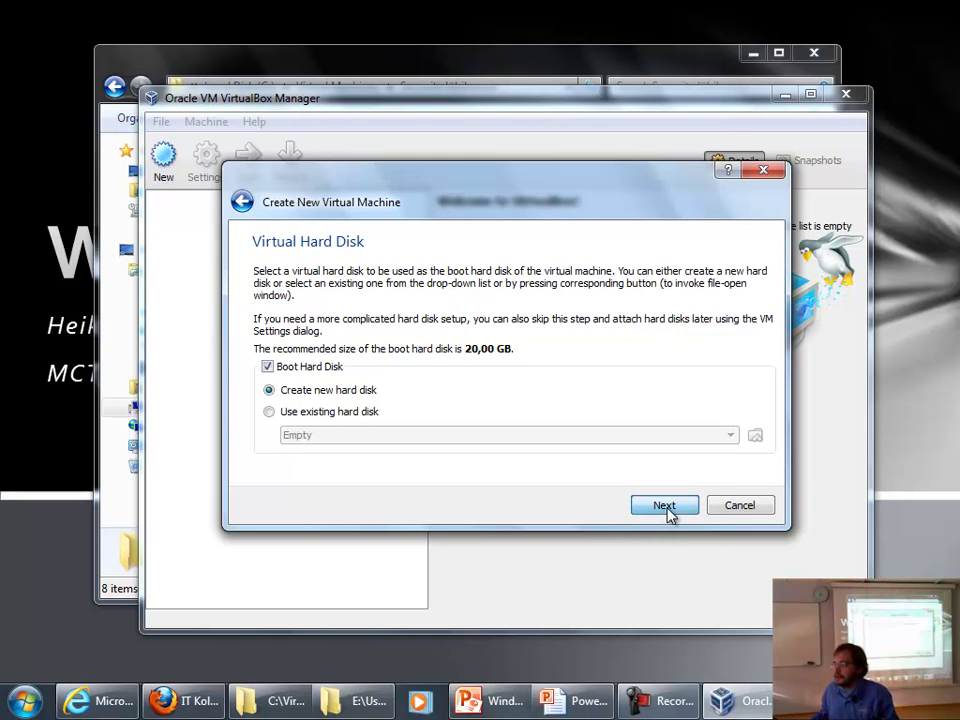
click(270, 416)
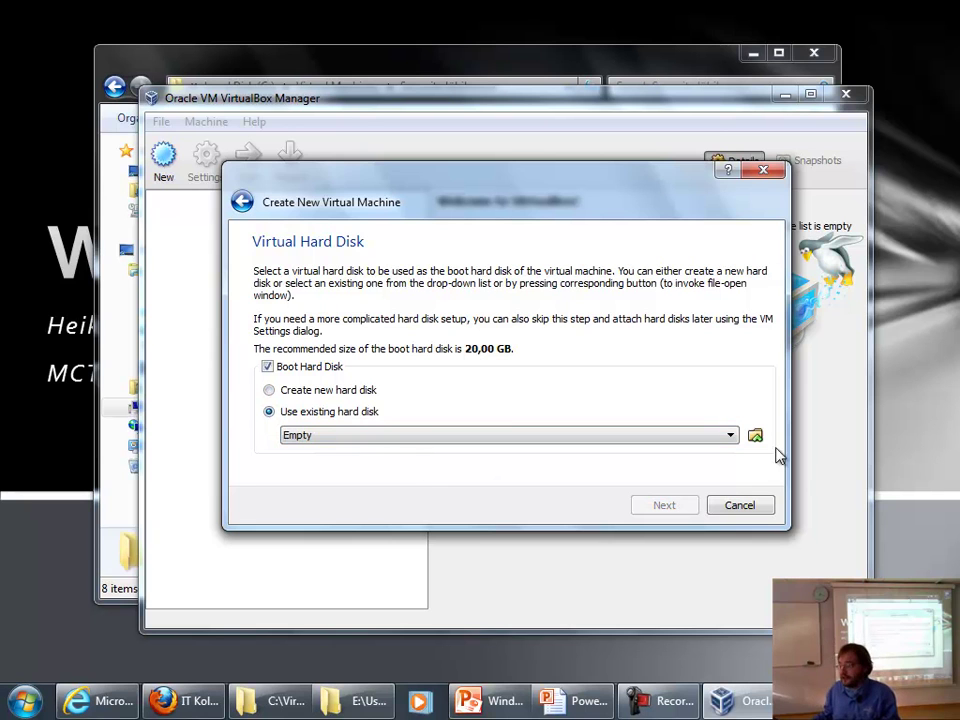
click(686, 437)
click(690, 450)
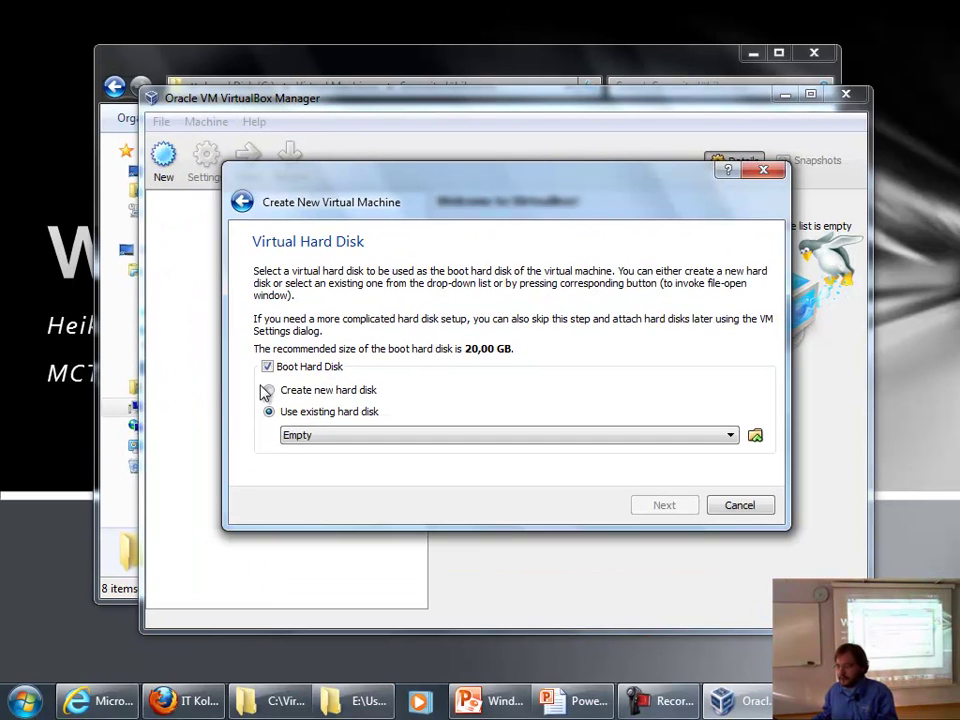
click(268, 390)
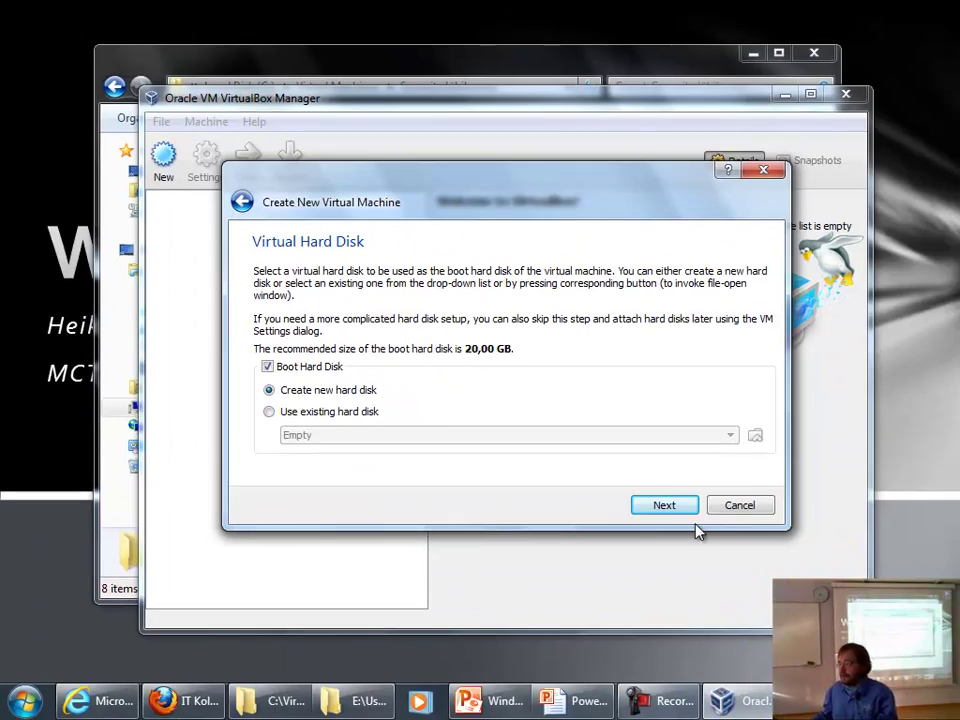
- Create a new boot hard disk as a dynamically allocated 20 GB VDI file named Win Server 2008 R2
click(665, 507)
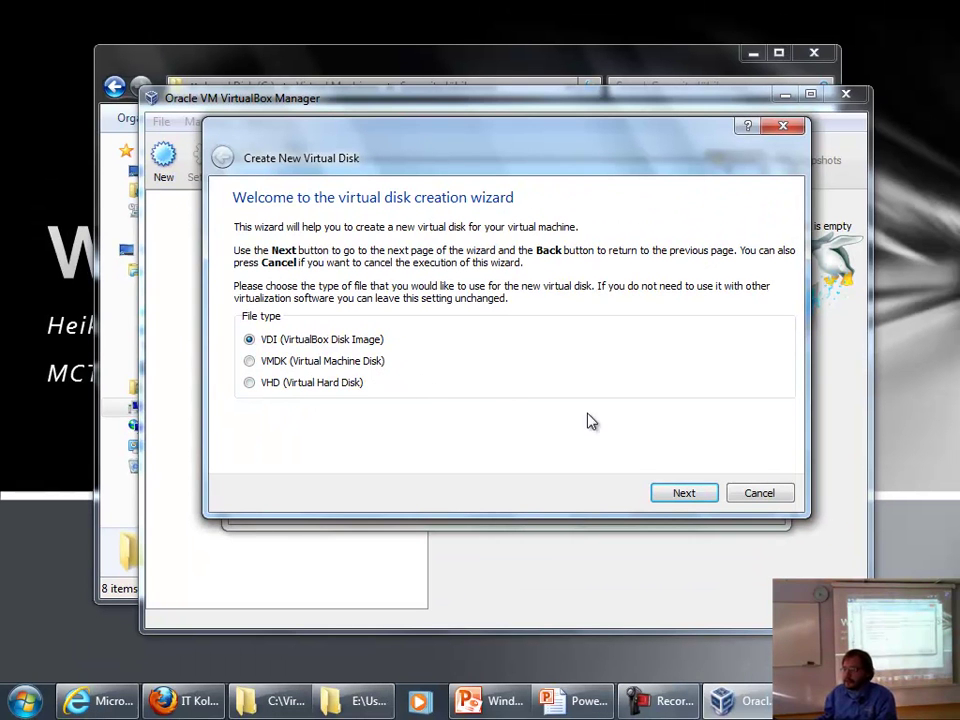
click(695, 494)
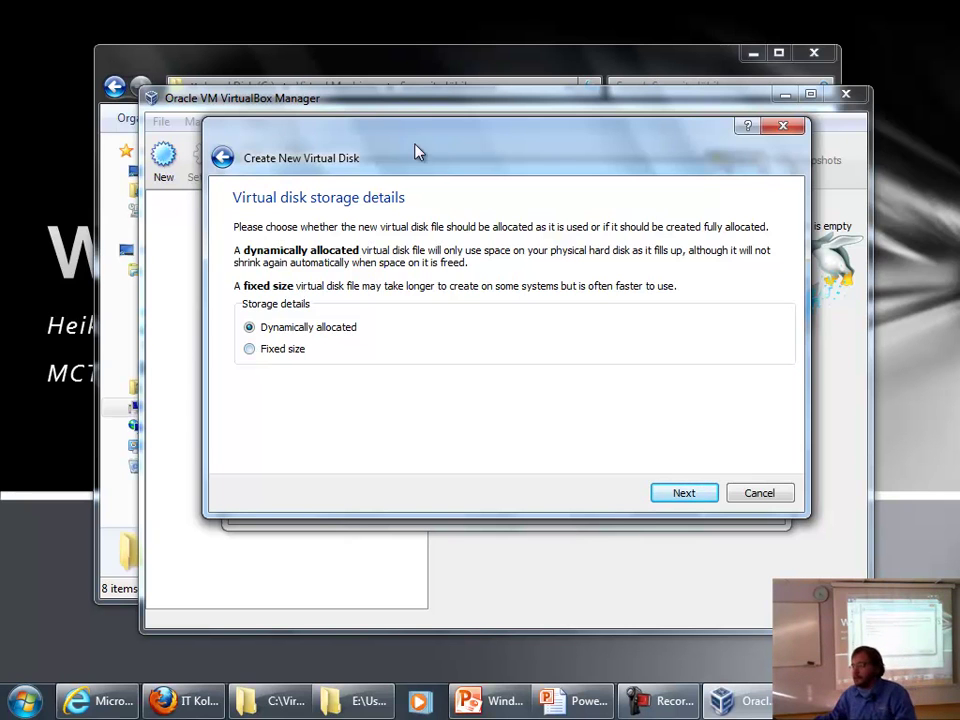
click(701, 501)
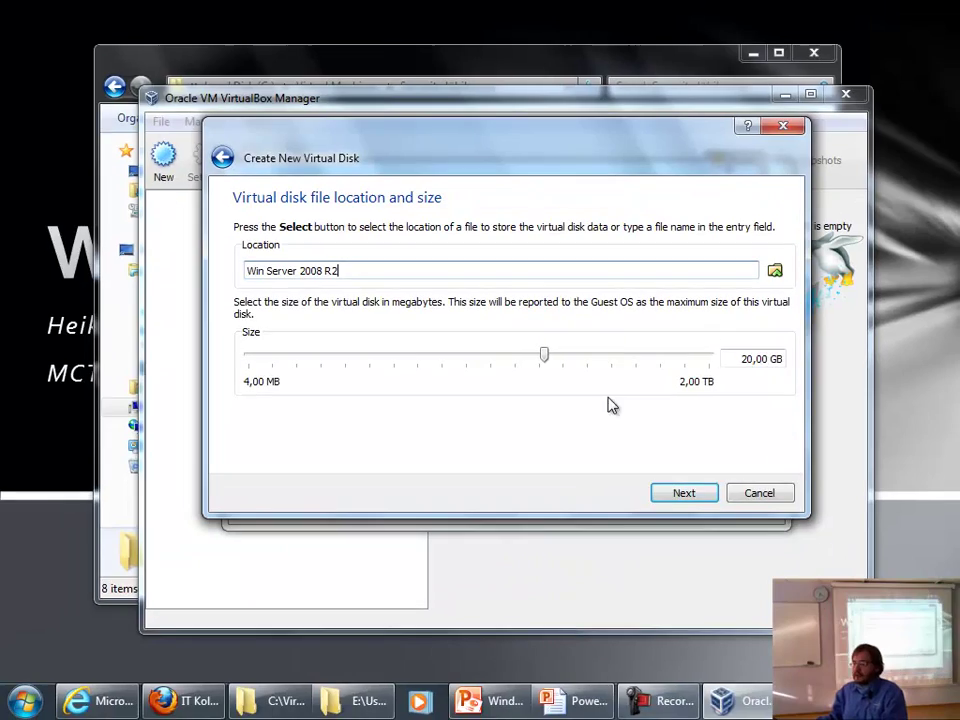
click(684, 493)
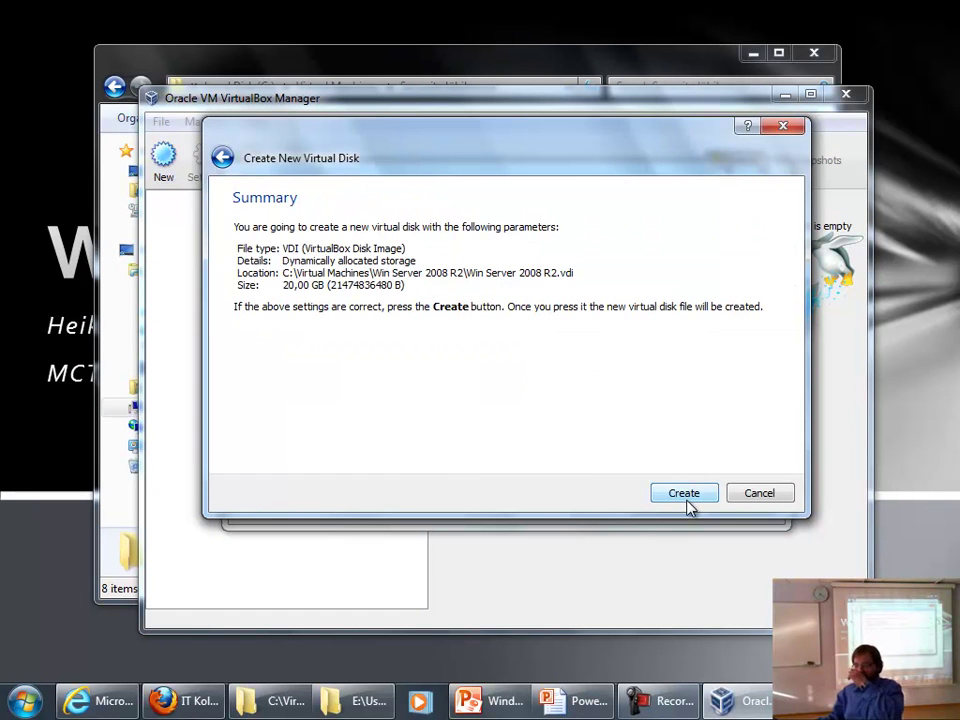
click(690, 497)
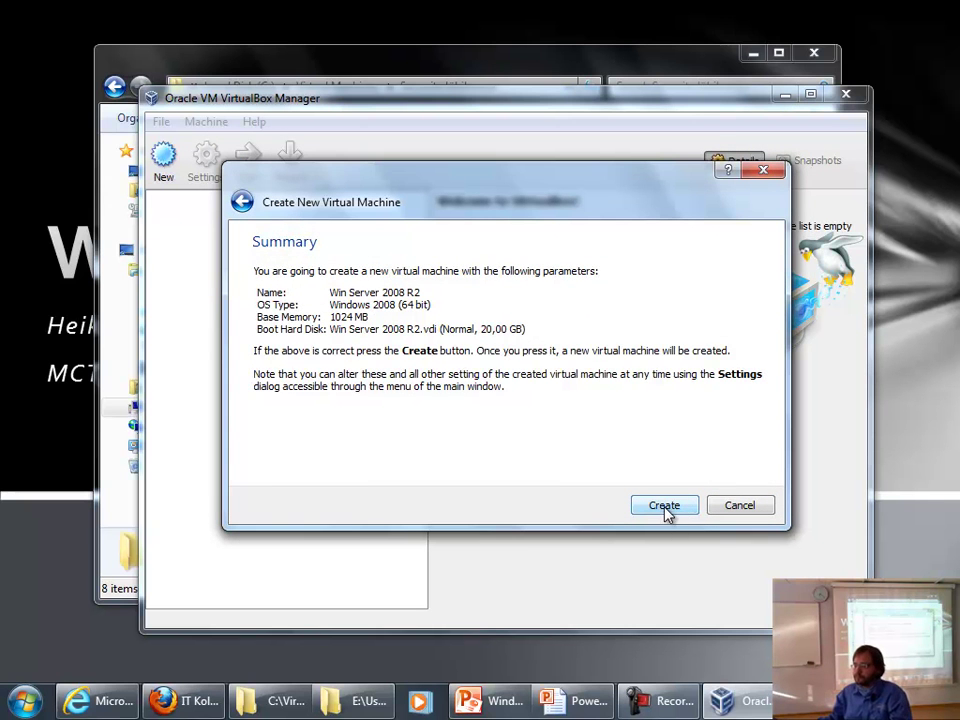
- Finish creating the Win Server 2008 R2 virtual machine and open its storage settings
click(668, 508)
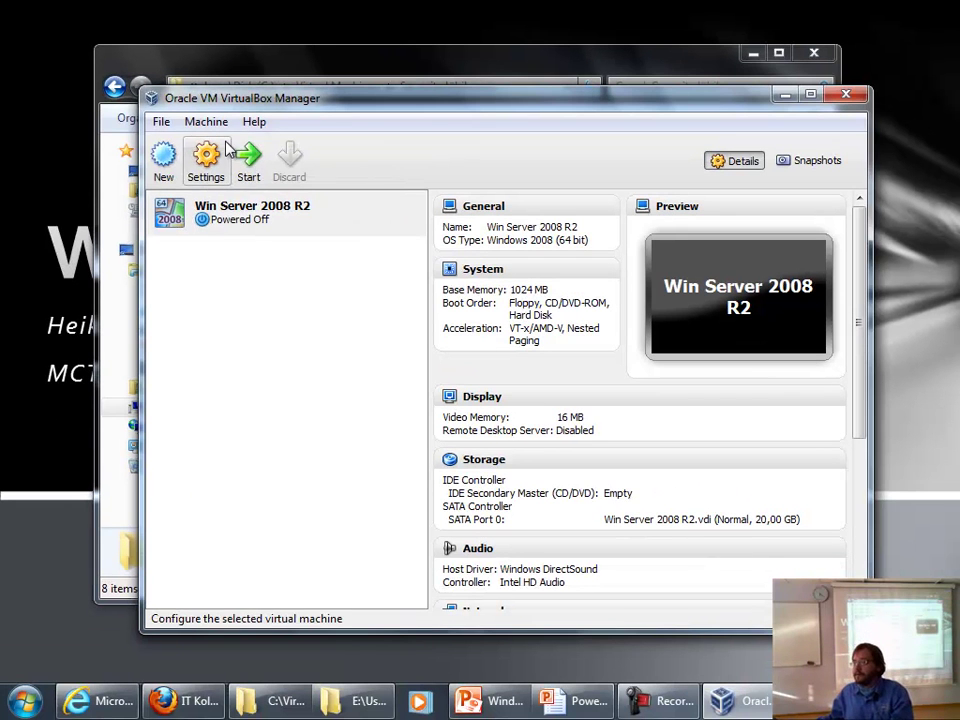
click(380, 295)
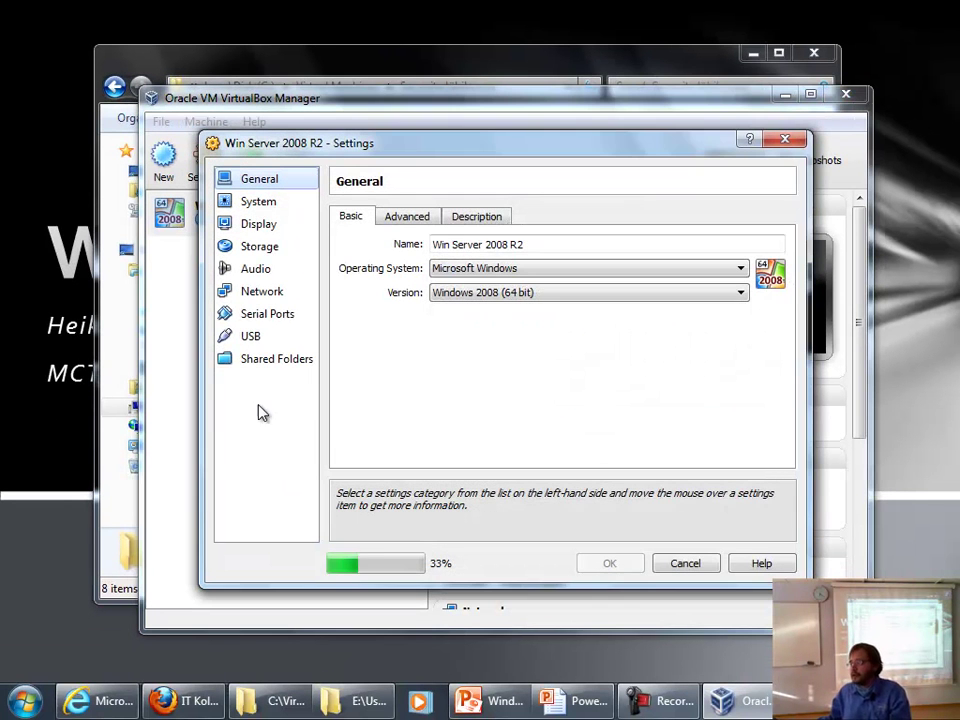
click(255, 250)
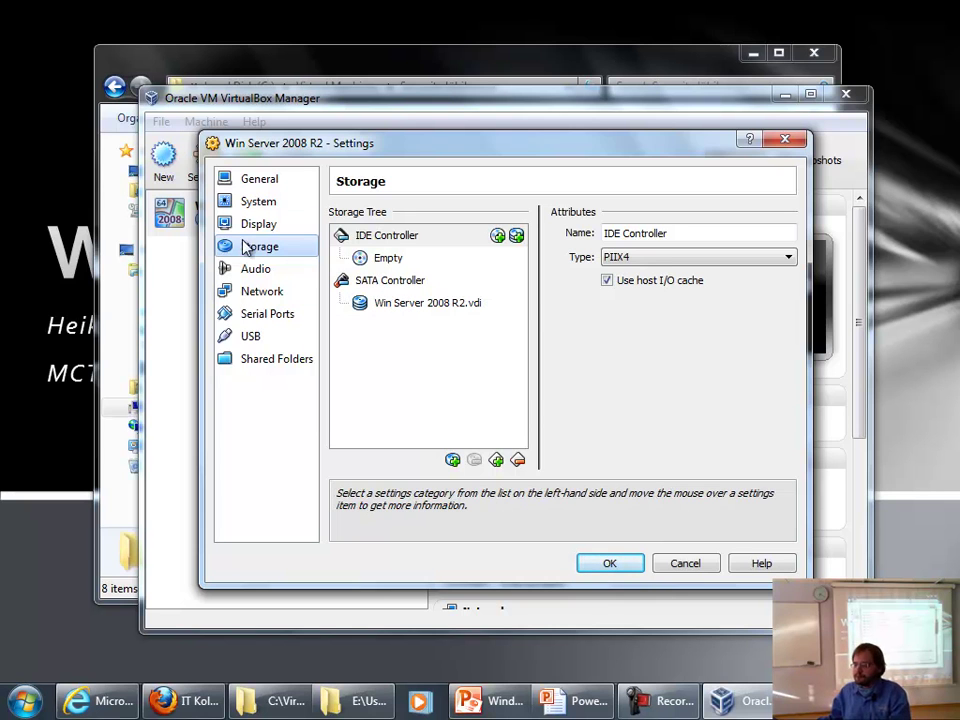
- Load the en_windows_server_2008_r2_standard ISO from the Serverite lühikursus folder into the empty CD/DVD drive
click(398, 264)
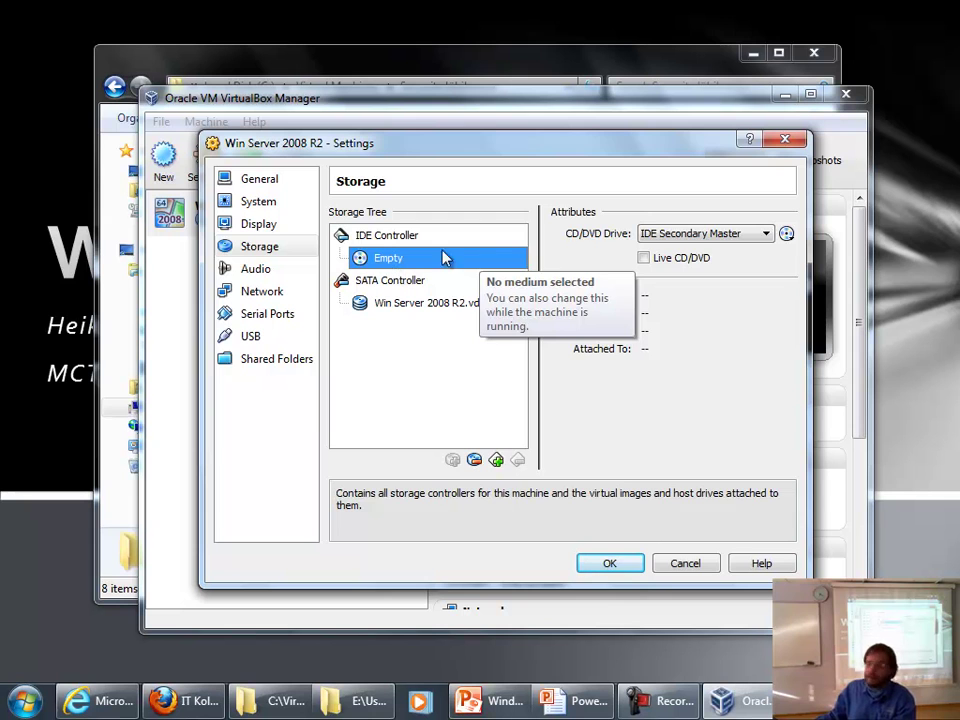
click(787, 235)
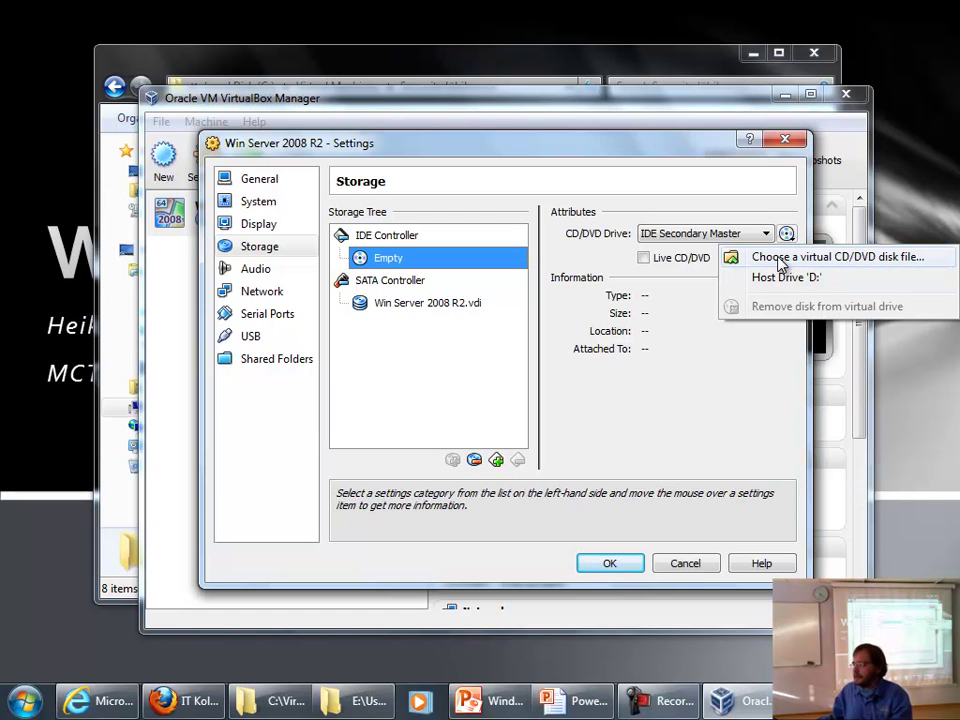
click(779, 259)
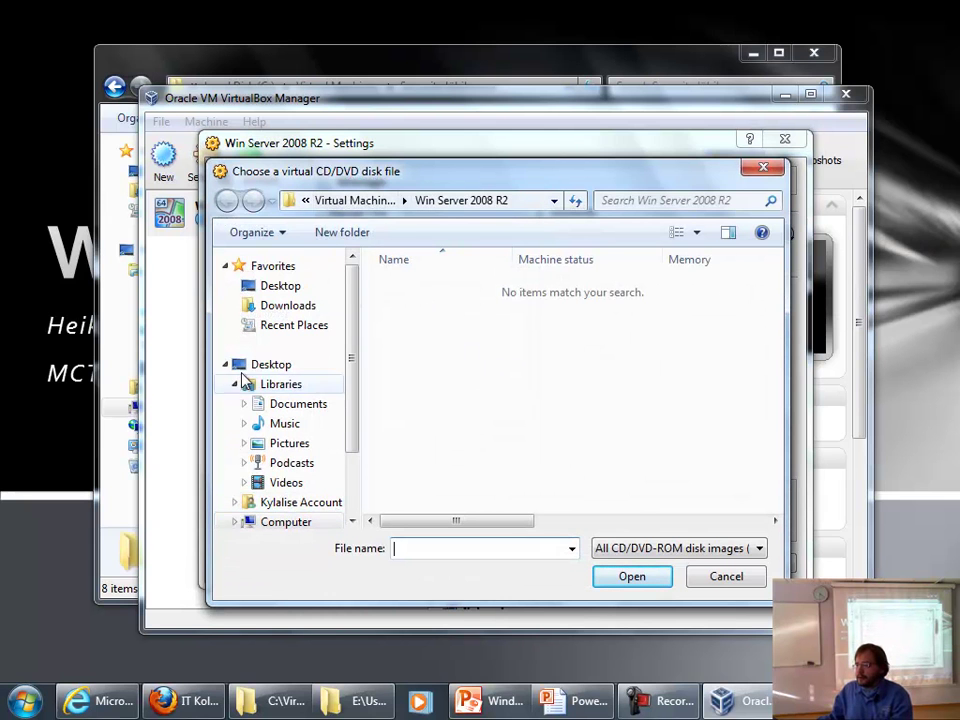
click(372, 205)
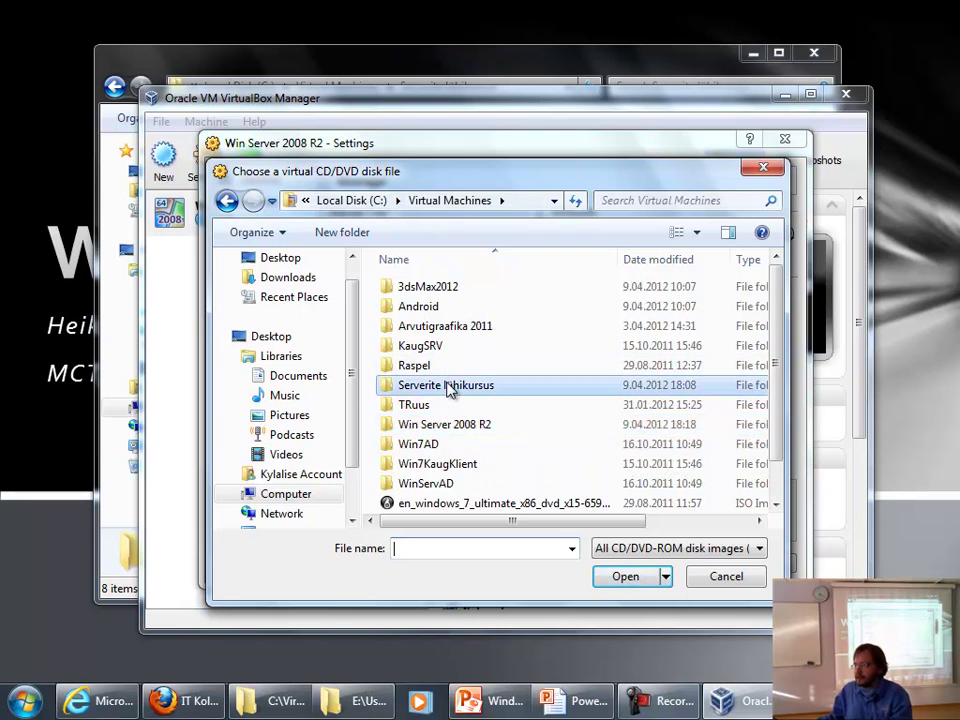
double_click(448, 386)
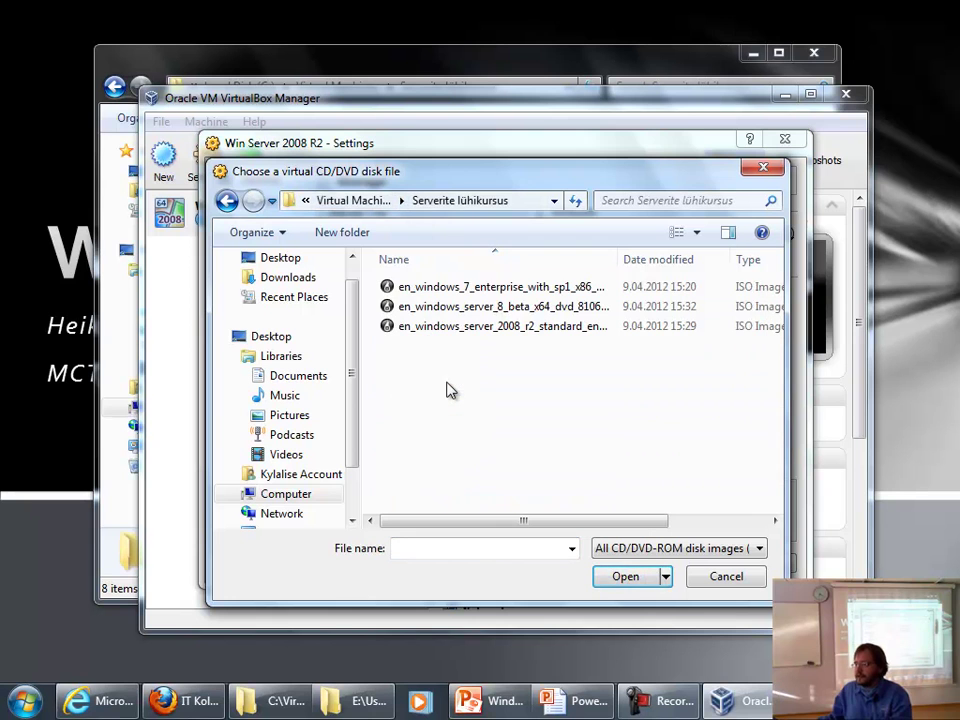
click(476, 334)
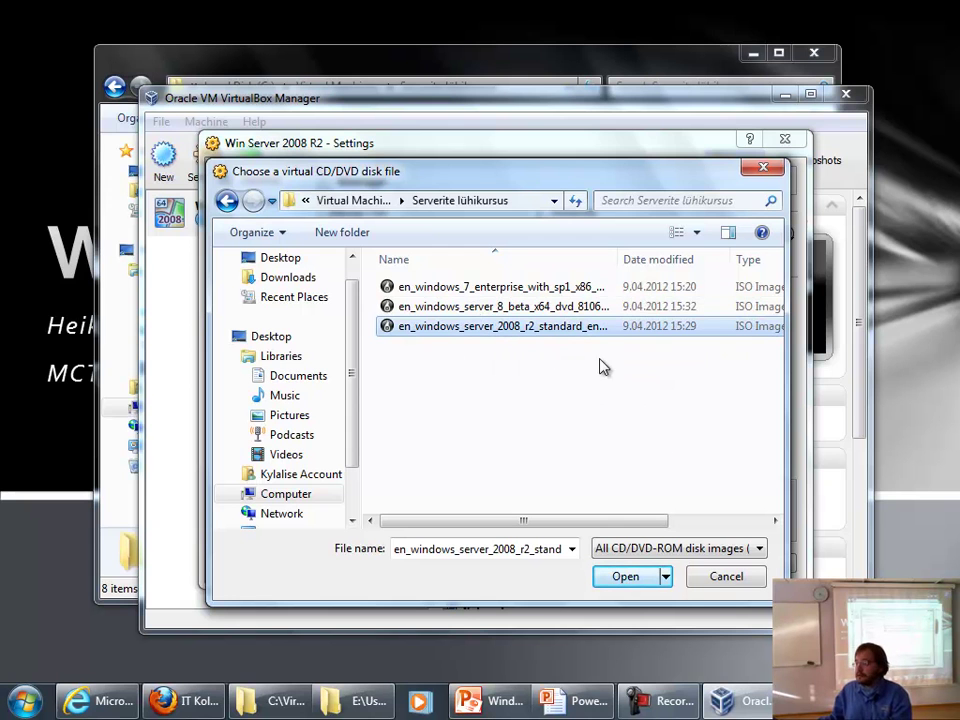
click(630, 580)
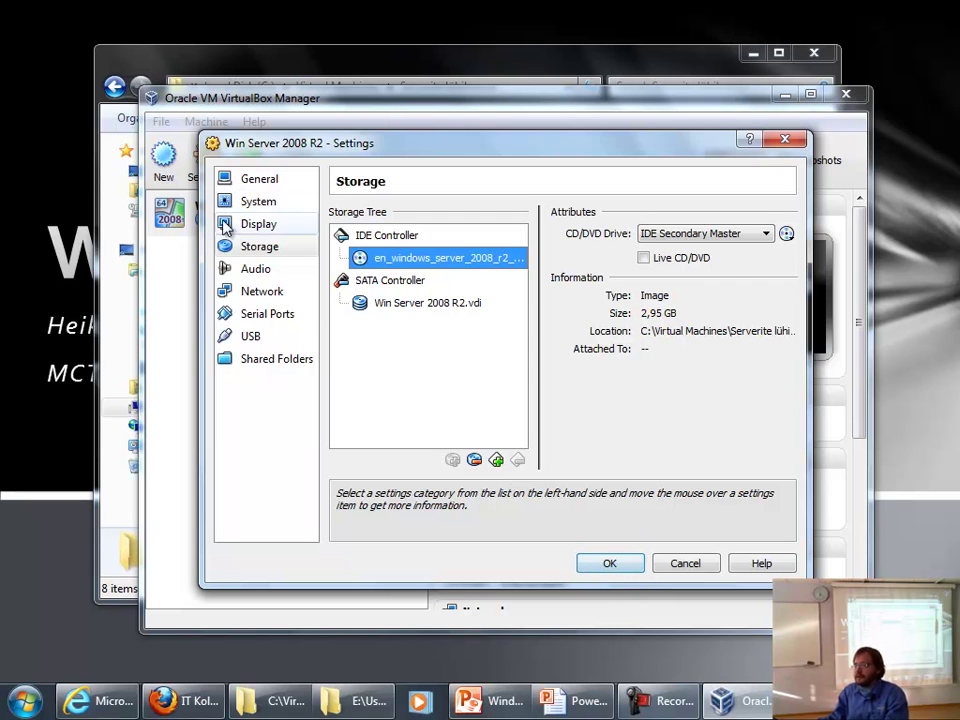
- Enable network Adapter 2, attach it to Internal Network, and save the virtual machine settings
click(267, 295)
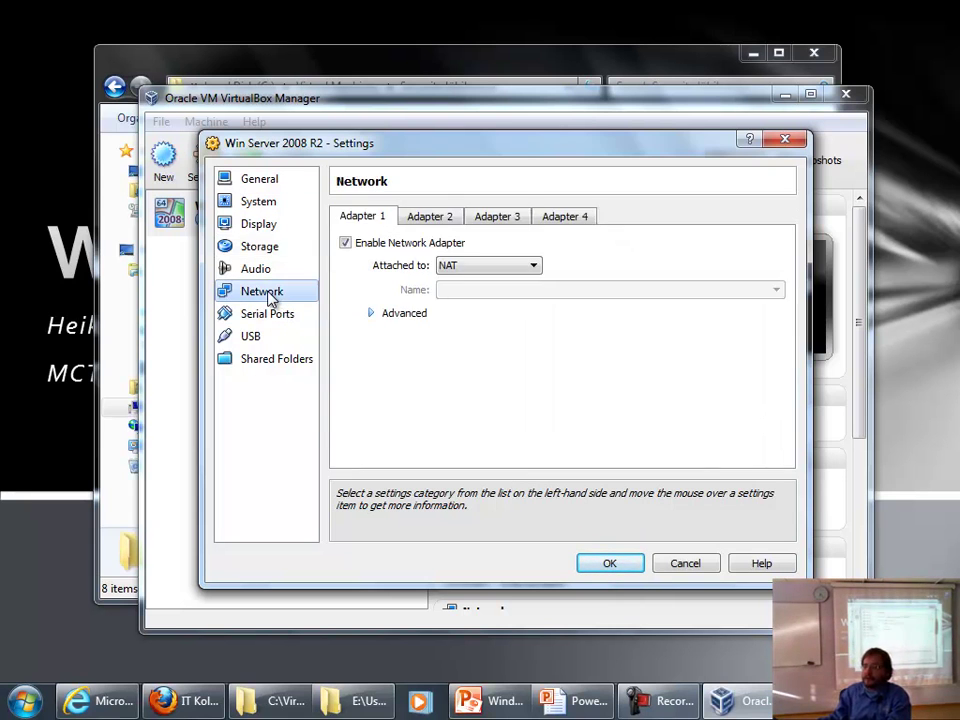
click(477, 268)
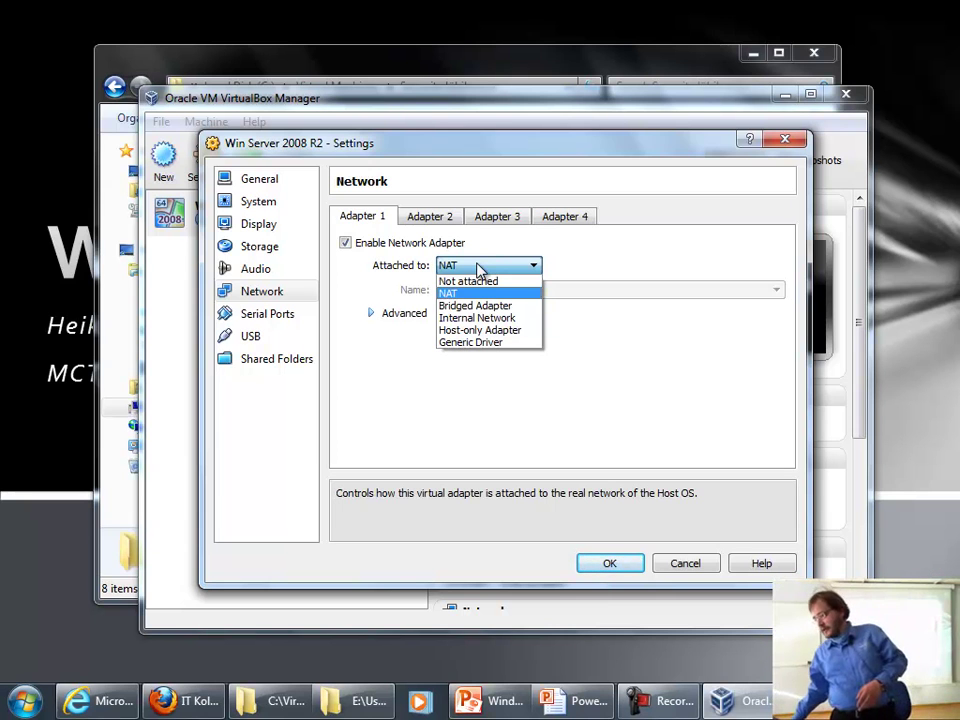
click(478, 268)
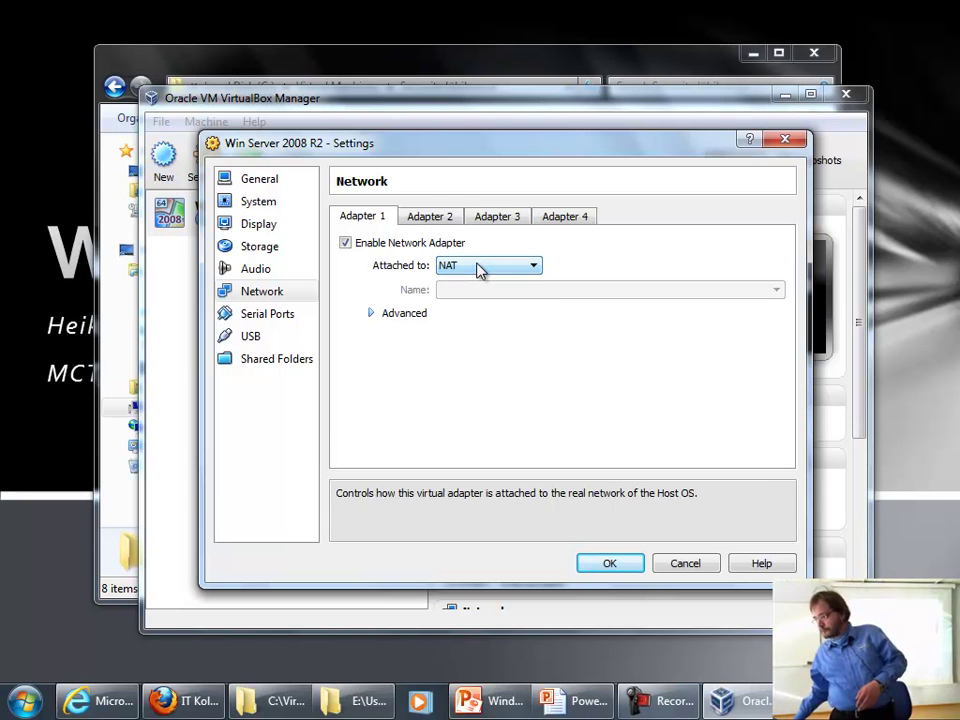
click(420, 220)
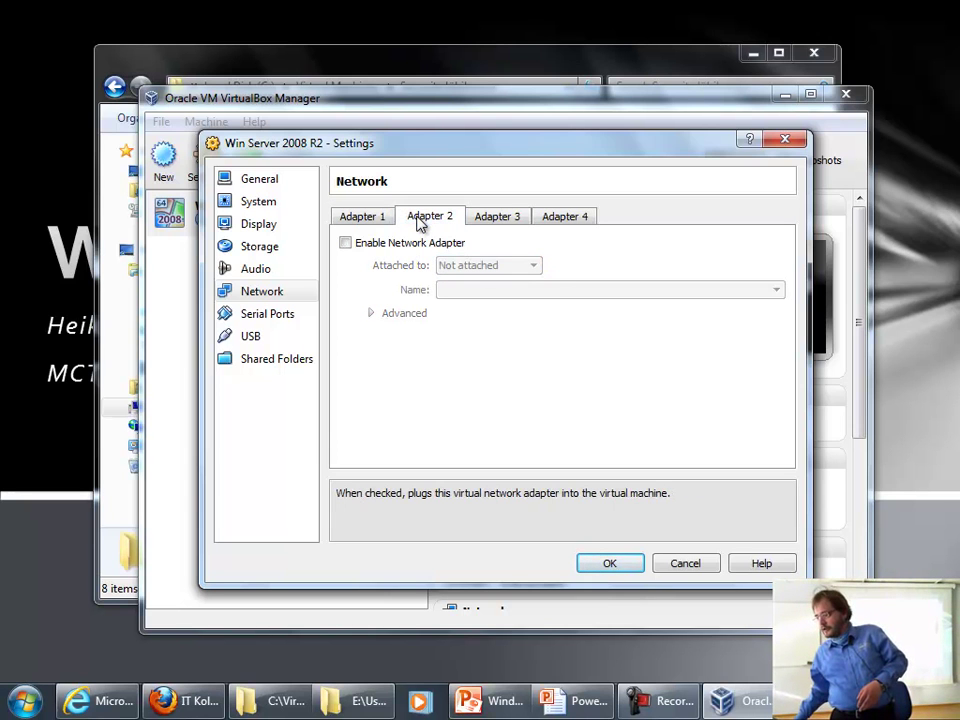
click(360, 250)
click(482, 265)
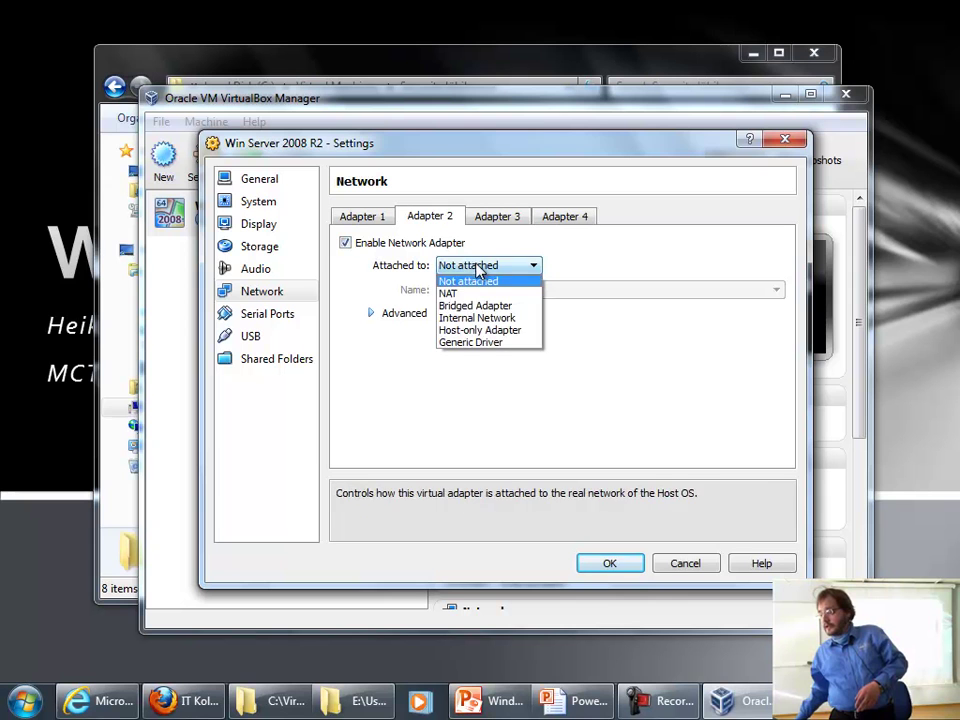
click(473, 319)
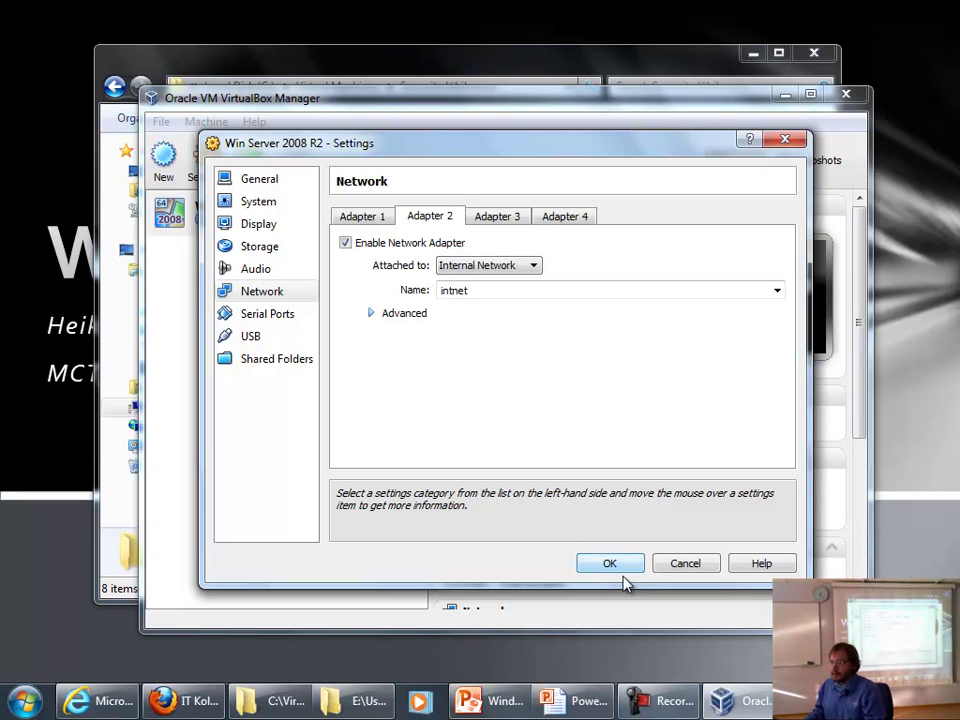
click(632, 564)
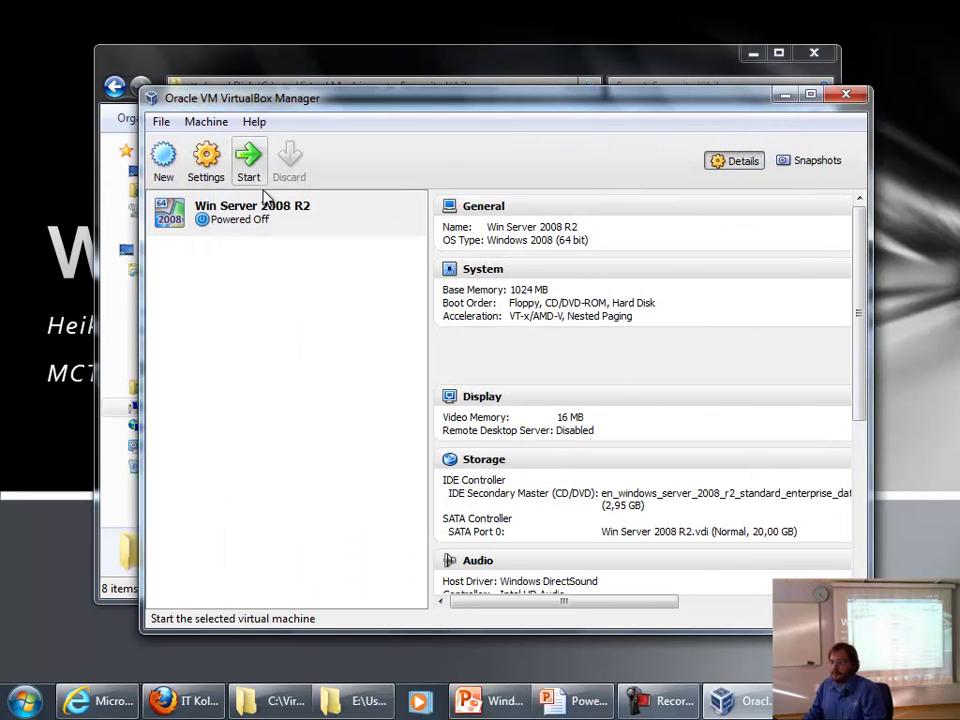
- Start the Win Server 2008 R2 virtual machine and dismiss the VirtualBox information messages while Windows Setup loads
click(250, 160)
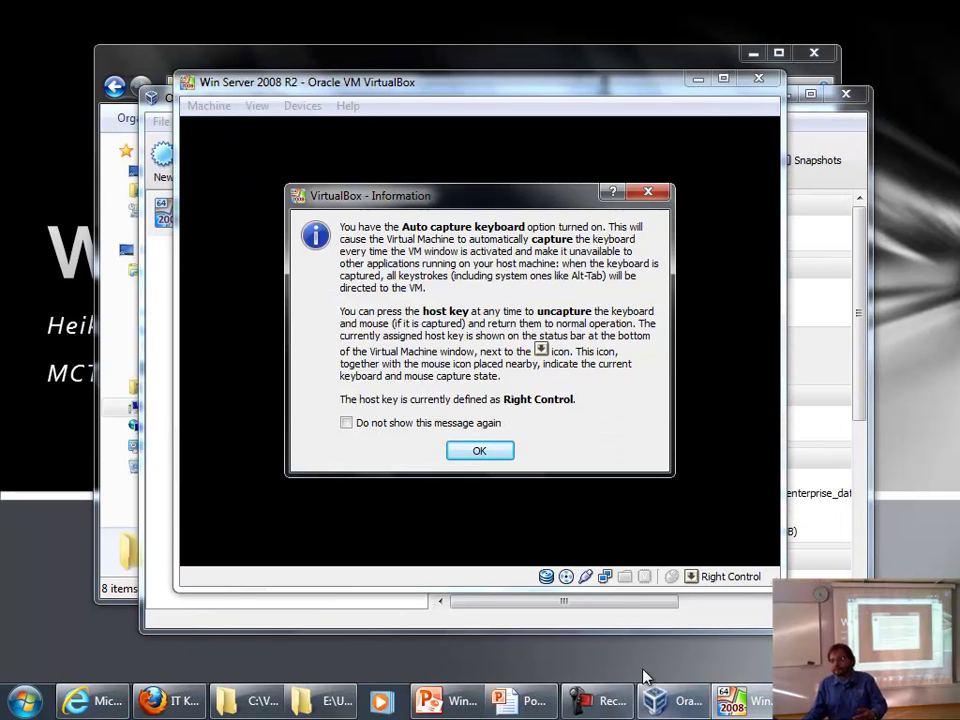
click(485, 455)
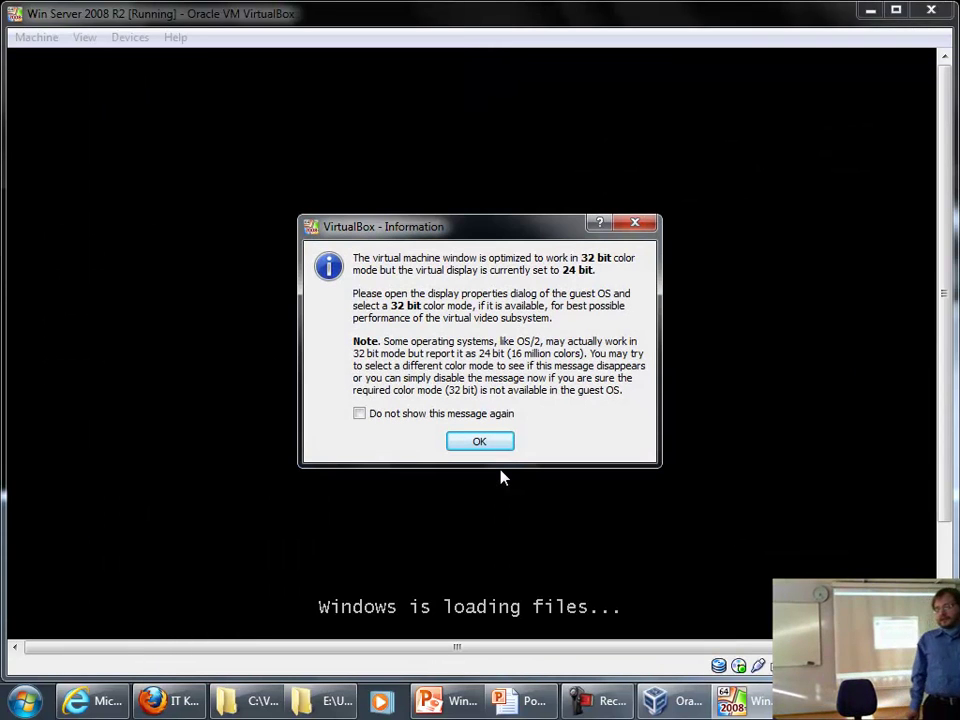
key(Return)
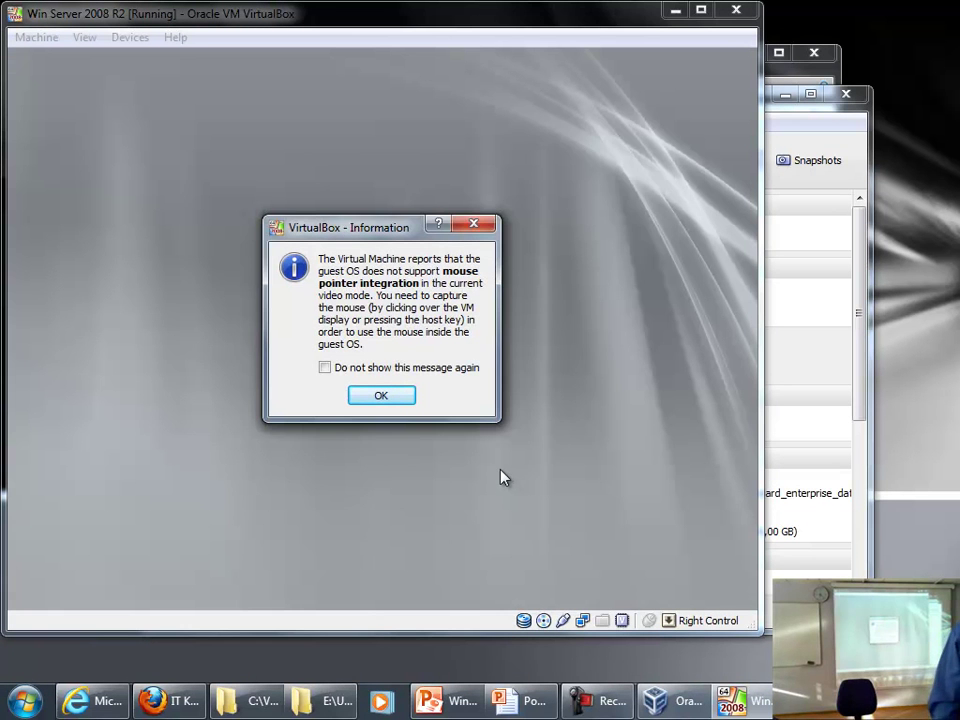
key(Return)
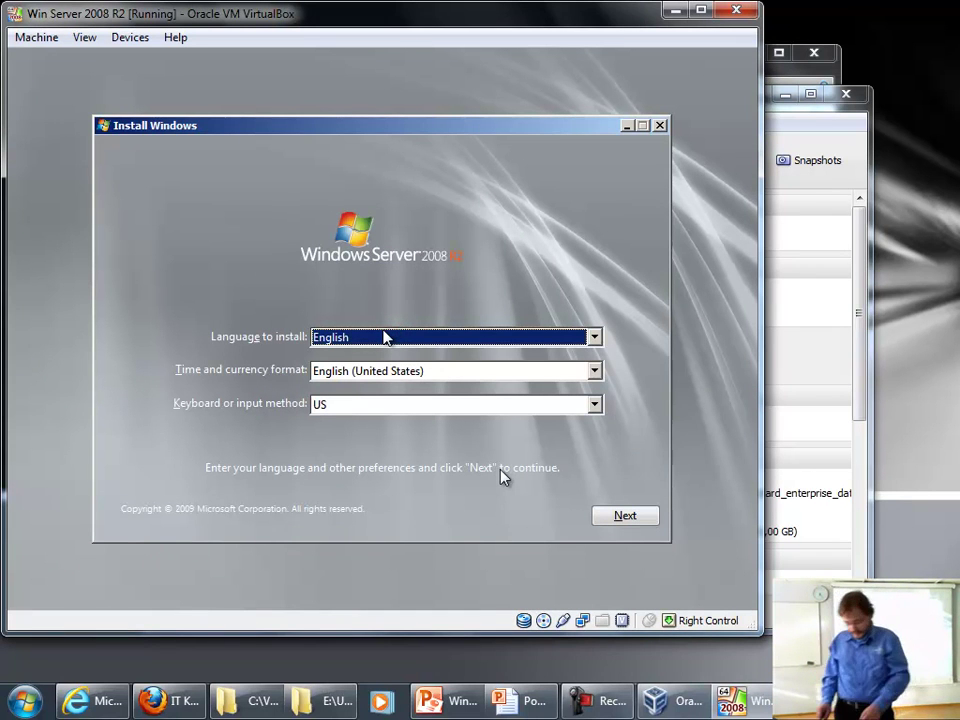
- Open a command prompt within Windows Setup, capture the mouse in the virtual machine, and close the prompt
key(shift+F10)
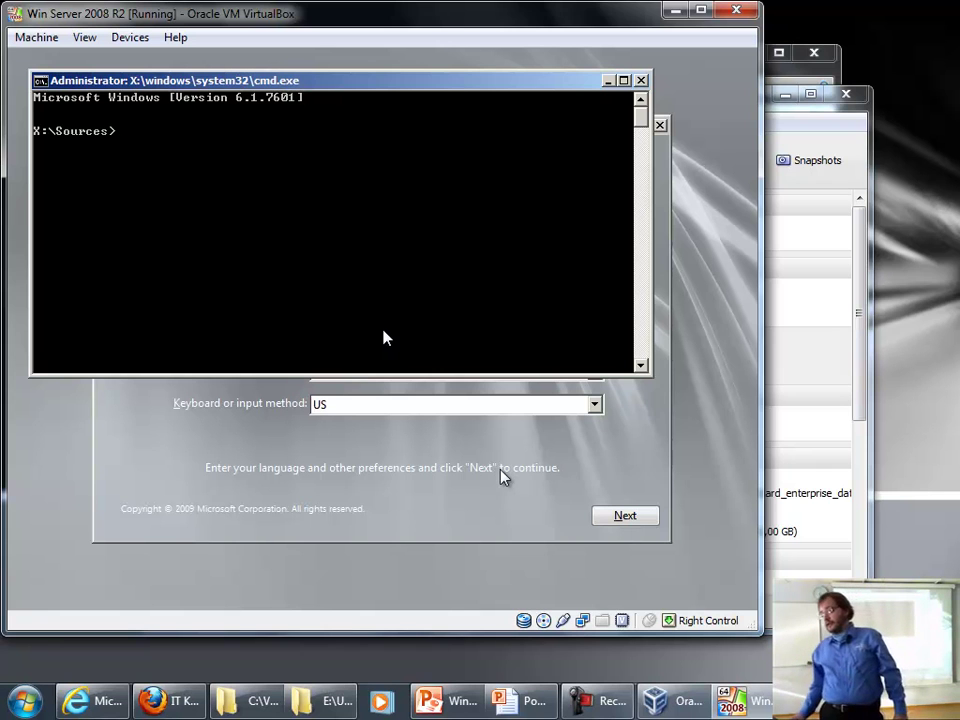
click(641, 82)
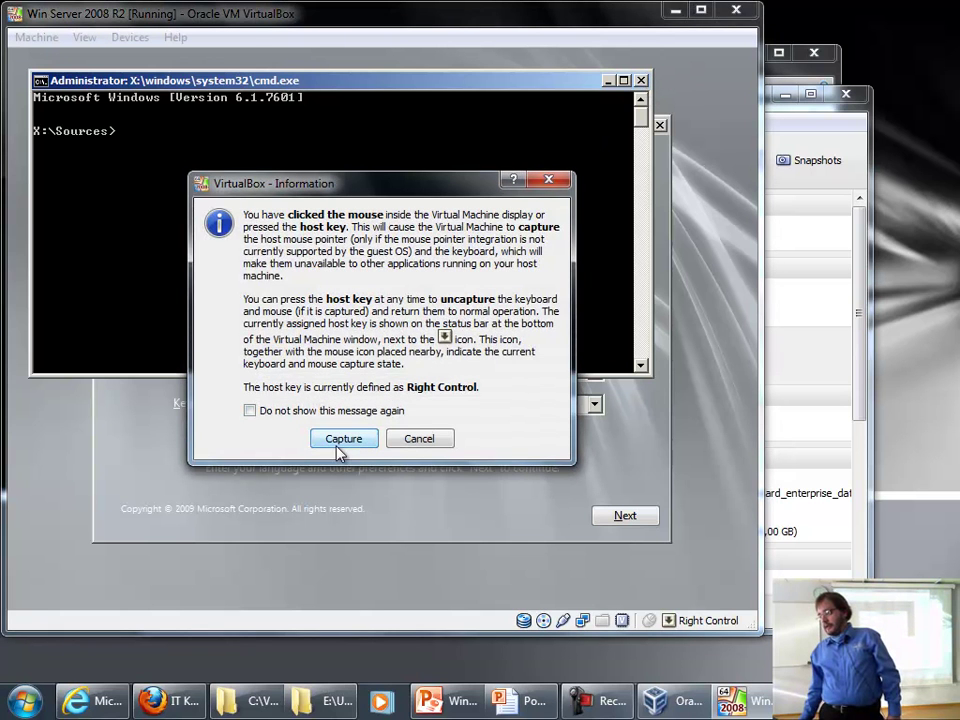
click(419, 438)
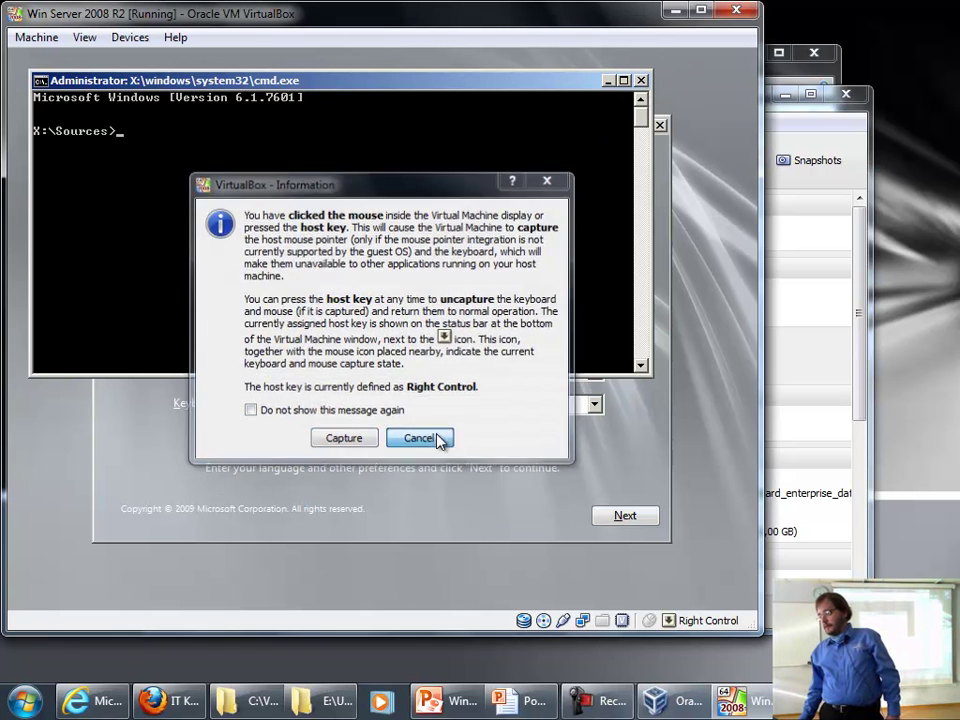
click(641, 81)
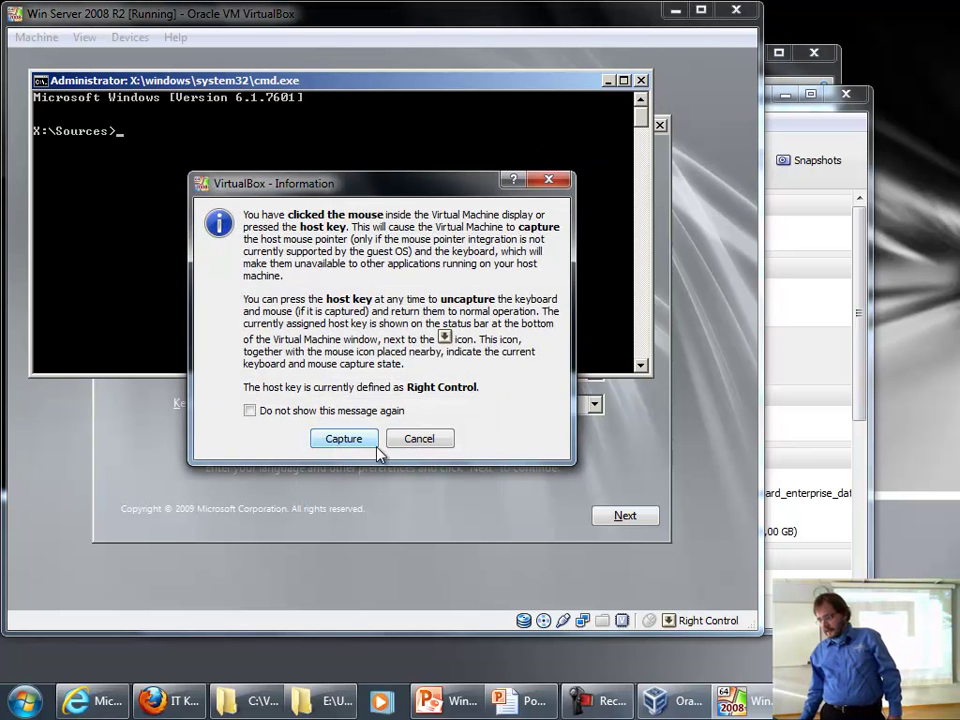
click(343, 439)
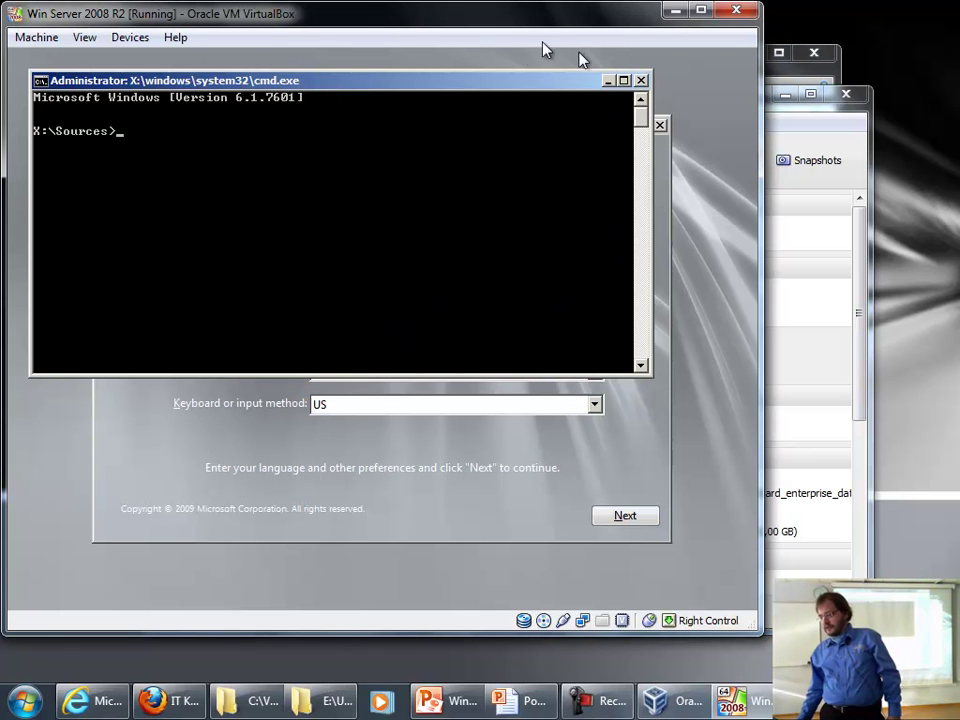
click(641, 81)
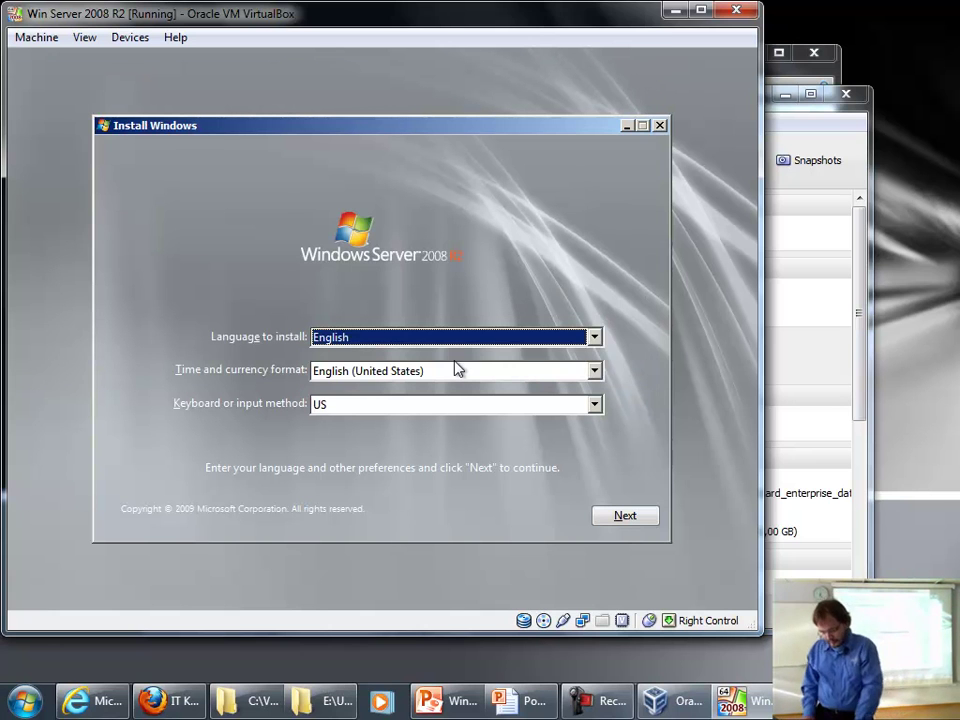
- Set the time and currency format to Estonian (Estonia) and continue to the installation start page
key(Tab)
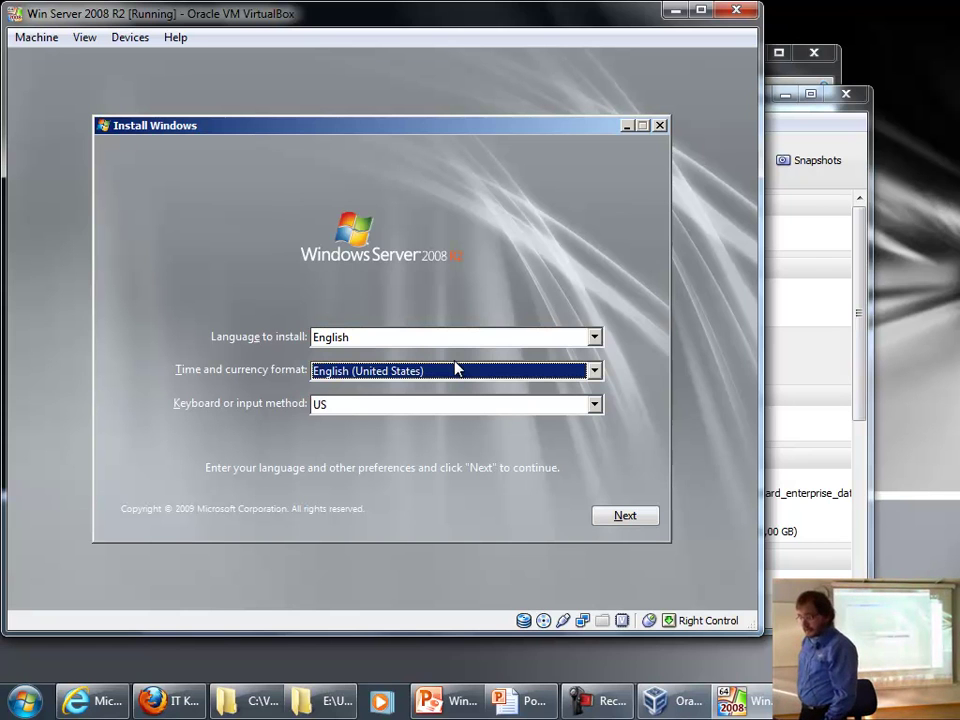
text(es)
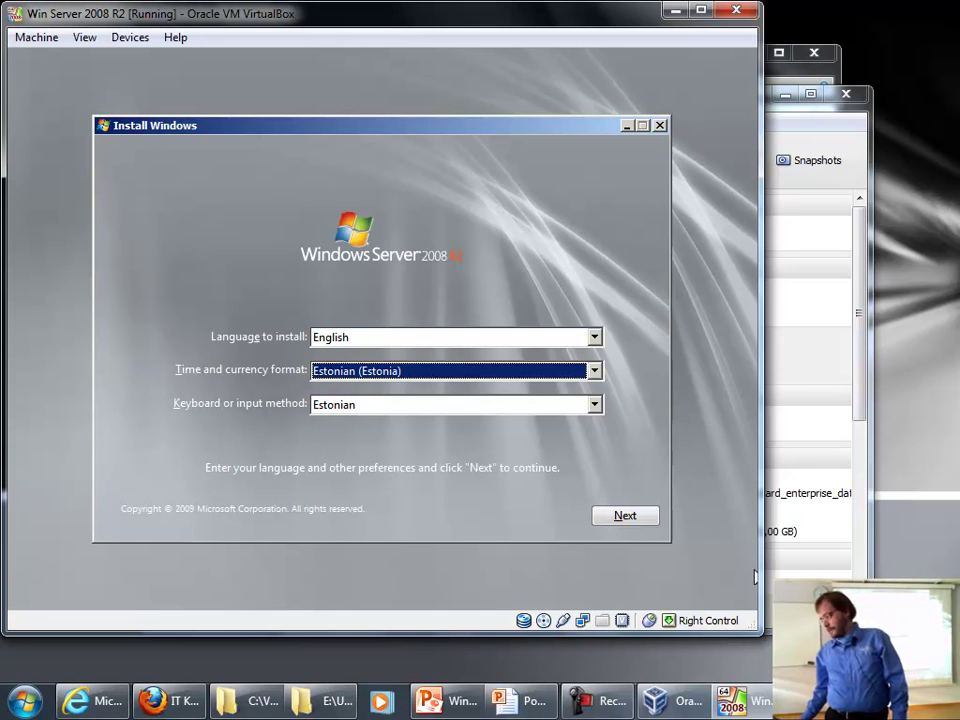
click(613, 515)
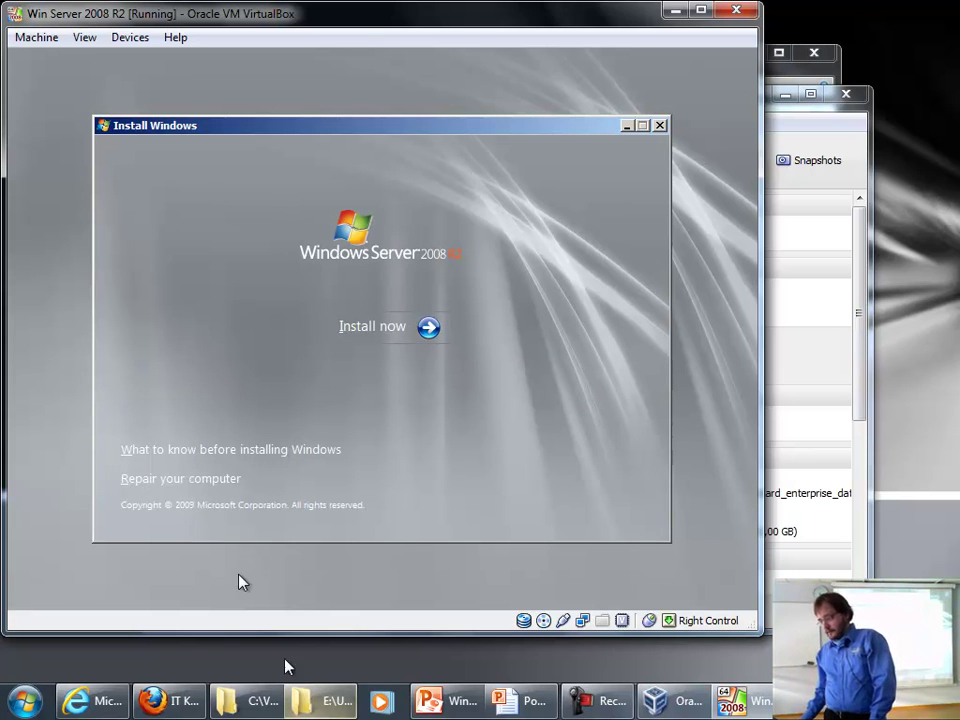
- Recapture the mouse in the virtual machine and start the Windows Server 2008 R2 installation
key(alt+Tab)
key(alt+Tab)
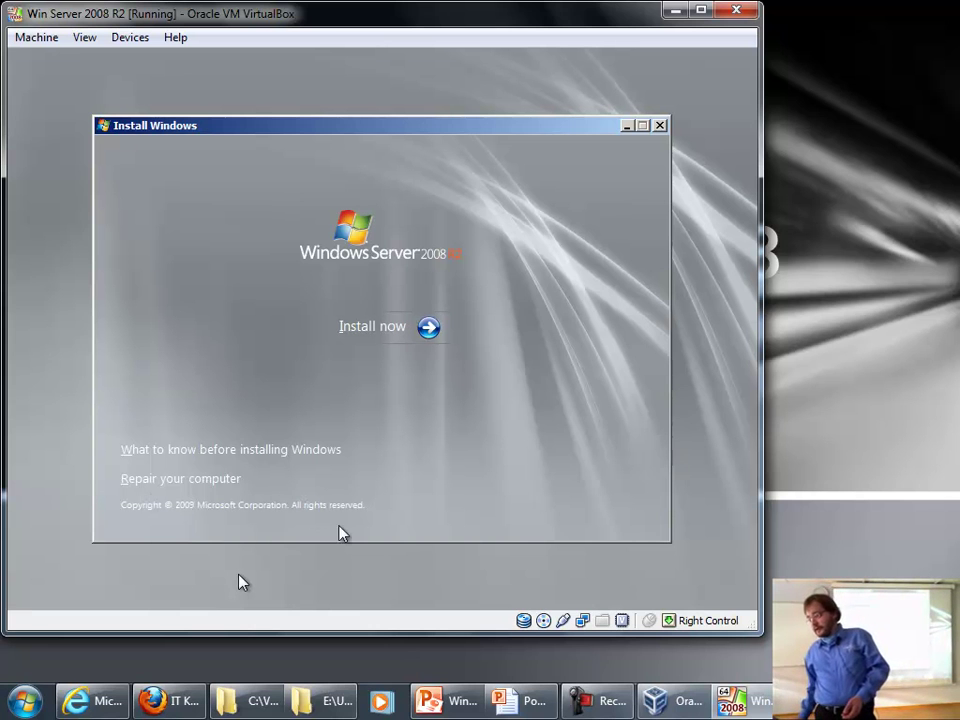
click(240, 582)
key(Return)
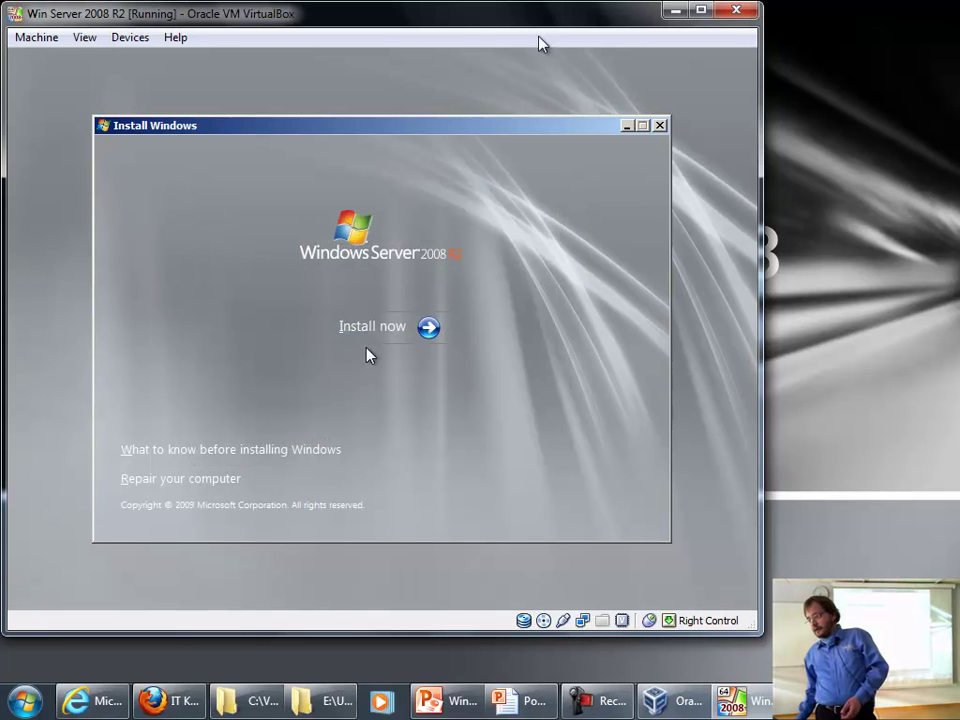
click(416, 337)
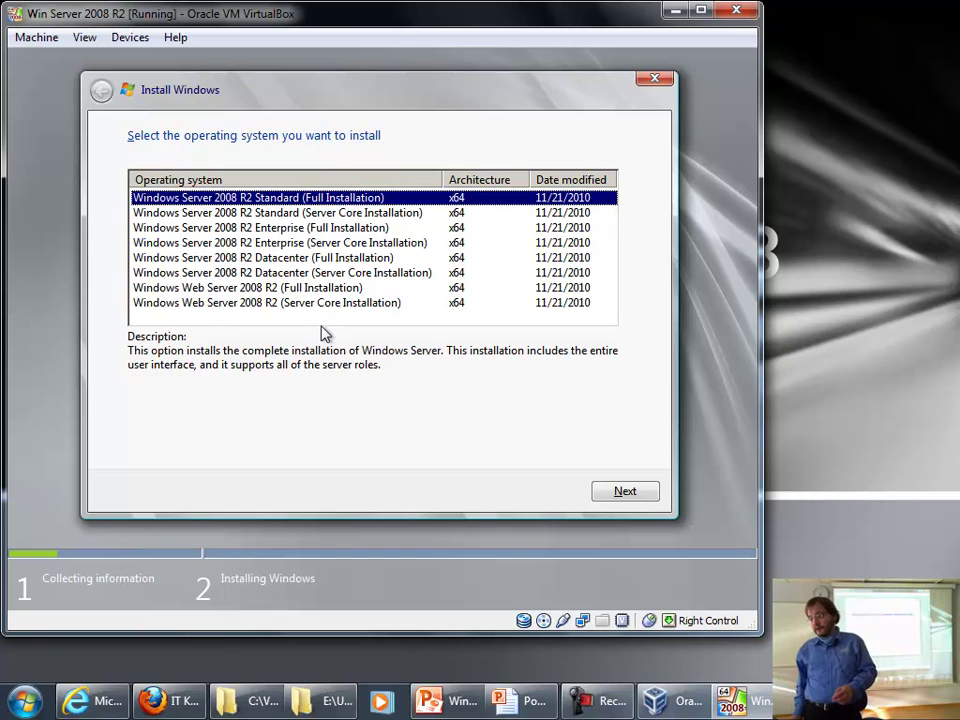
- Choose Windows Server 2008 R2 Enterprise (Full Installation) as the edition and continue to the license terms
click(266, 230)
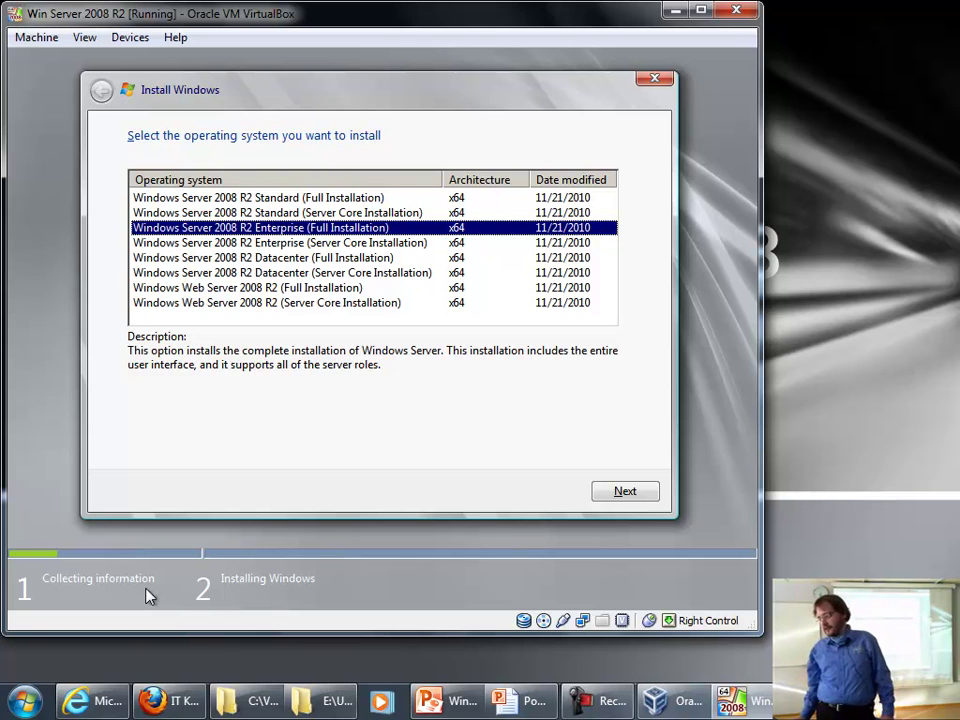
click(615, 494)
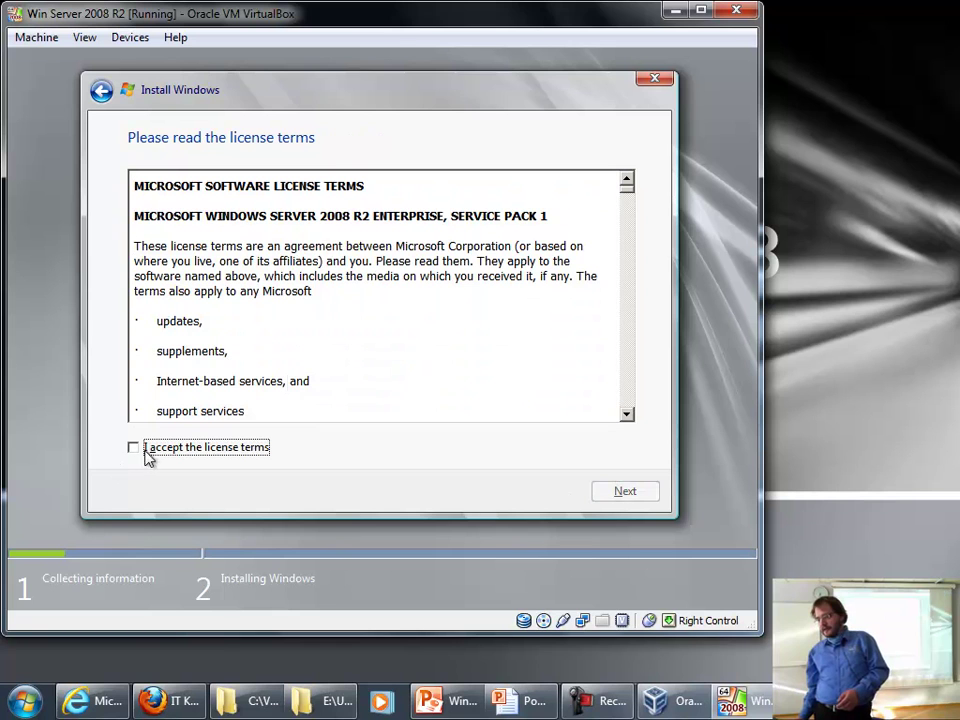
- Accept the license terms and choose the Custom (advanced) installation type
click(510, 285)
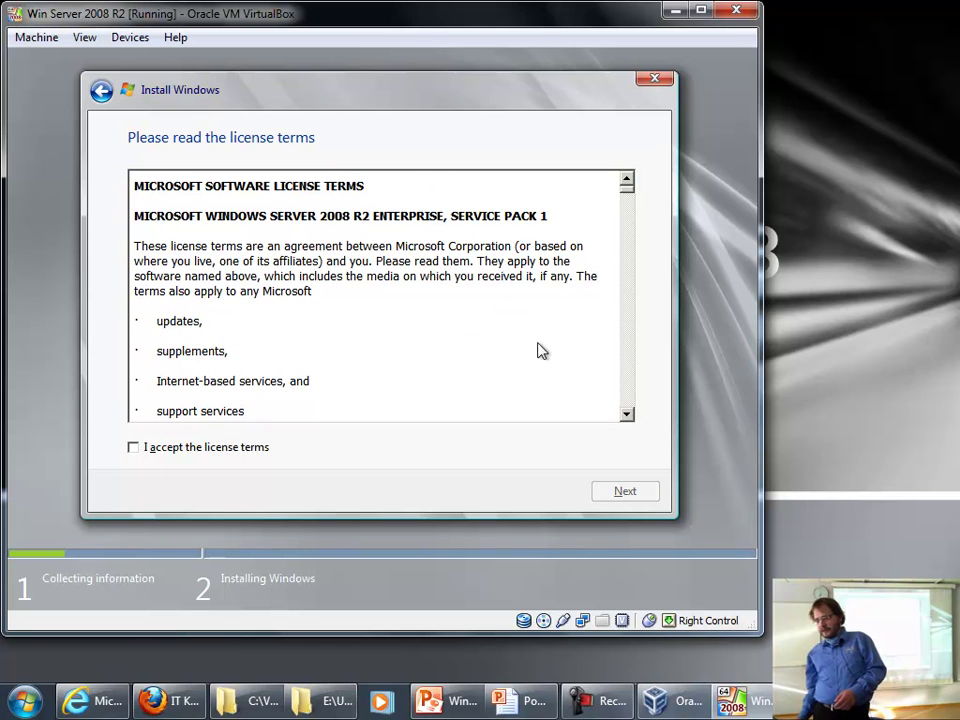
click(137, 449)
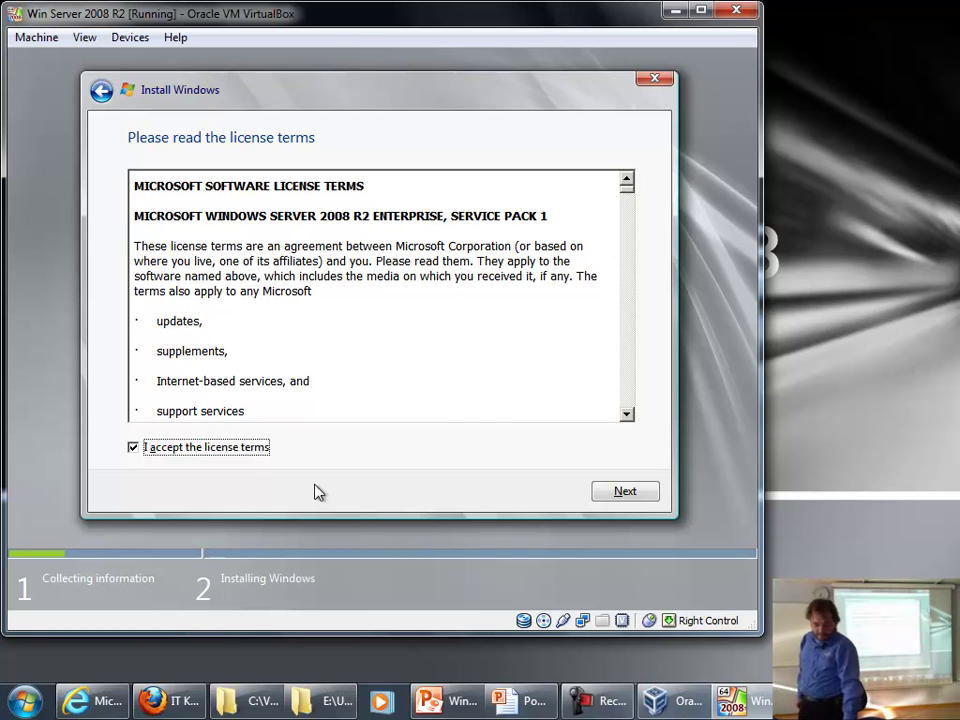
key(Tab)
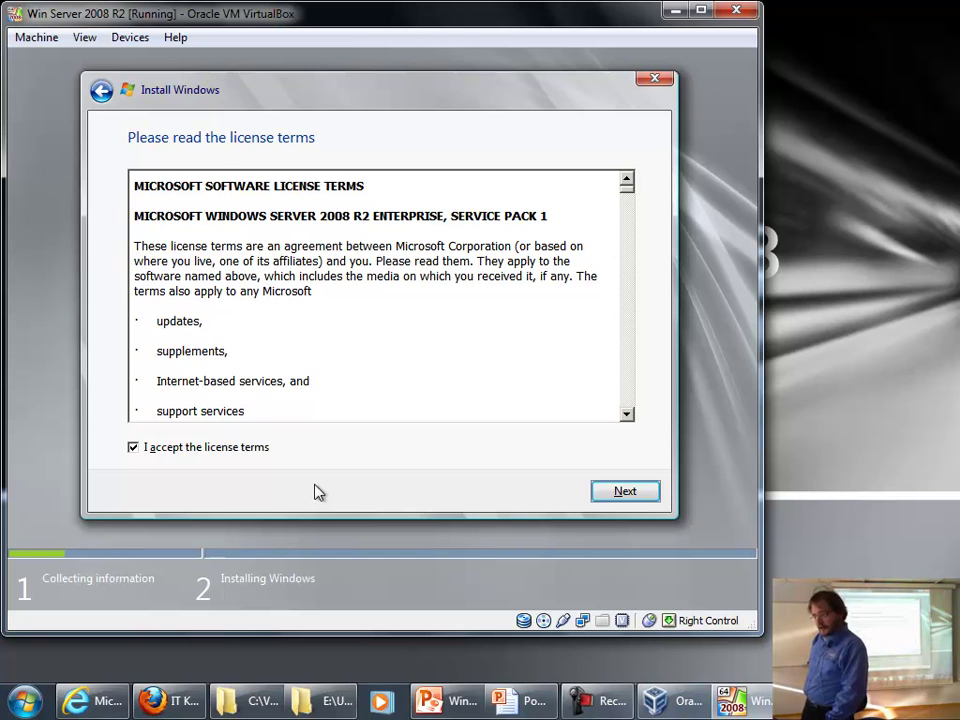
key(Return)
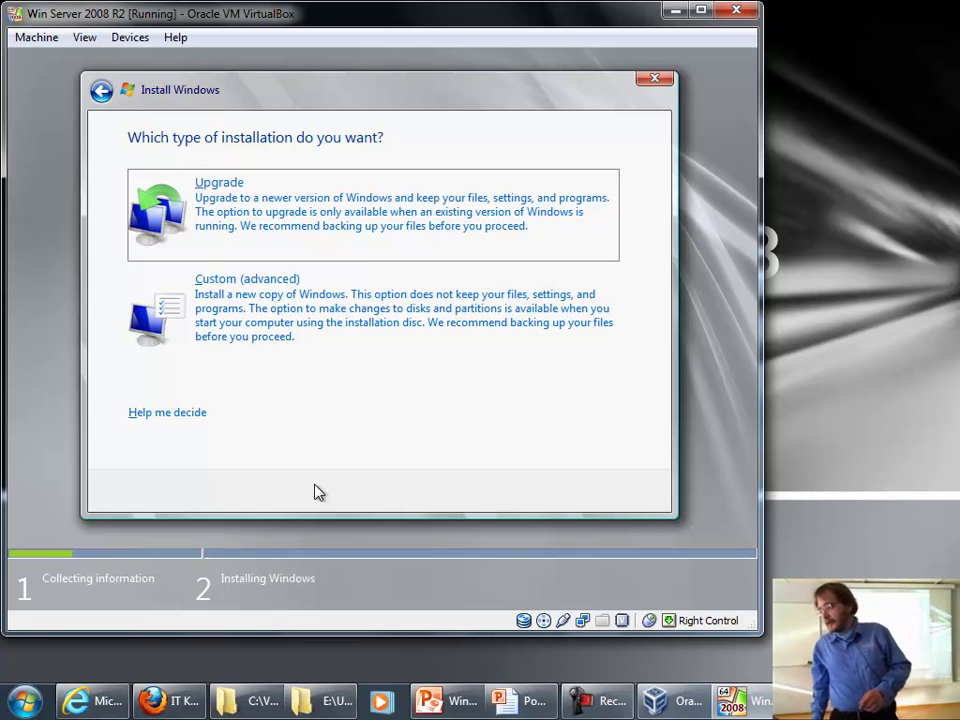
key(Tab)
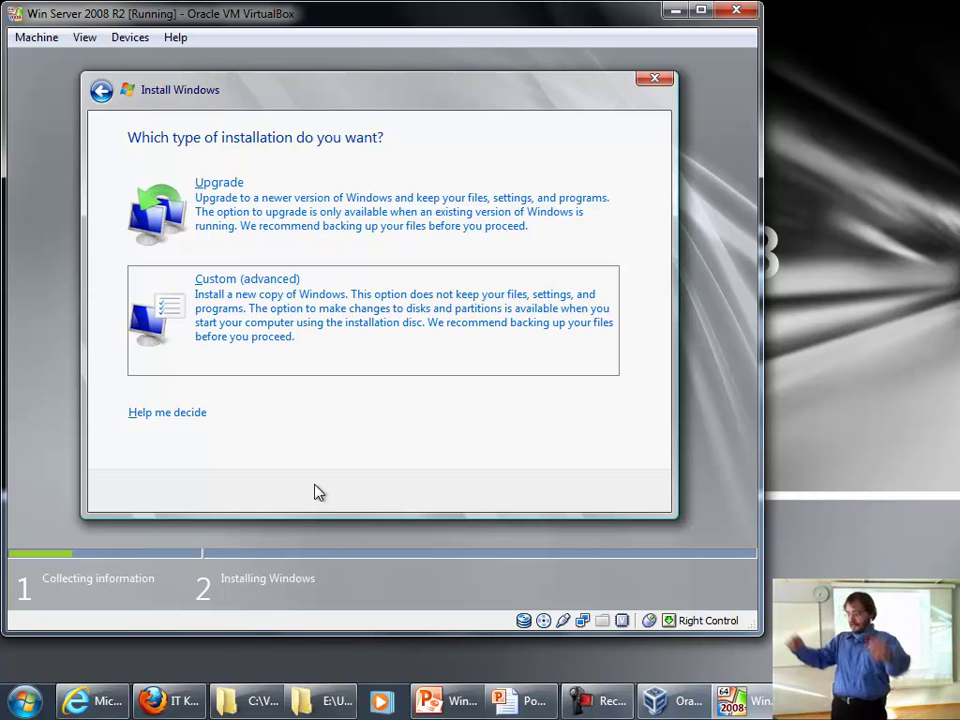
key(Return)
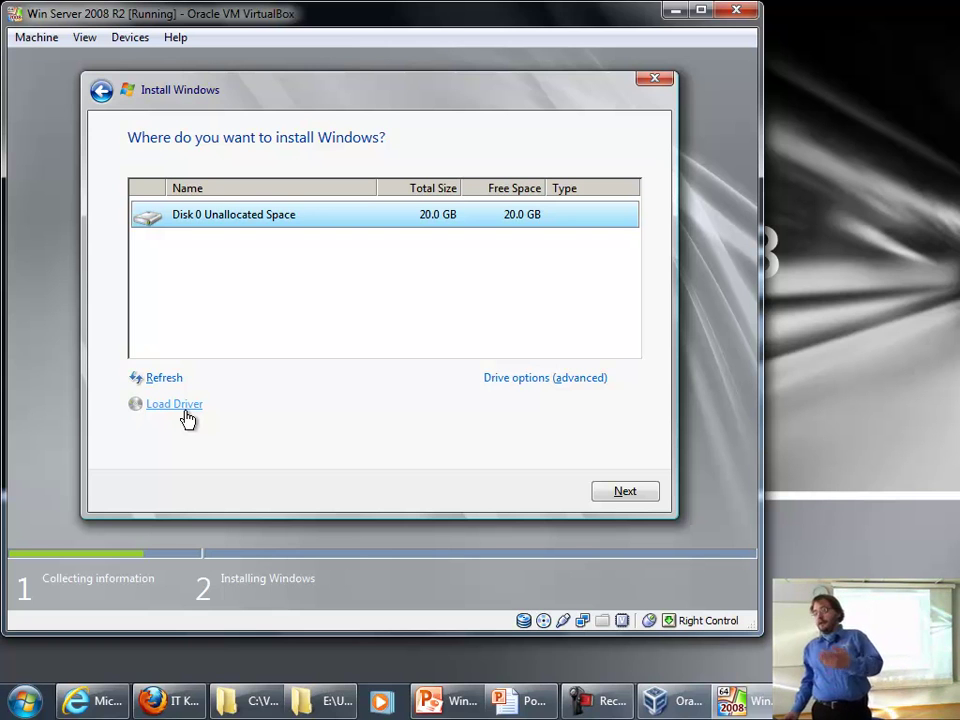
- Browse for a storage driver to load, cancel the folder selection, and abort the Windows installation
click(185, 412)
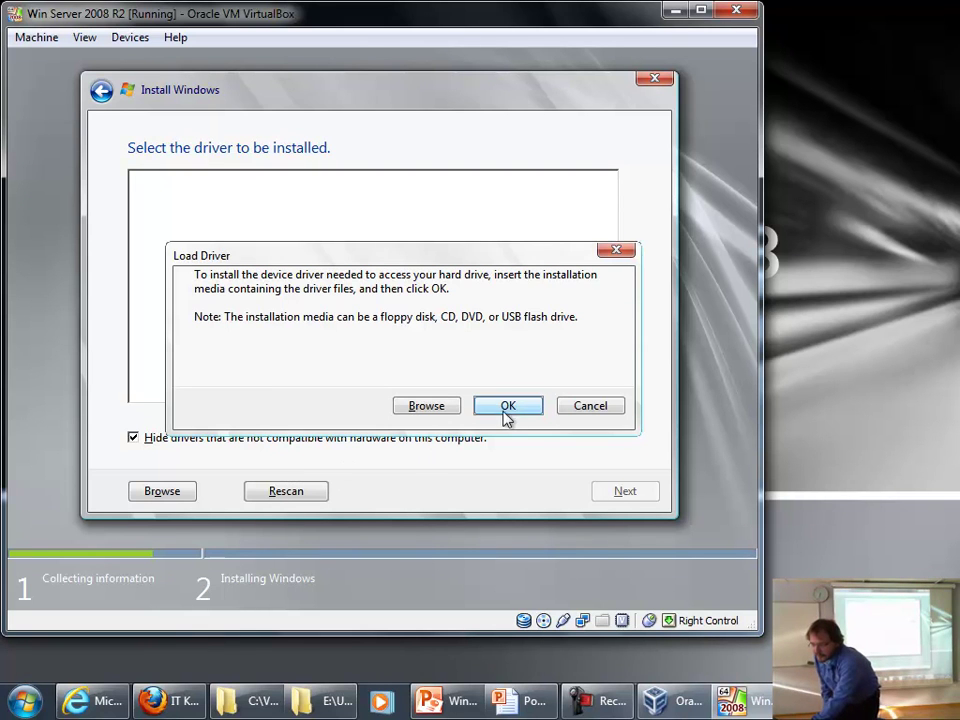
click(441, 413)
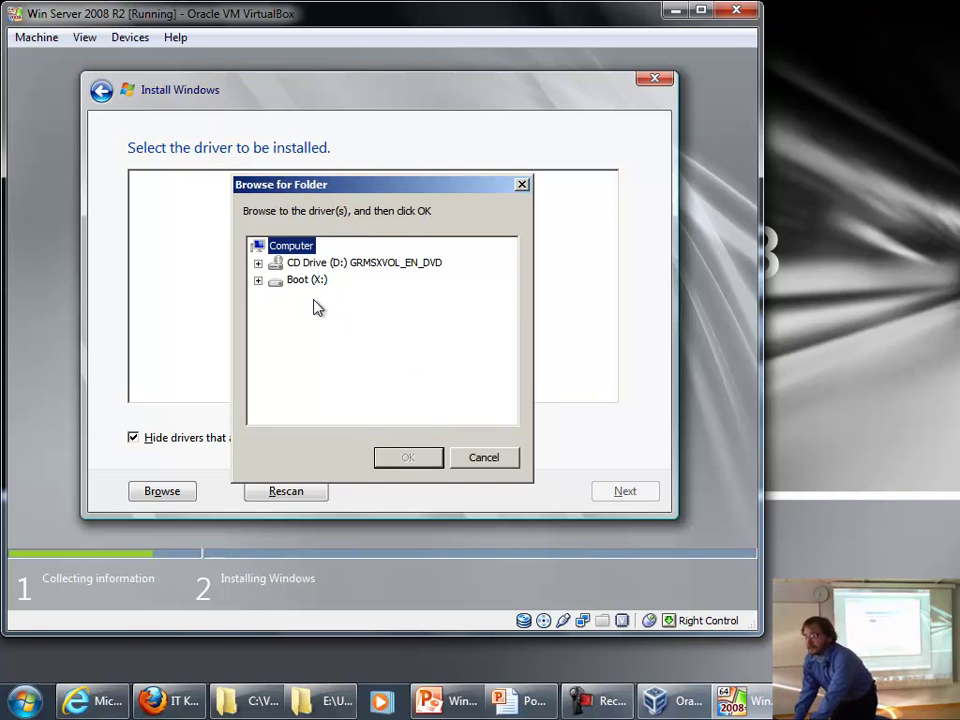
click(484, 458)
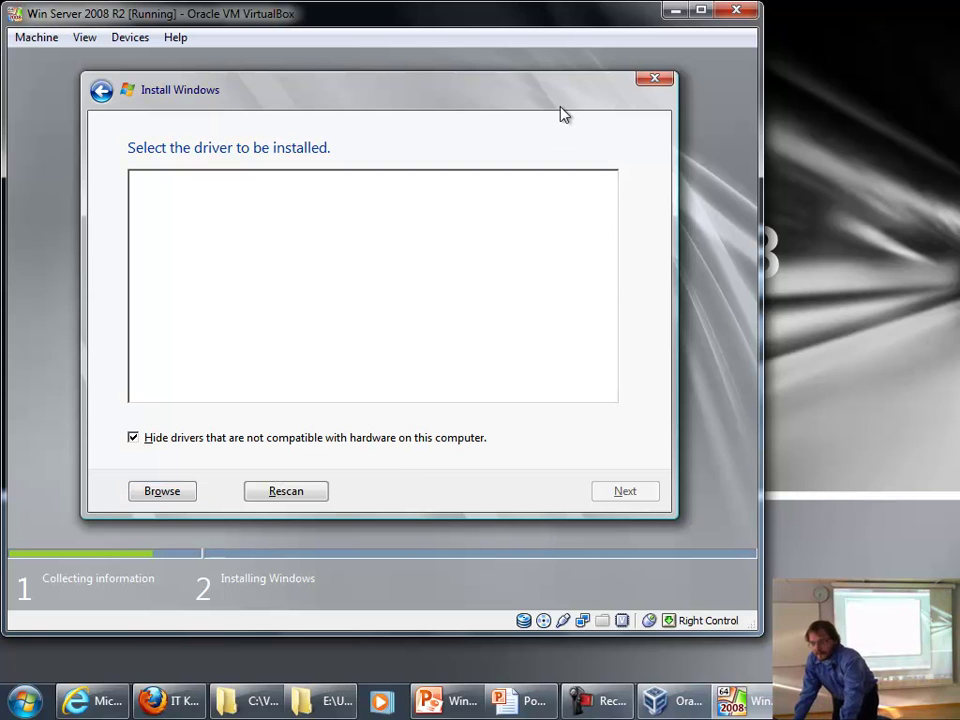
key(alt+F4)
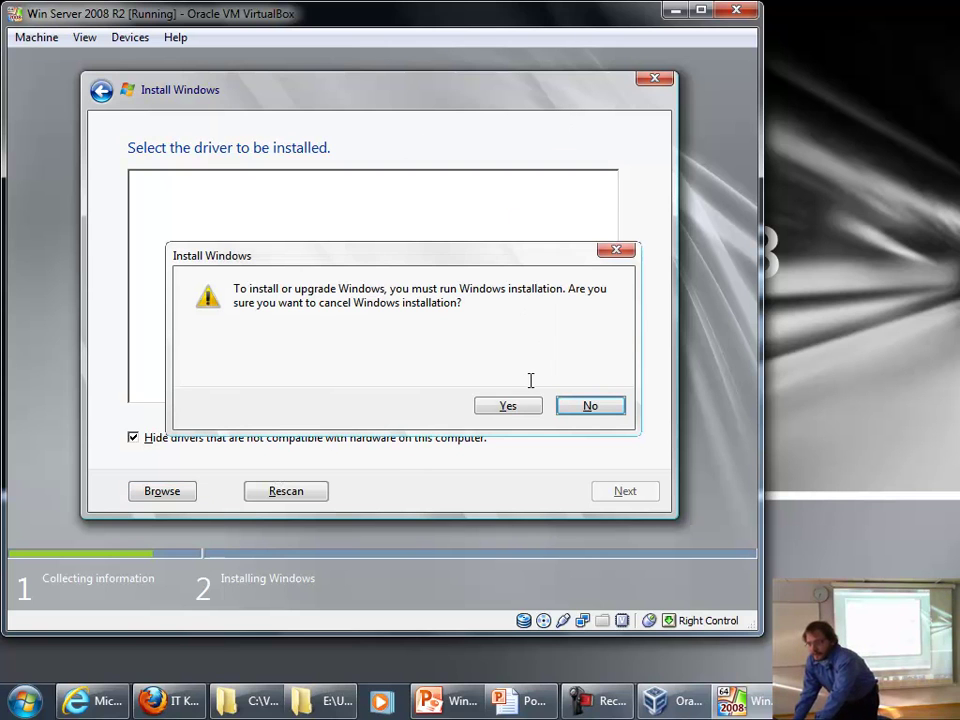
click(509, 406)
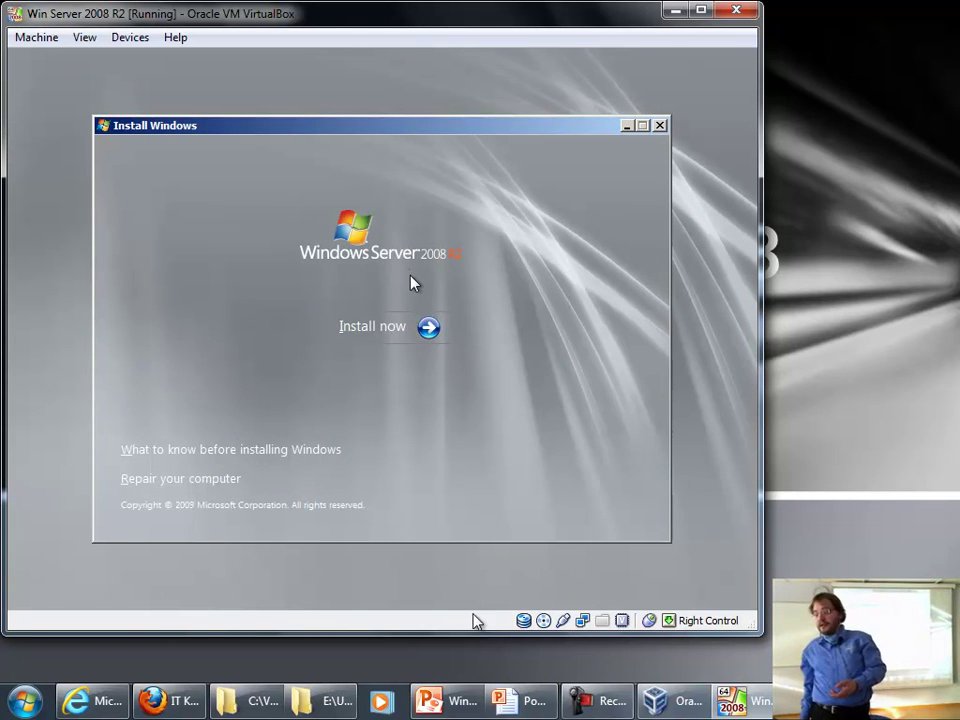
- Restart the installation and choose Windows Server 2008 R2 Enterprise (Full Installation) as the edition
click(380, 324)
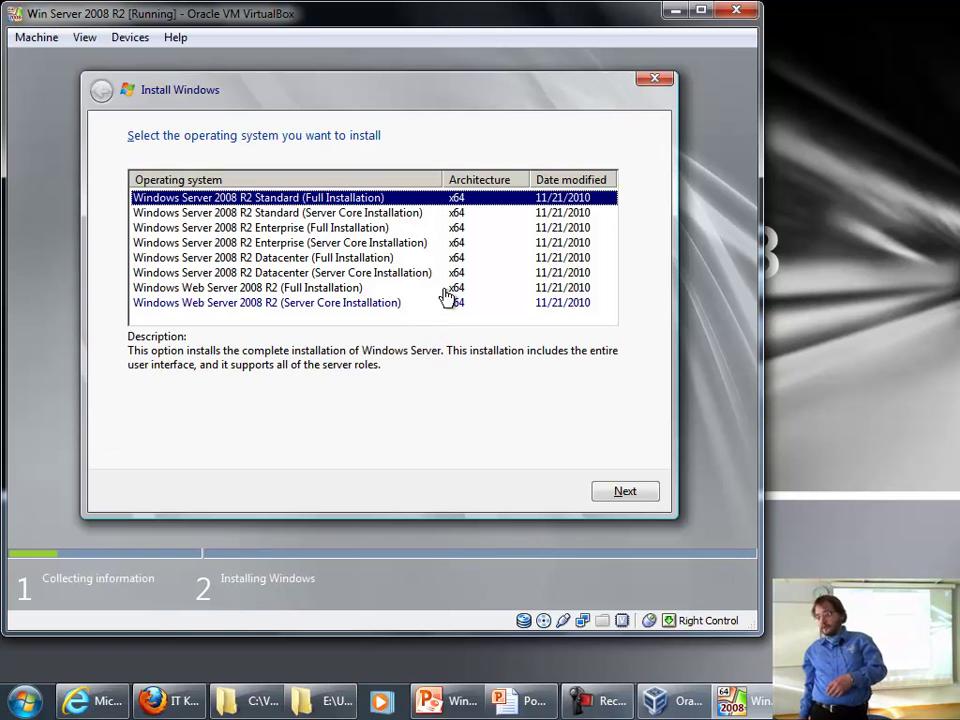
click(335, 228)
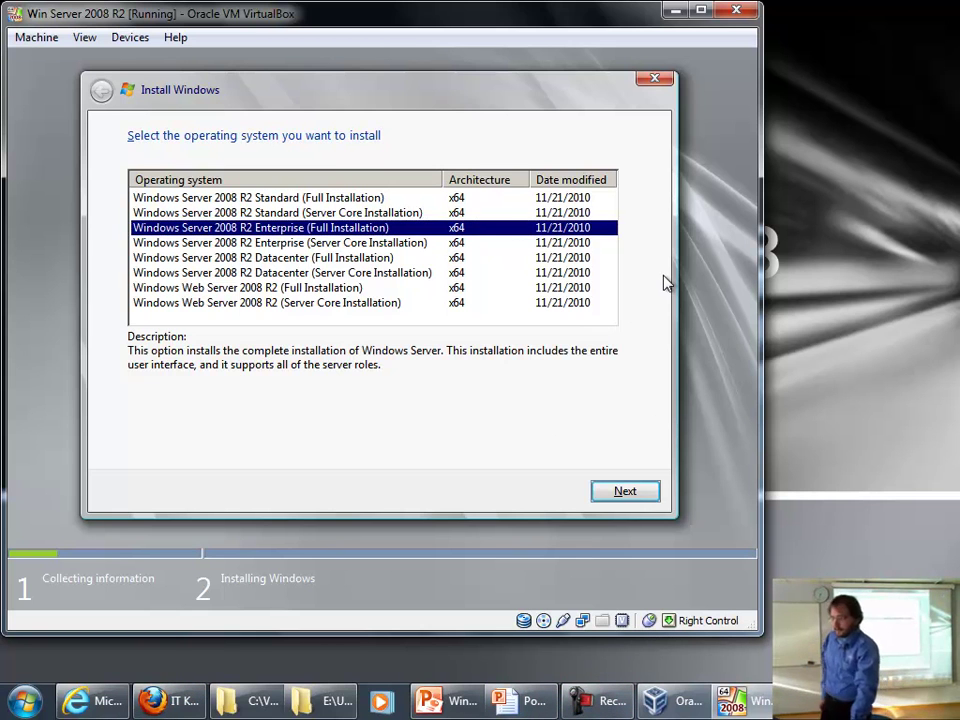
key(Return)
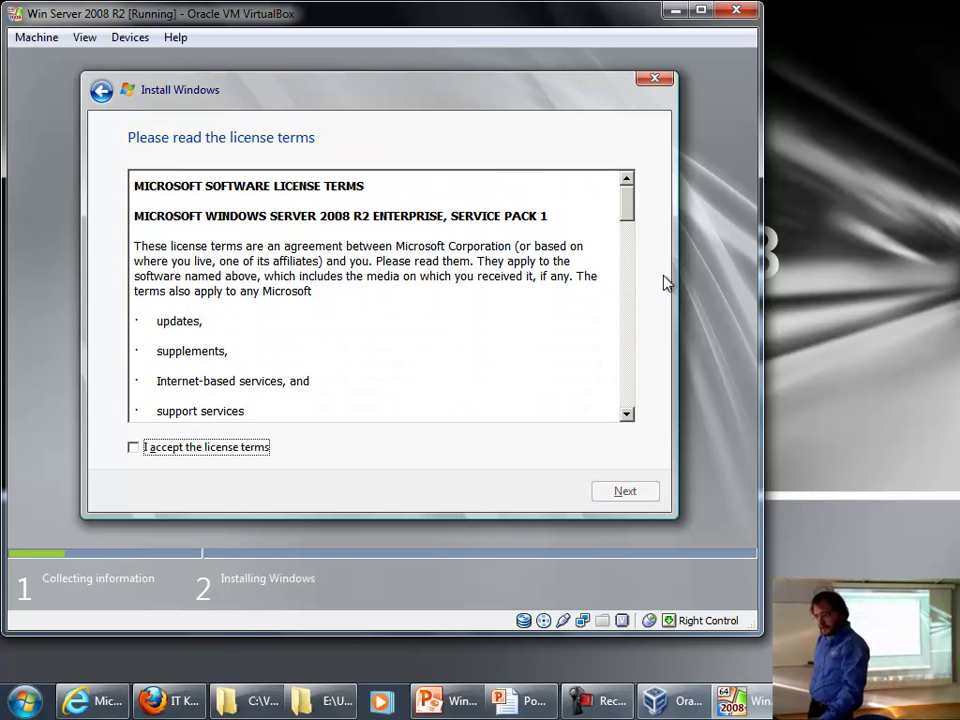
- Accept the license terms and select the Custom (advanced) installation to reach the disk selection
key(space)
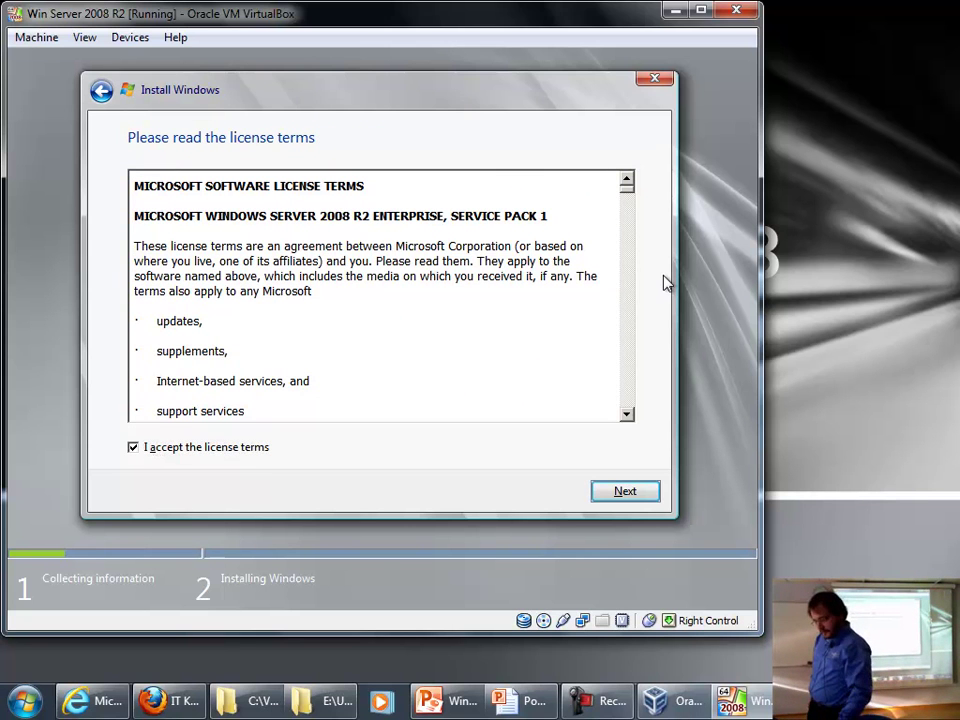
key(Return)
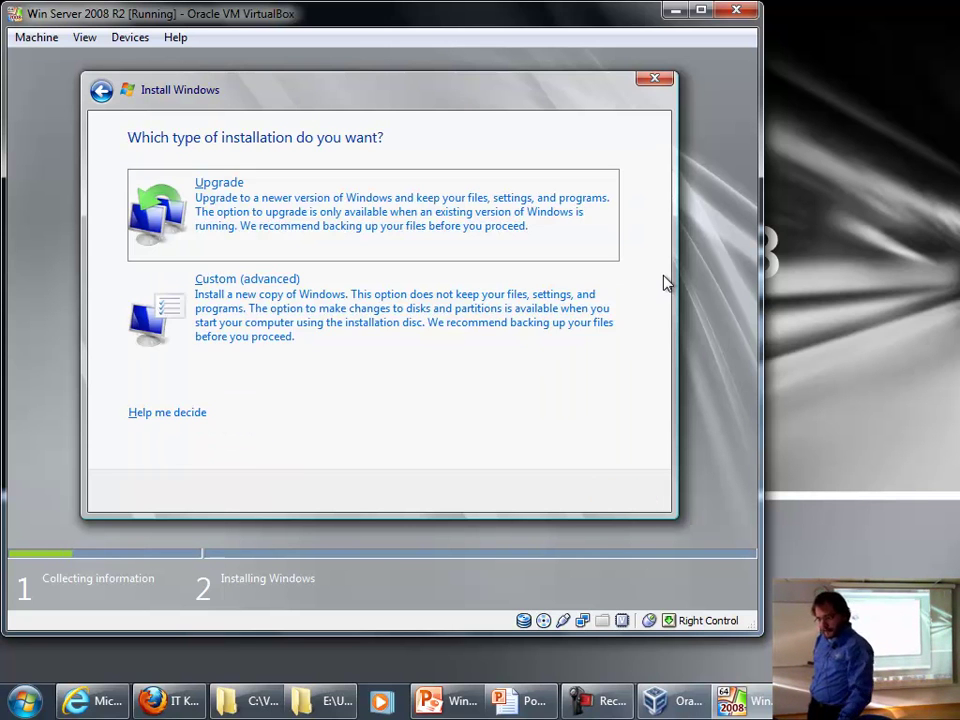
key(c)
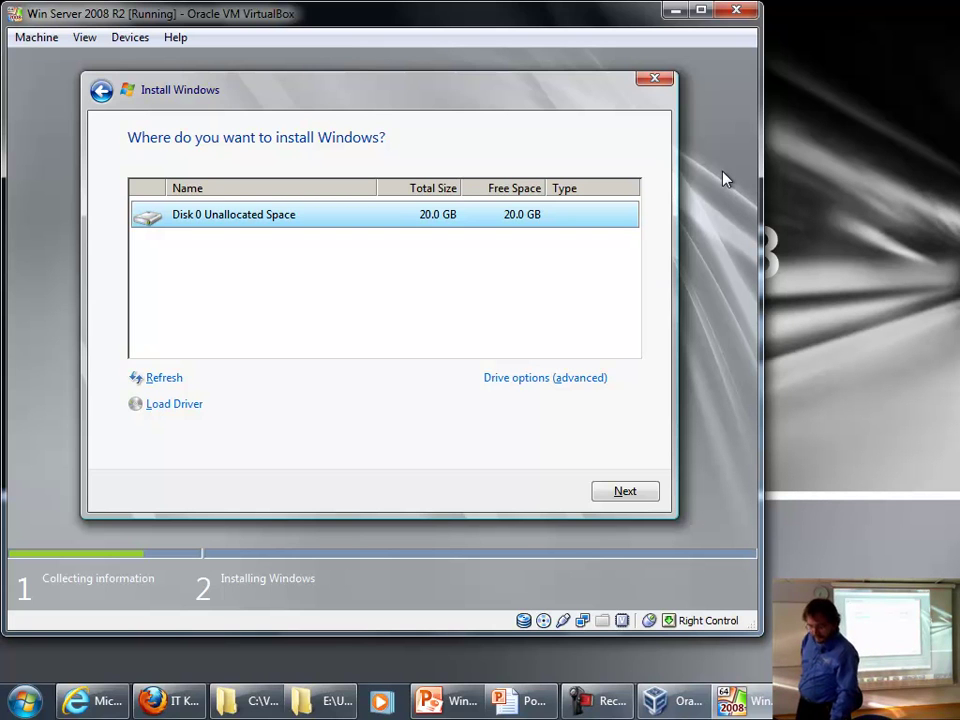
- Show the advanced drive options and start installing Windows on the unallocated space of Disk 0
key(alt+a)
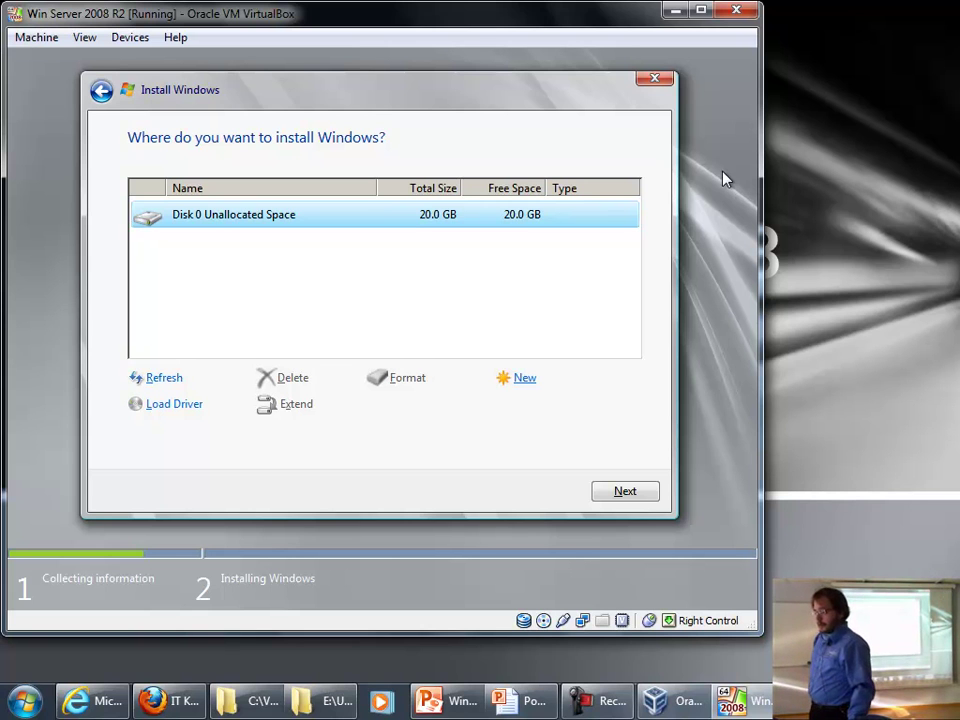
key(Tab)
key(Tab)
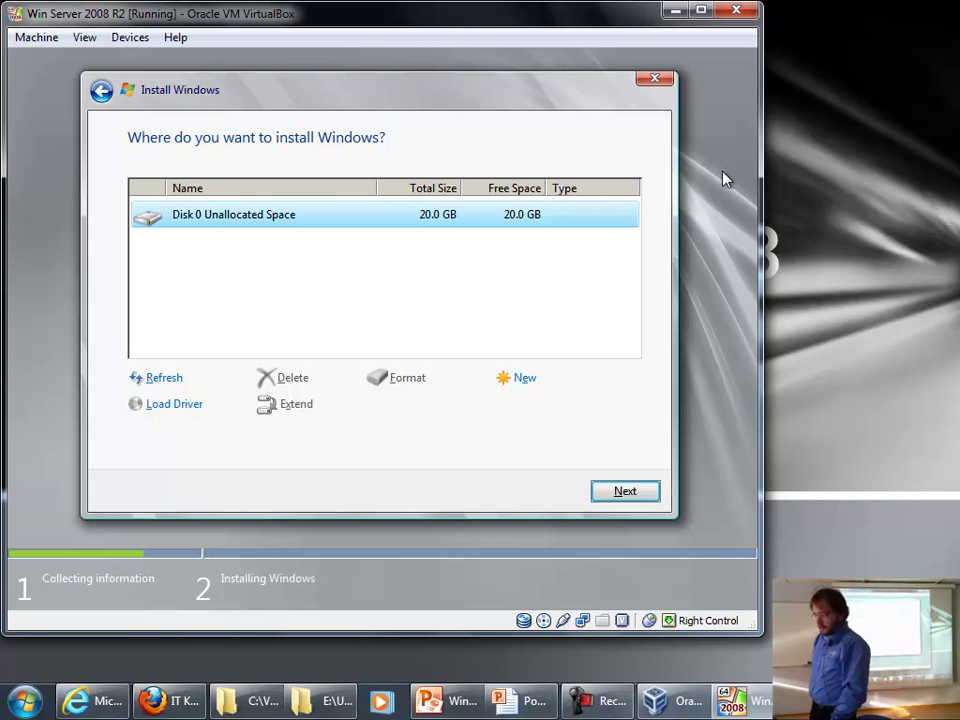
key(Return)
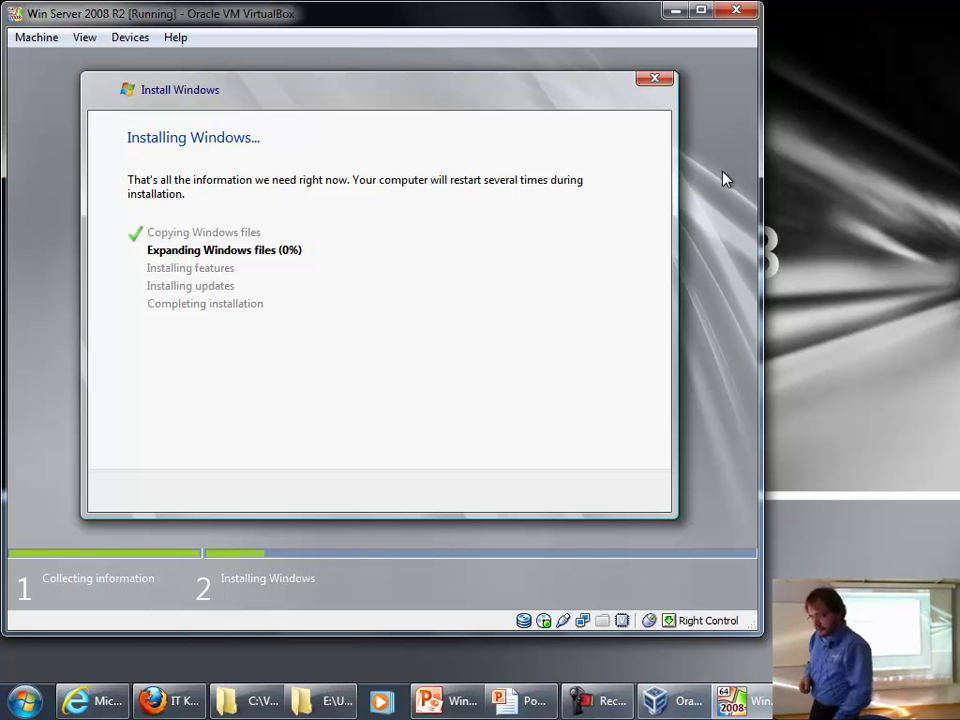
- Open another VirtualBox Manager window and start the wizard for a new virtual machine, continuing to its name and OS type
right_click(668, 701)
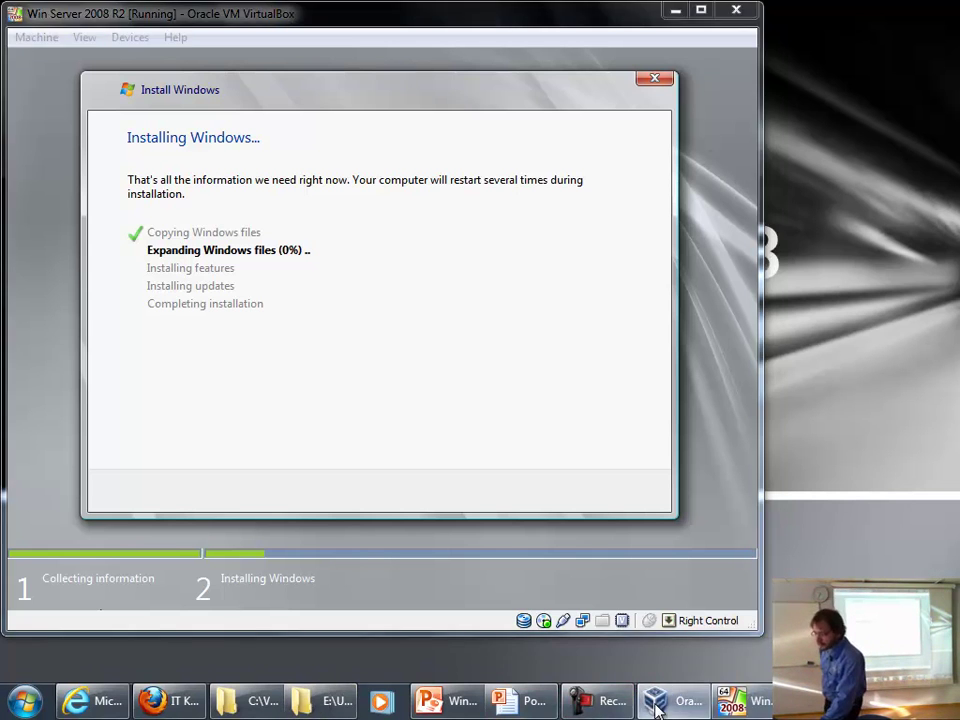
click(654, 612)
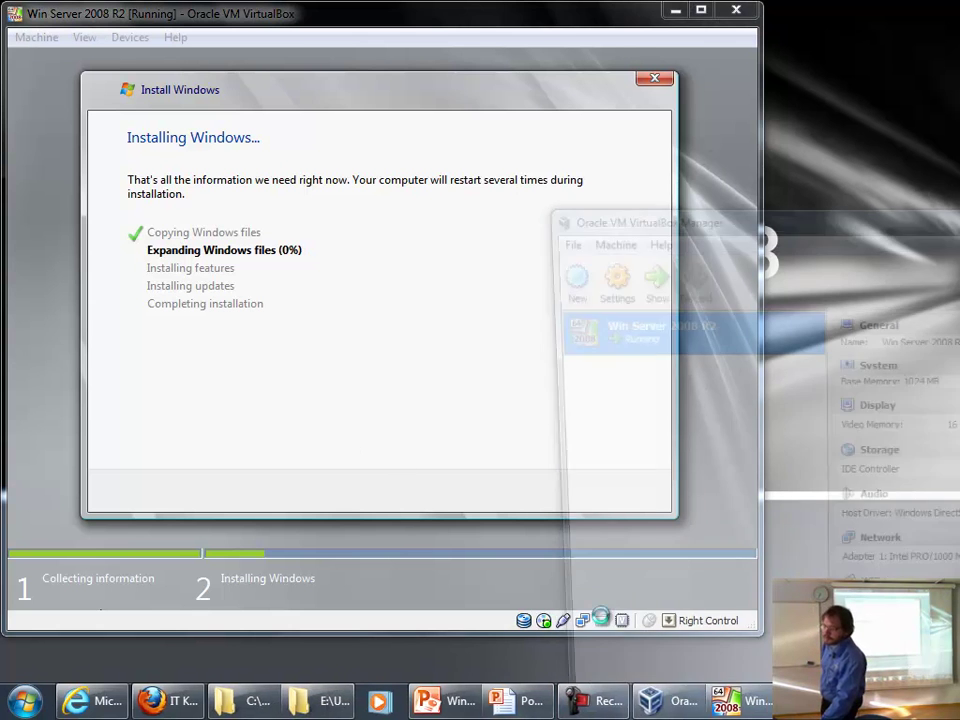
drag(672, 222, 227, 73)
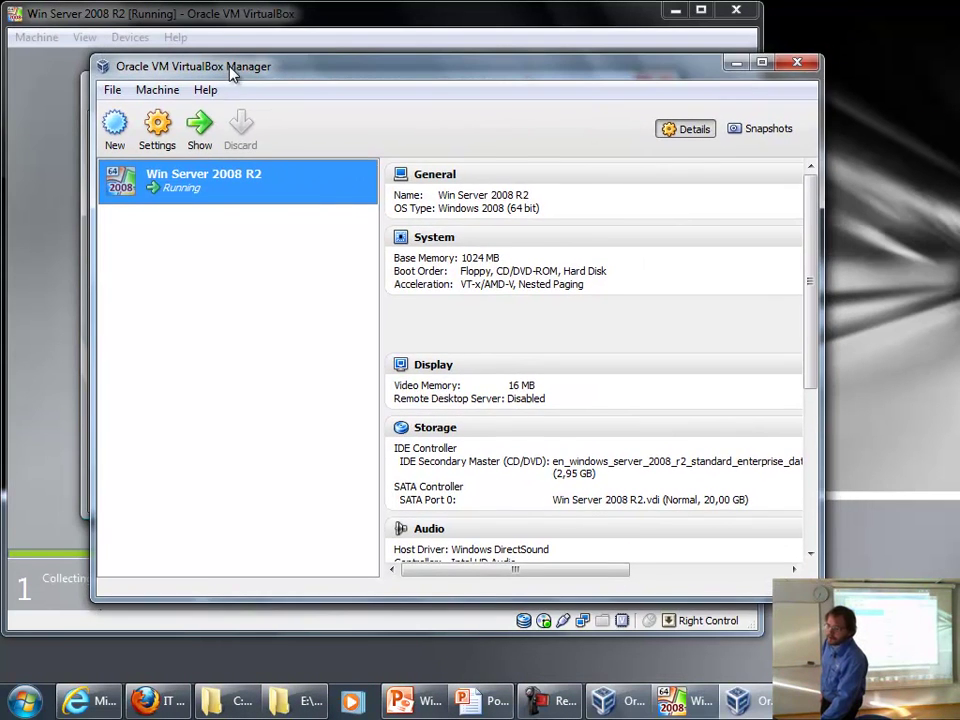
click(126, 140)
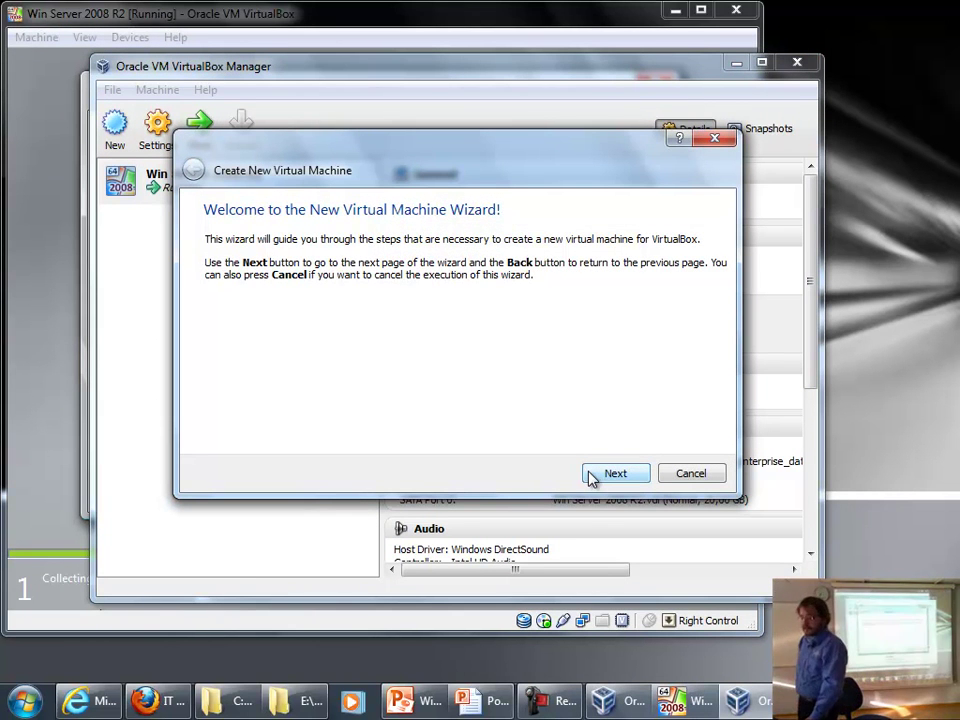
click(612, 473)
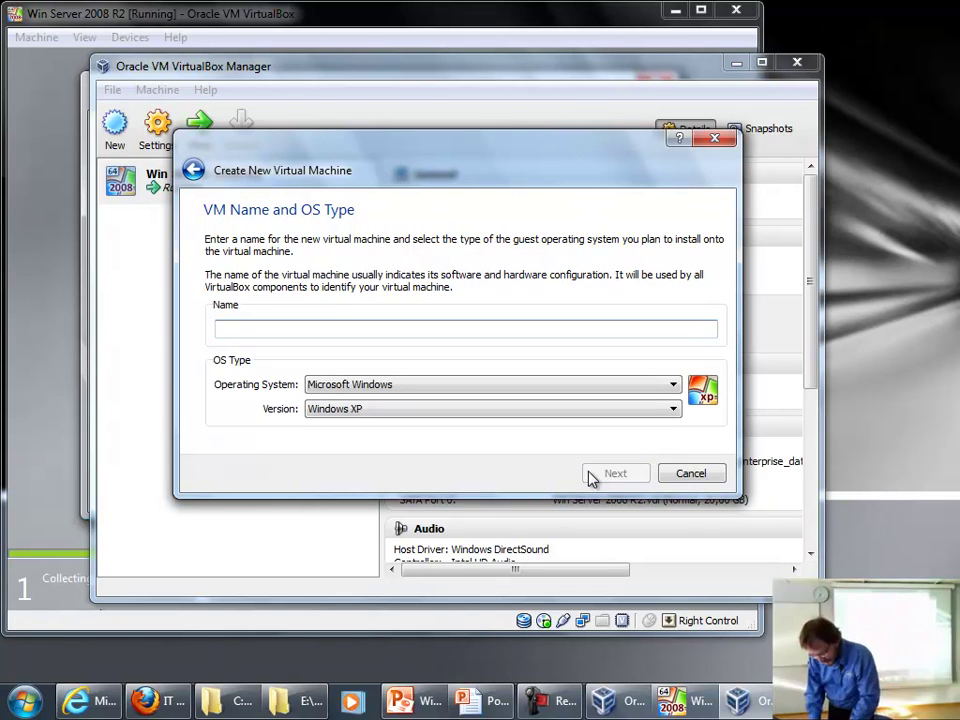
- Name the virtual machine "Windos Server 8" and set its OS type to Microsoft Windows, Windows 2008 (64 bit)
text(Windos Server 8)
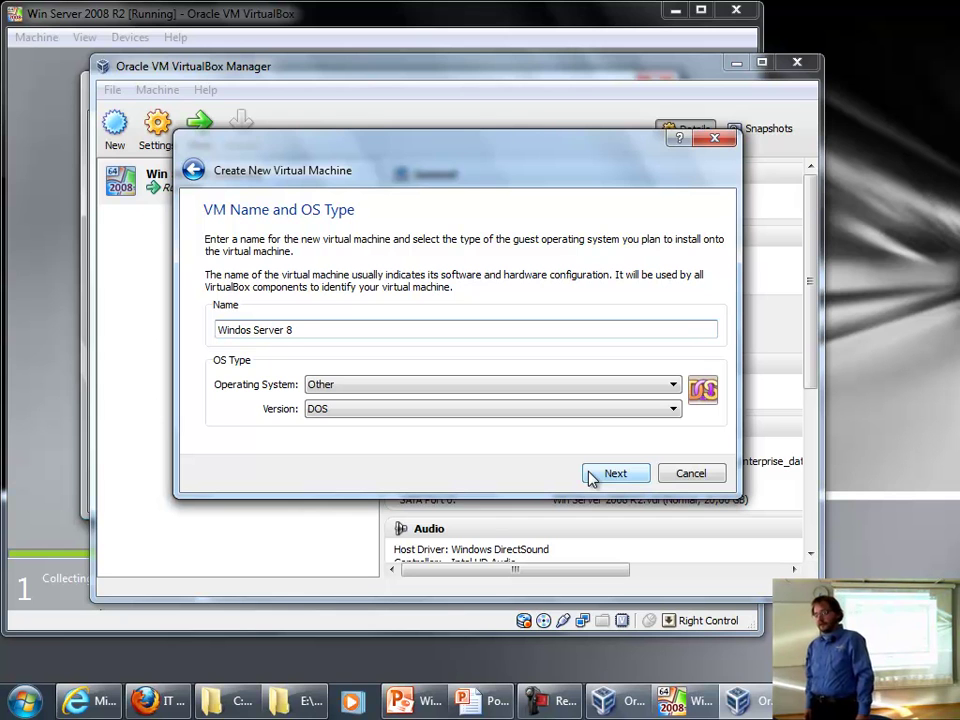
click(452, 393)
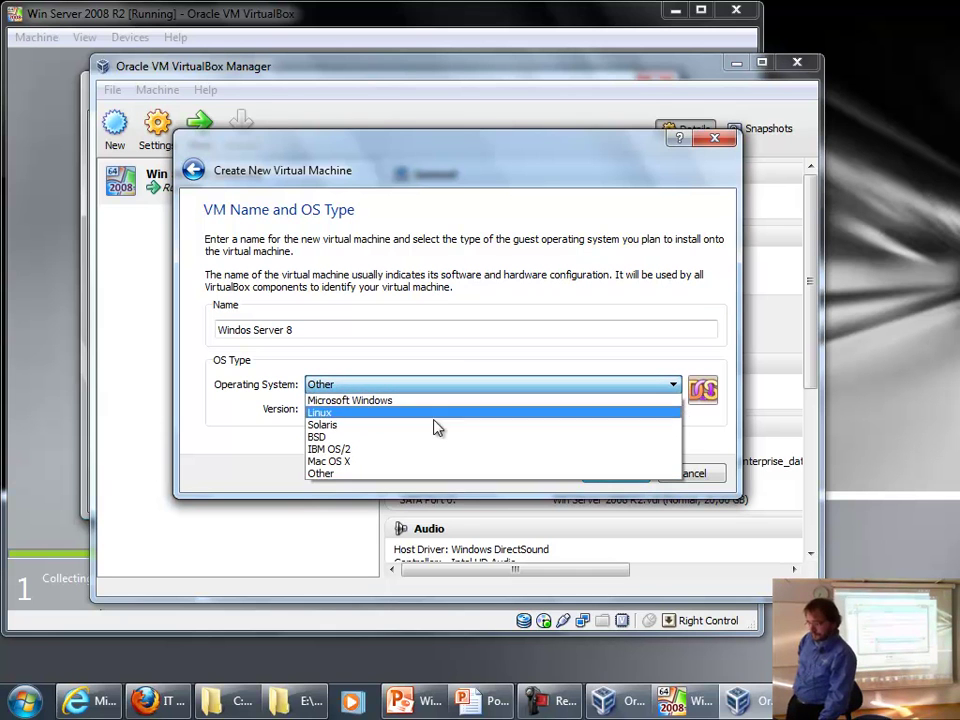
click(418, 400)
click(420, 410)
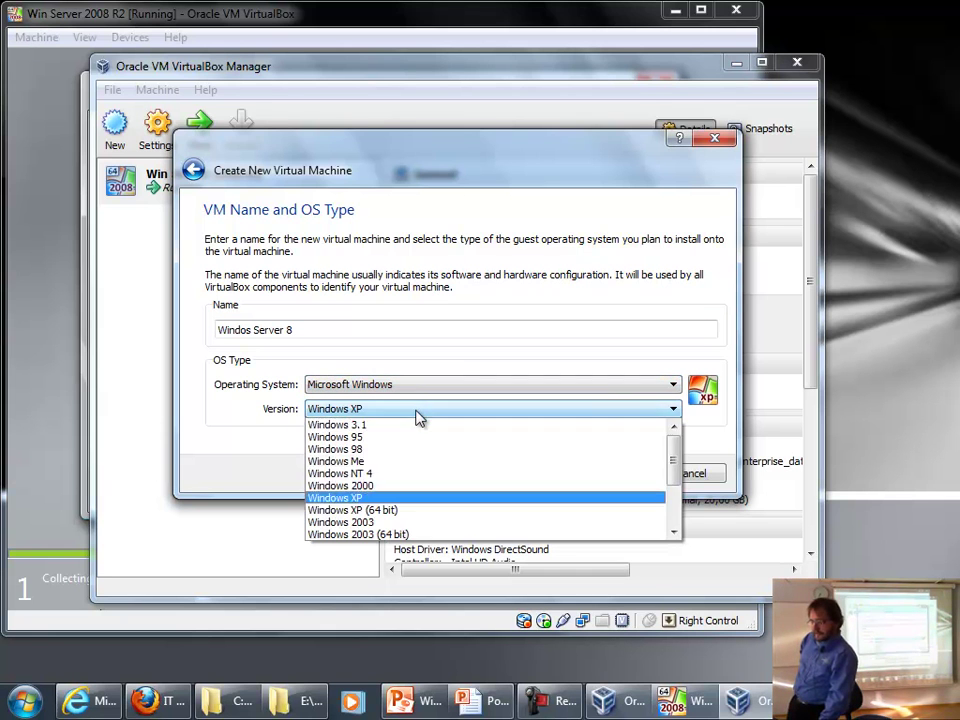
click(416, 510)
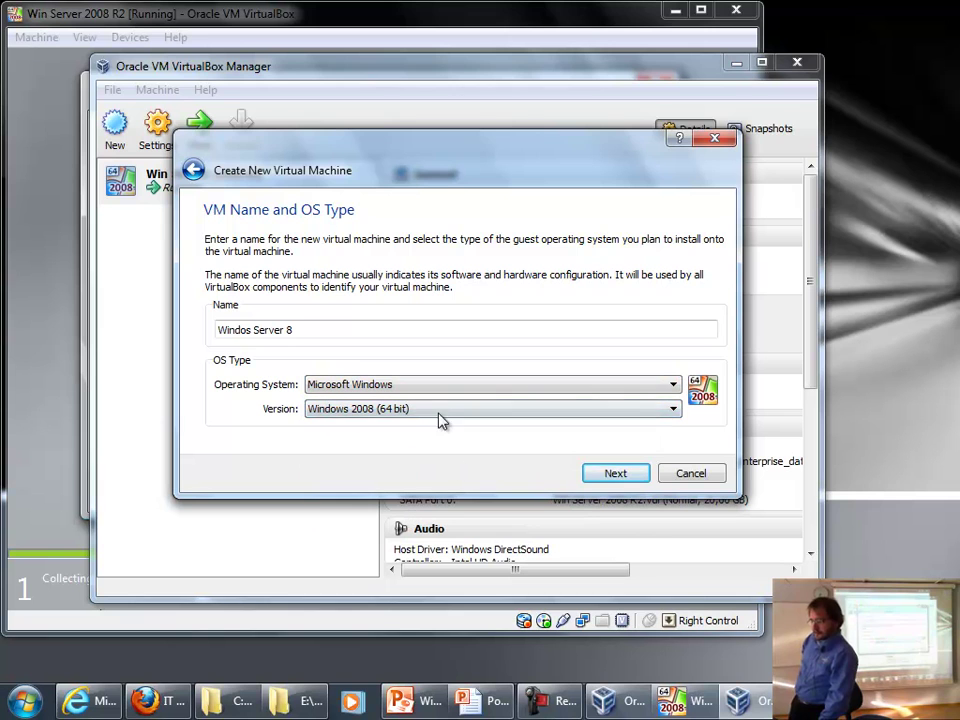
click(618, 475)
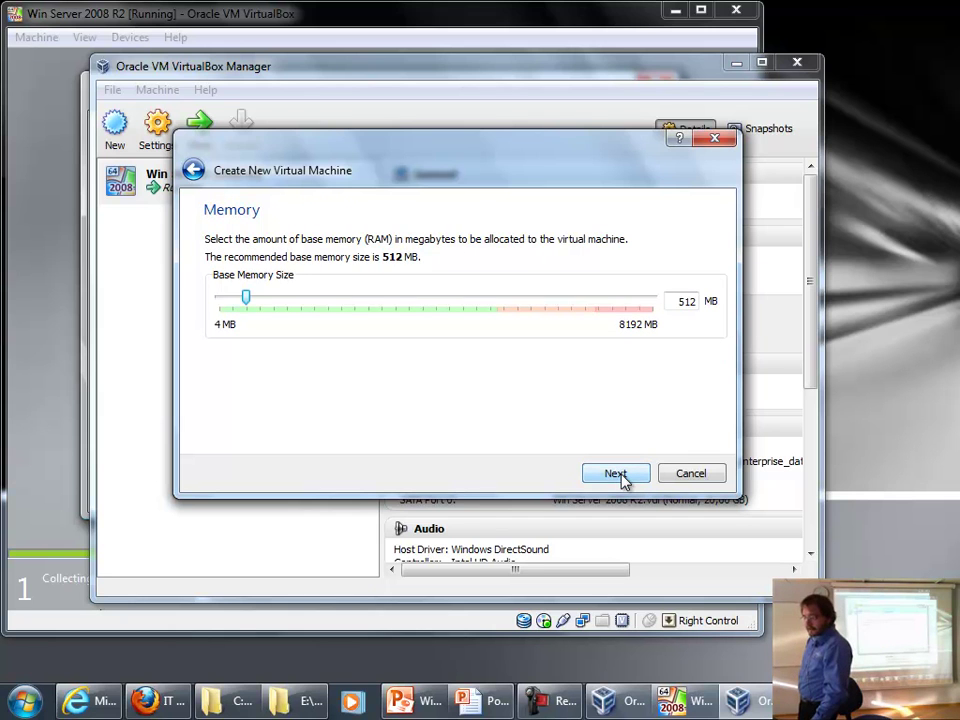
- Set the new virtual machine's base memory size to 1024 MB and continue to the hard disk options
drag(666, 301, 724, 291)
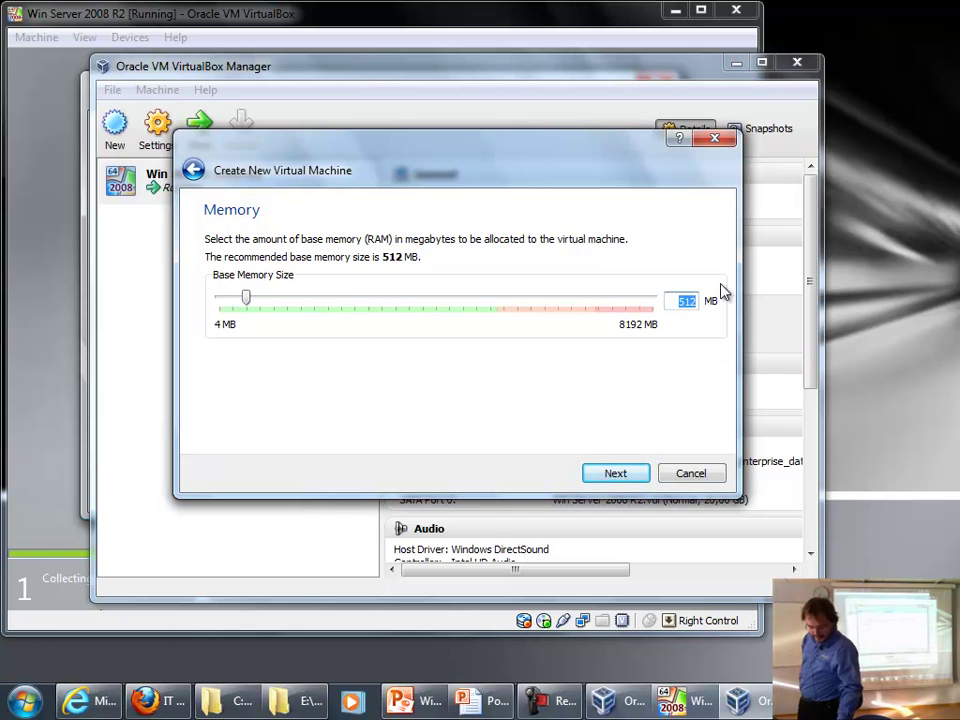
text(1024)
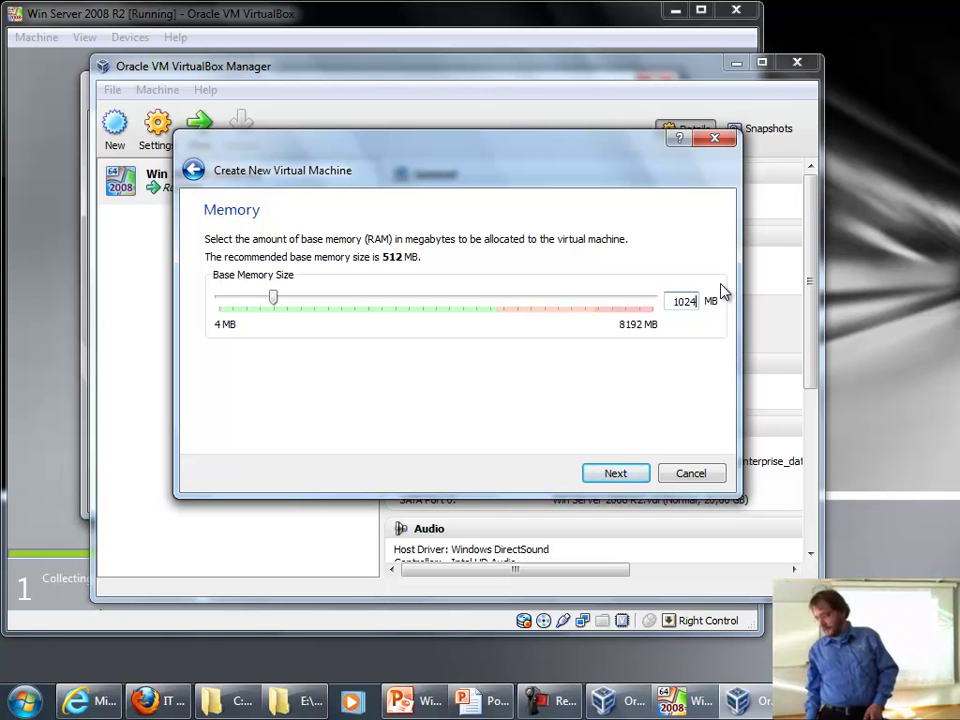
key(Return)
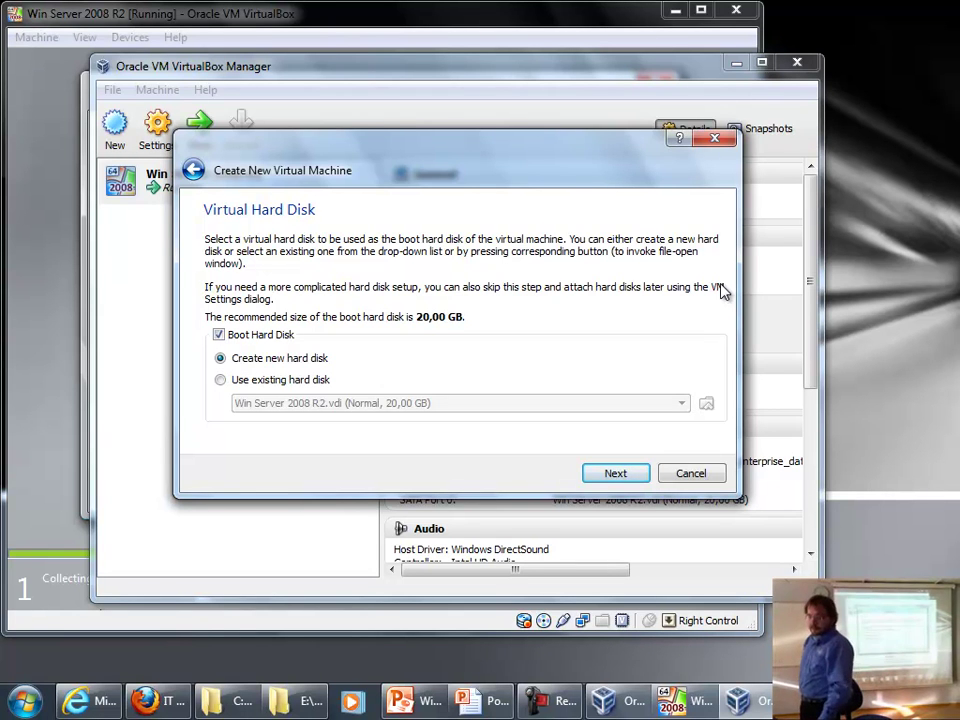
- Create a new dynamically allocated 20,00 GB VDI boot disk for Windos Server 8 and finish creating the virtual machine
key(Return)
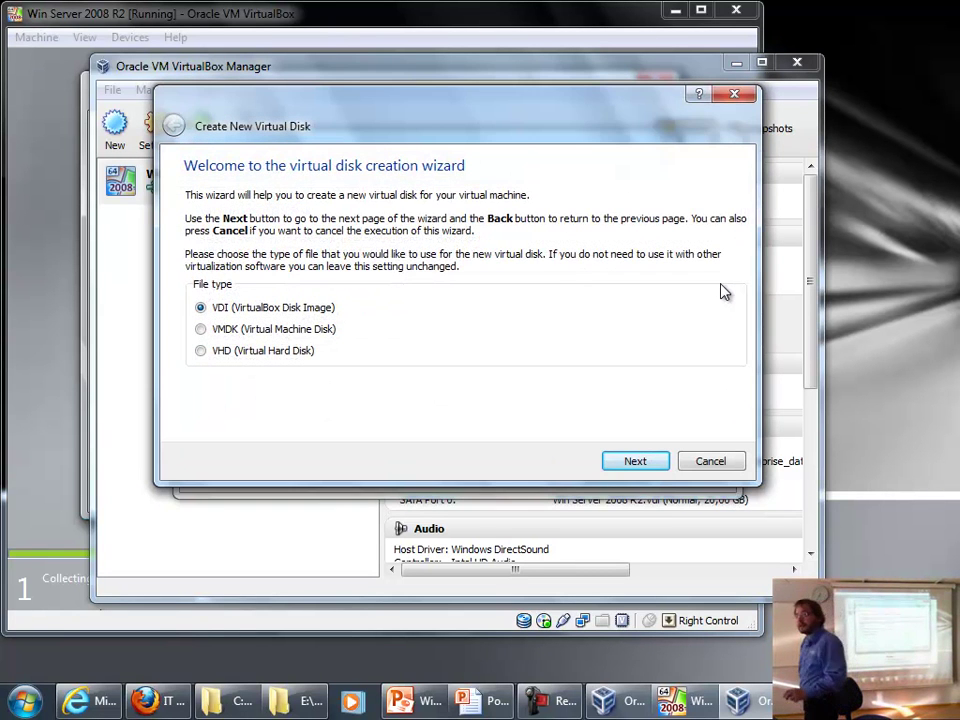
key(Return)
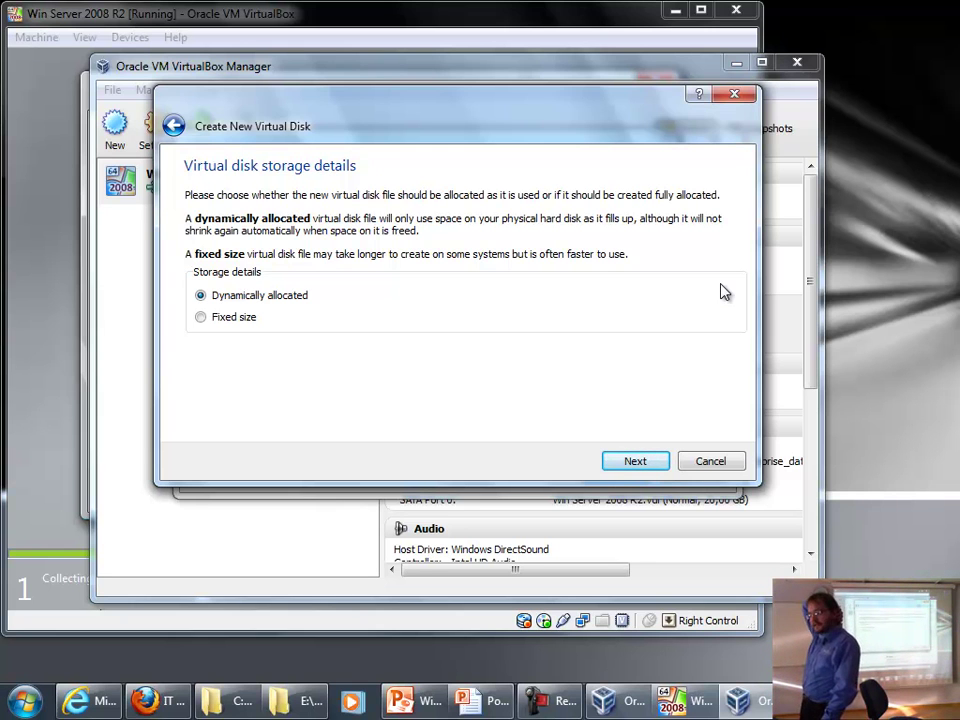
key(Return)
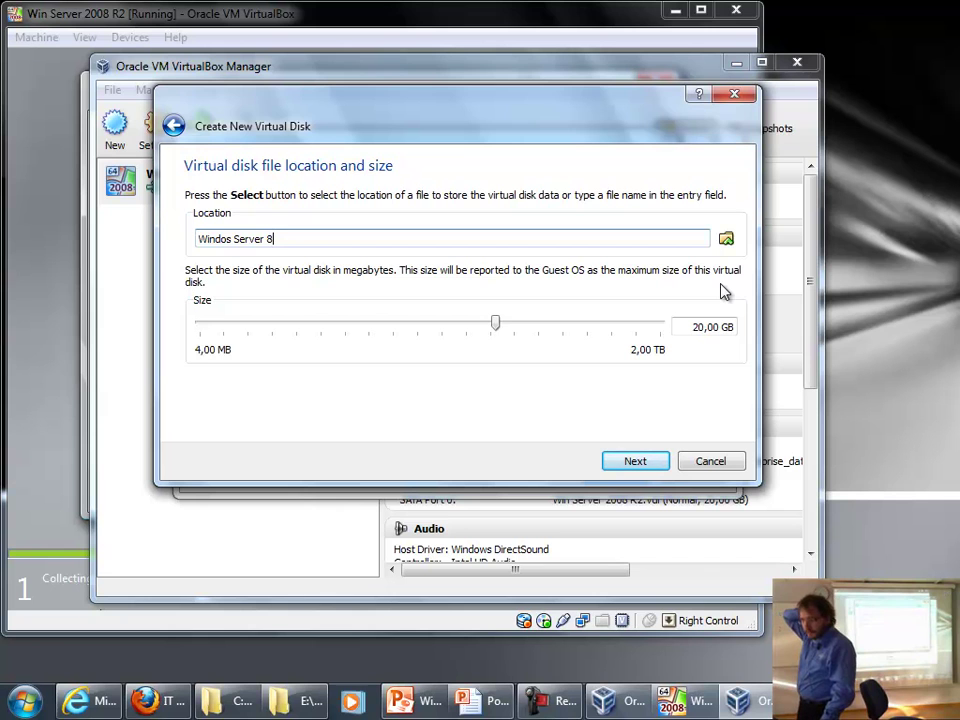
key(Return)
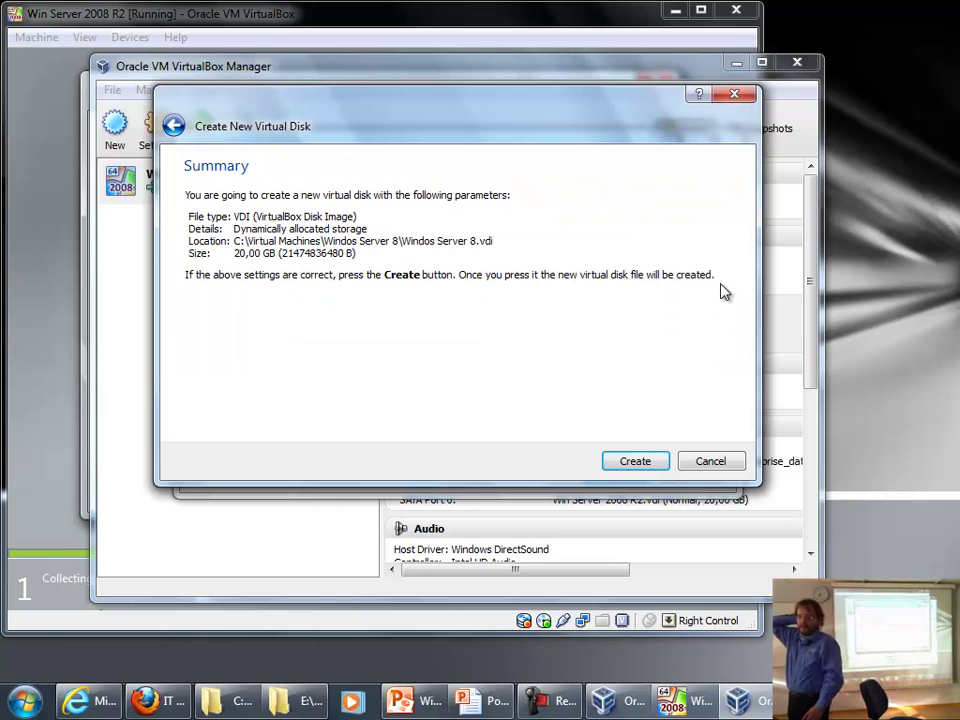
click(638, 462)
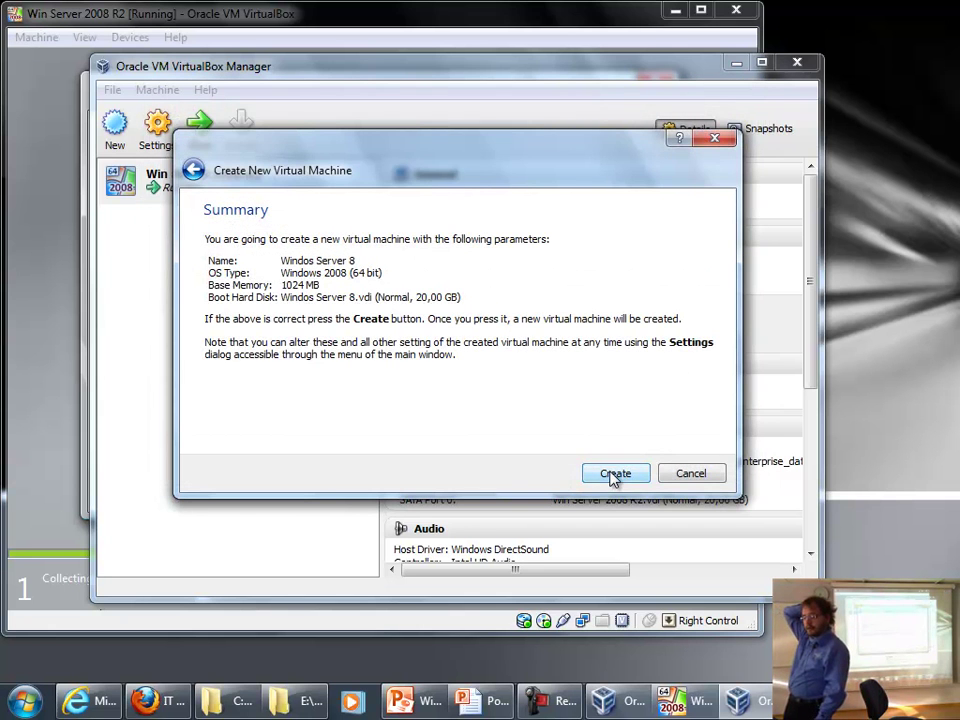
click(614, 474)
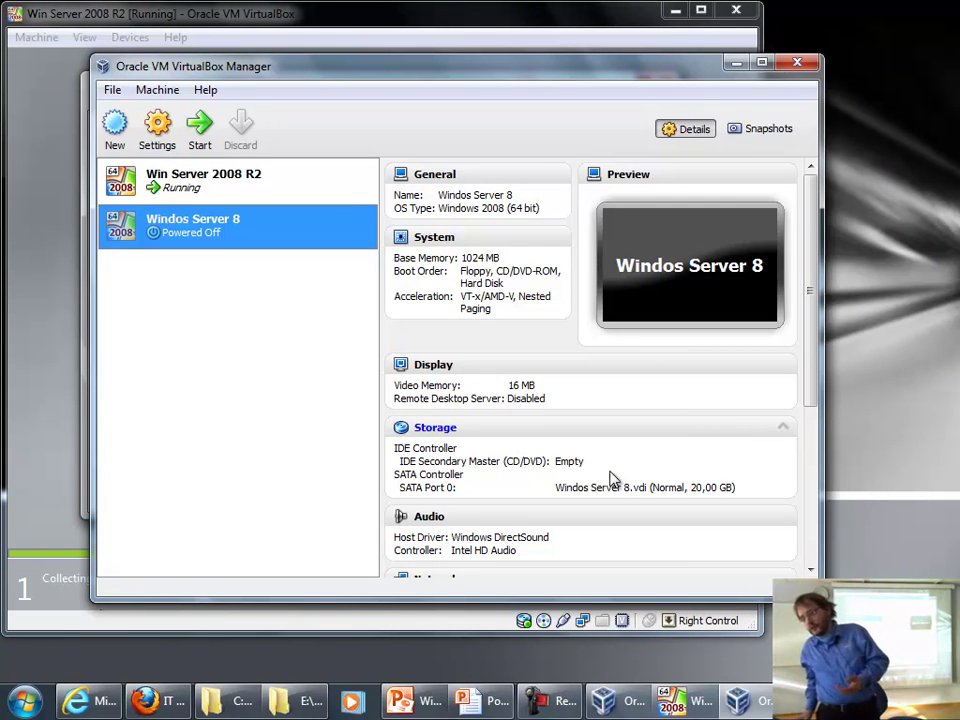
- In Windos Server 8's storage settings, attach en_windows_server_8_beta_x64_dvd_810648.iso to the empty CD/DVD drive
click(158, 130)
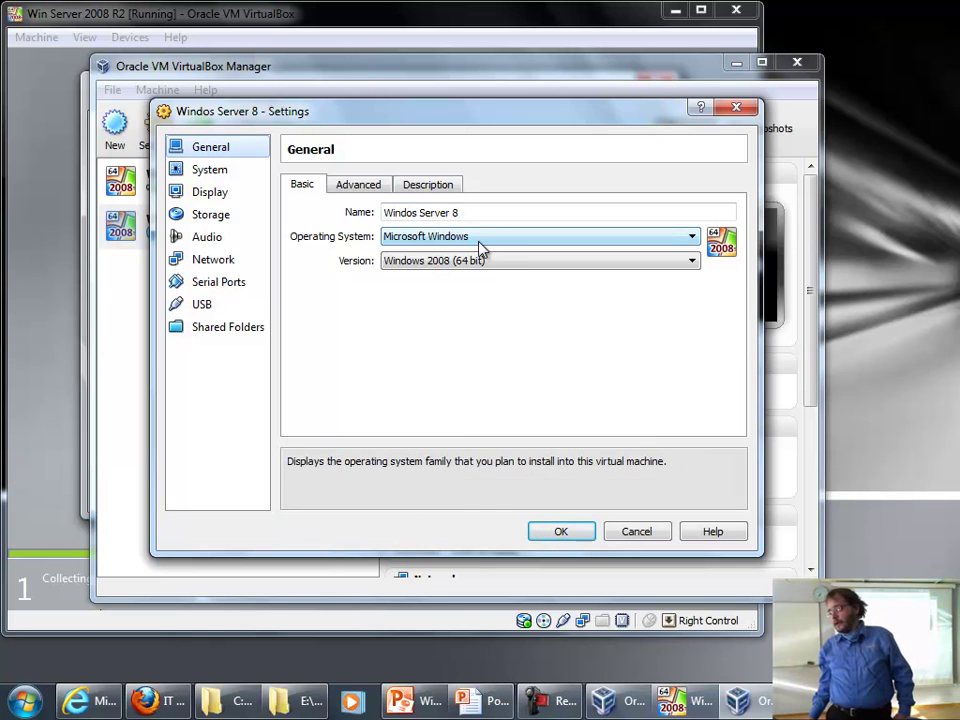
click(212, 216)
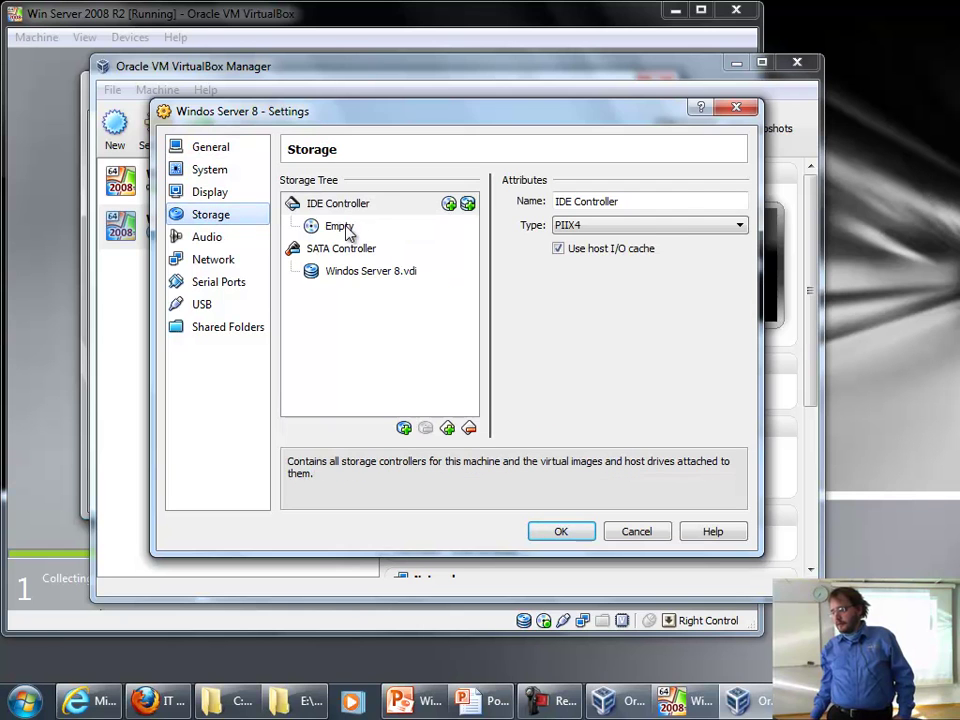
click(350, 230)
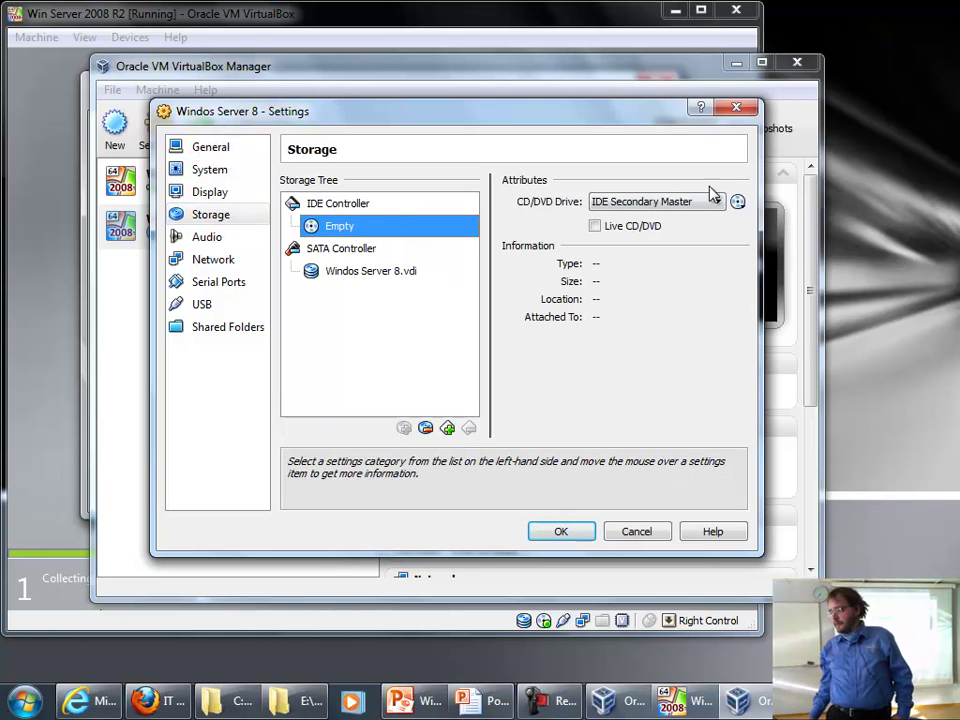
click(737, 202)
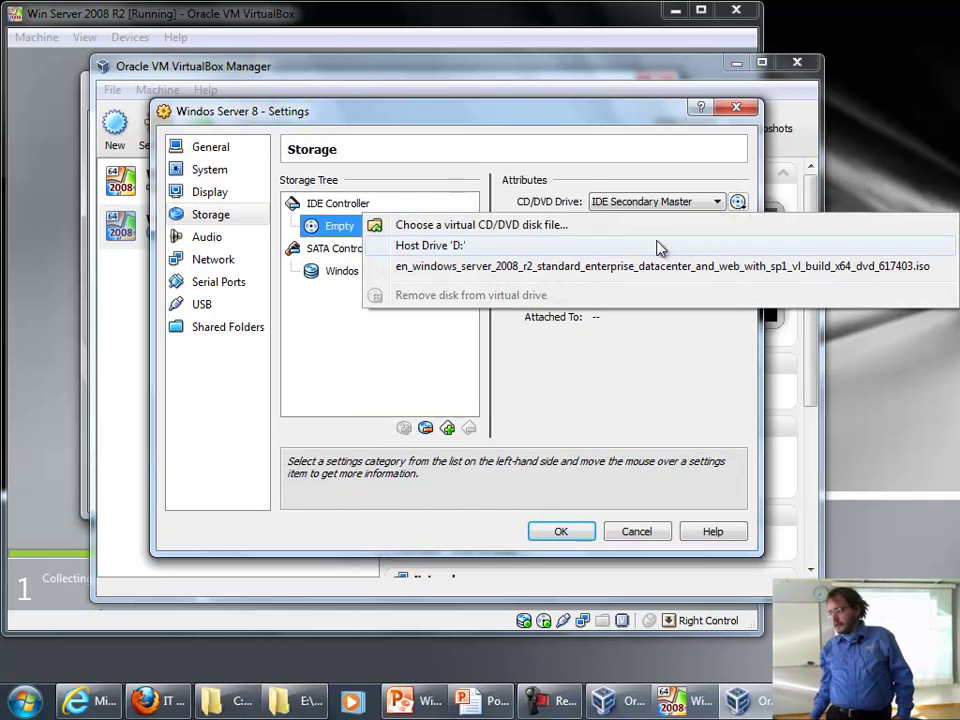
click(610, 226)
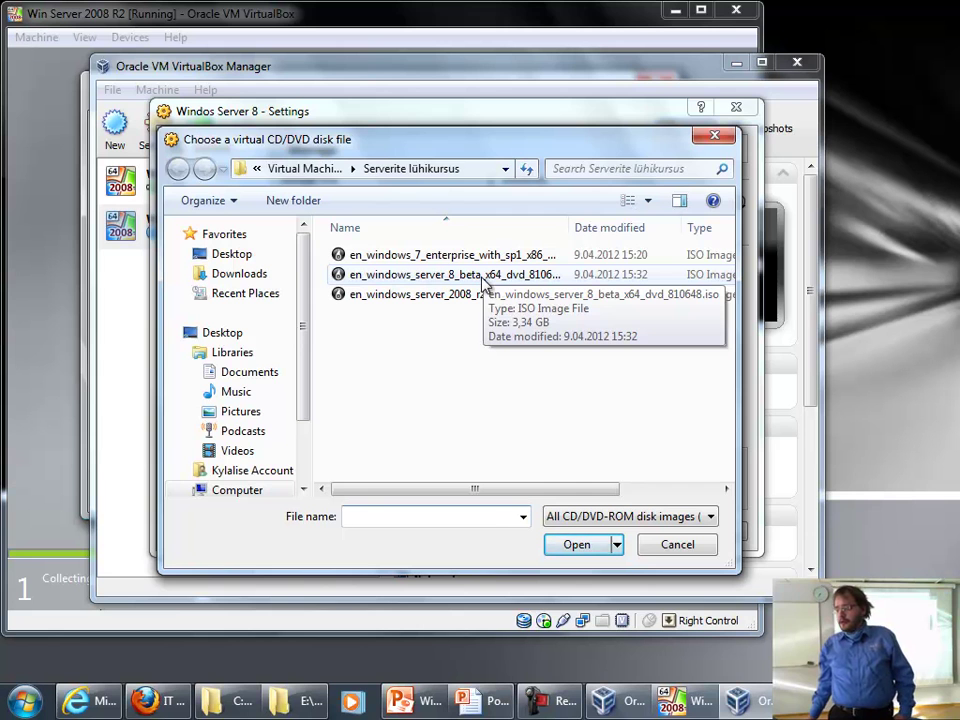
click(484, 284)
double_click(484, 284)
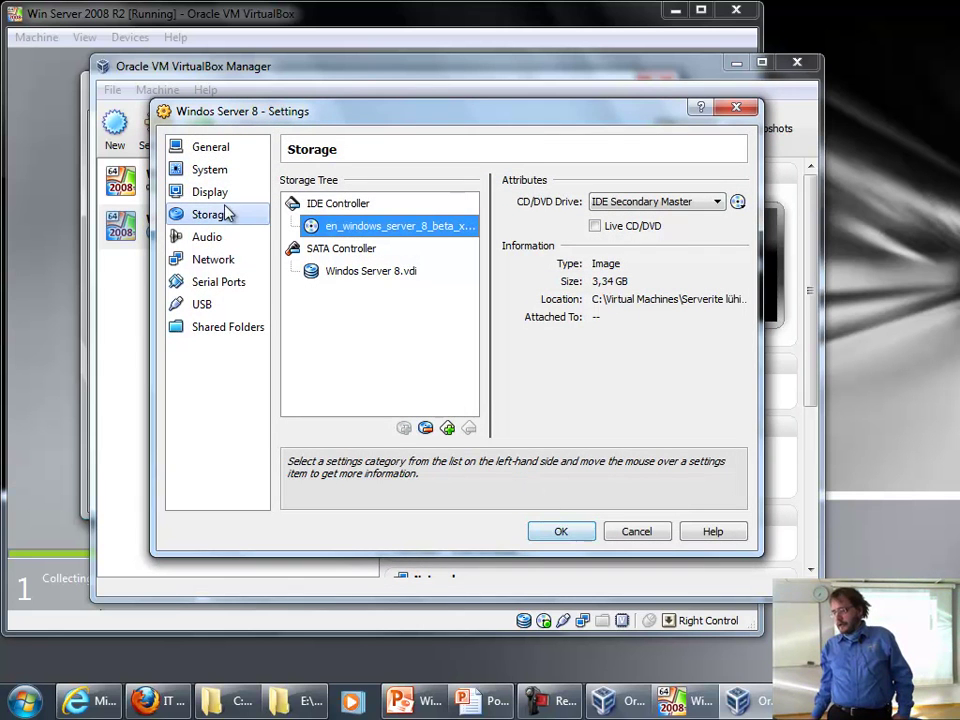
- Attach network Adapter 1 of Windos Server 8 to the Internal Network intnet and save the settings
click(197, 261)
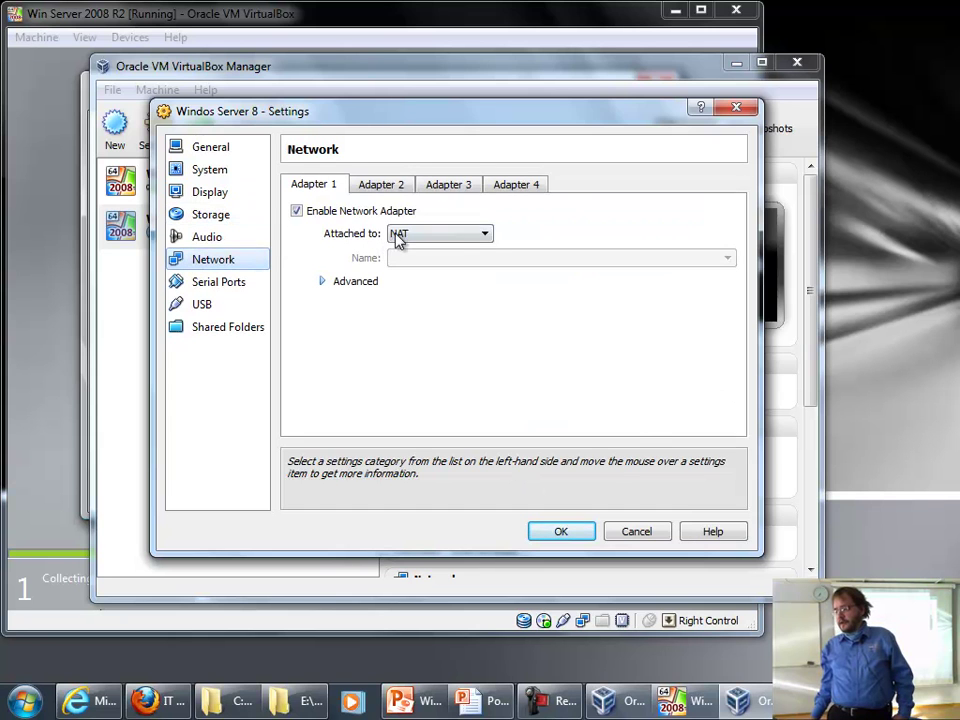
click(397, 236)
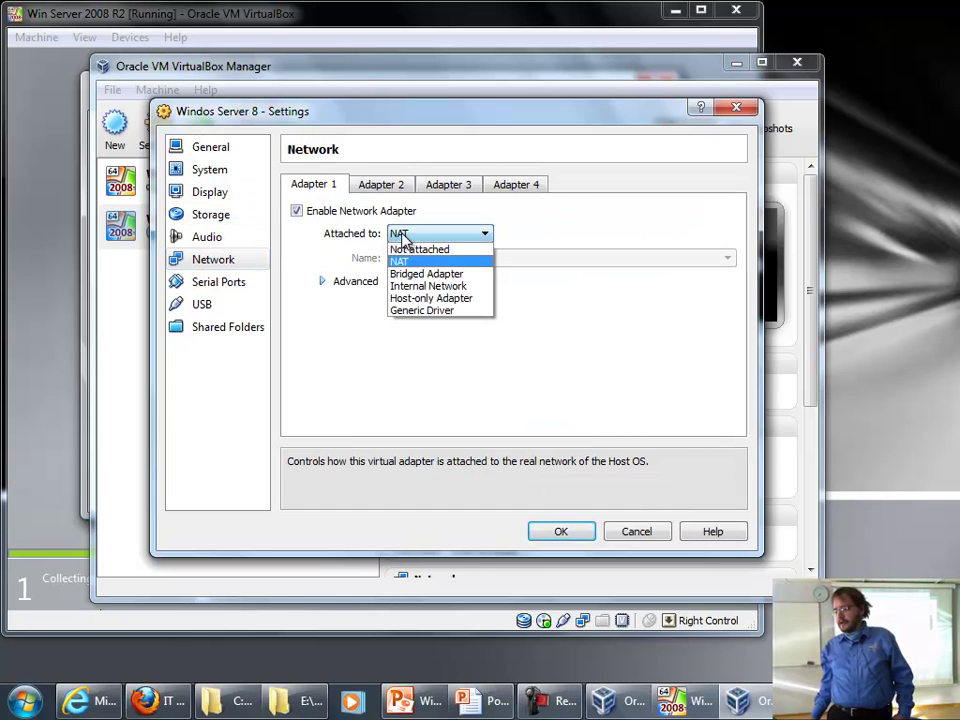
click(435, 286)
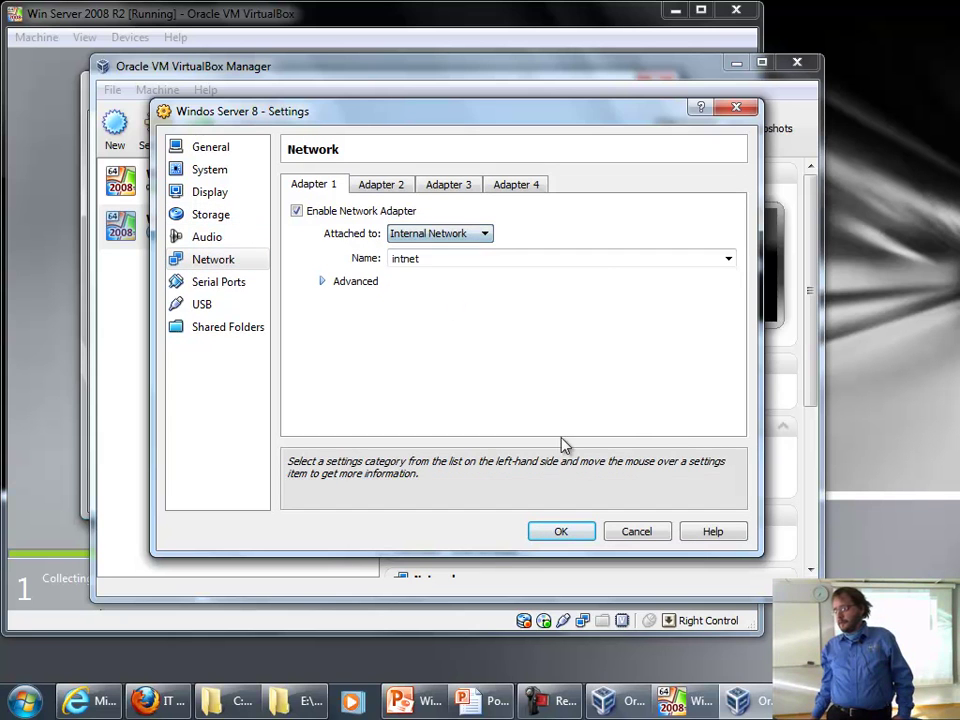
click(561, 533)
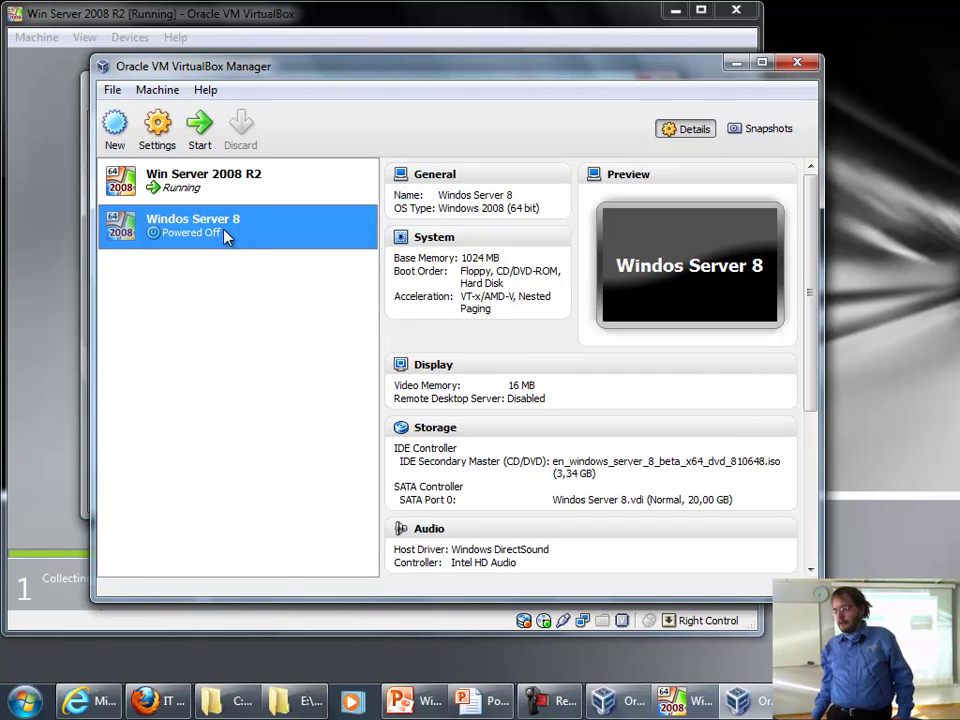
- Start the Windos Server 8 virtual machine and dismiss the keyboard capture and color mode notices
double_click(225, 236)
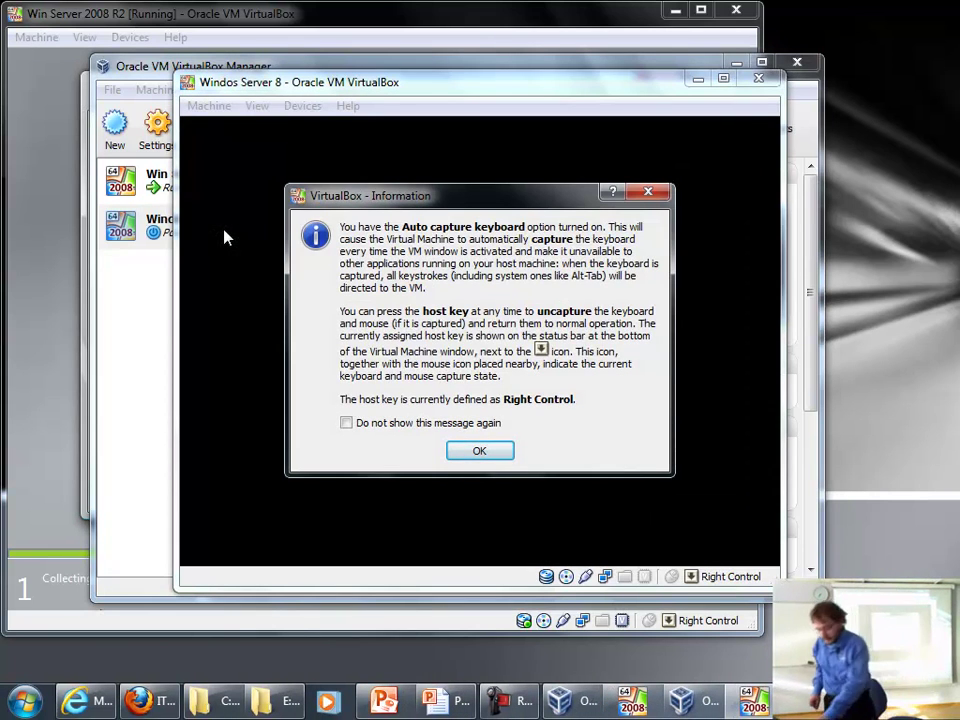
key(Return)
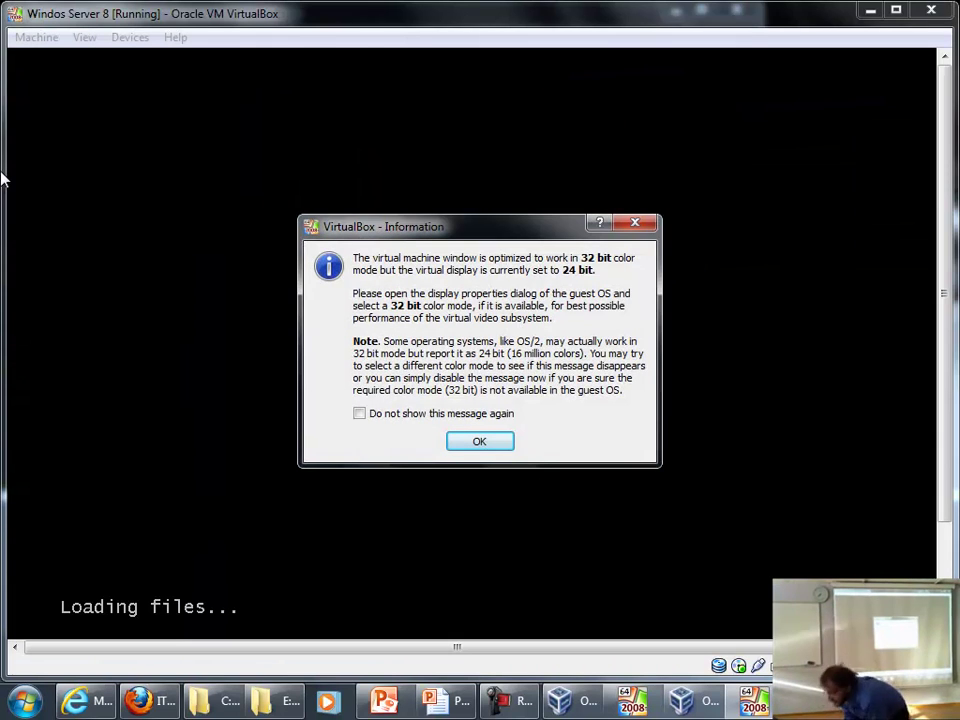
key(Return)
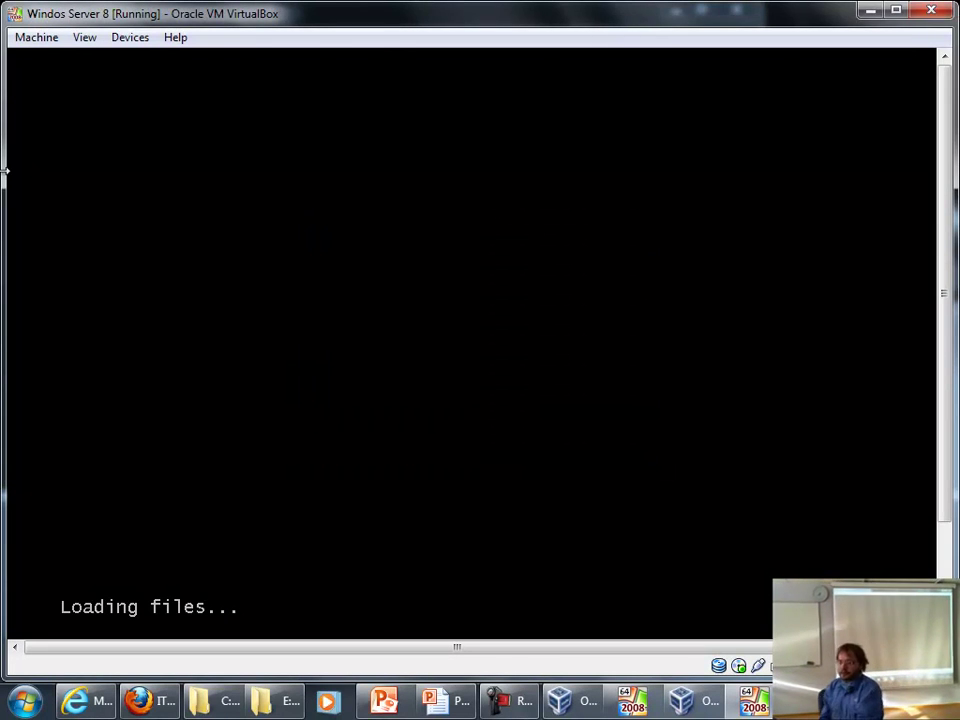
- Switch to Paint by searching for it on the host computer and opening it
click(22, 708)
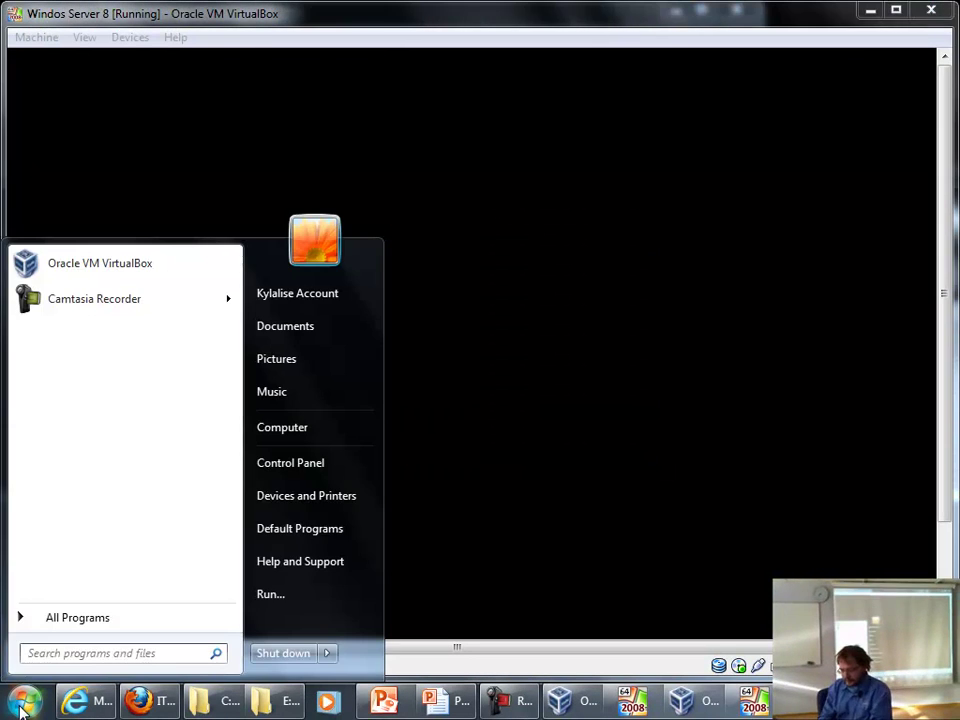
text(pain)
key(Escape)
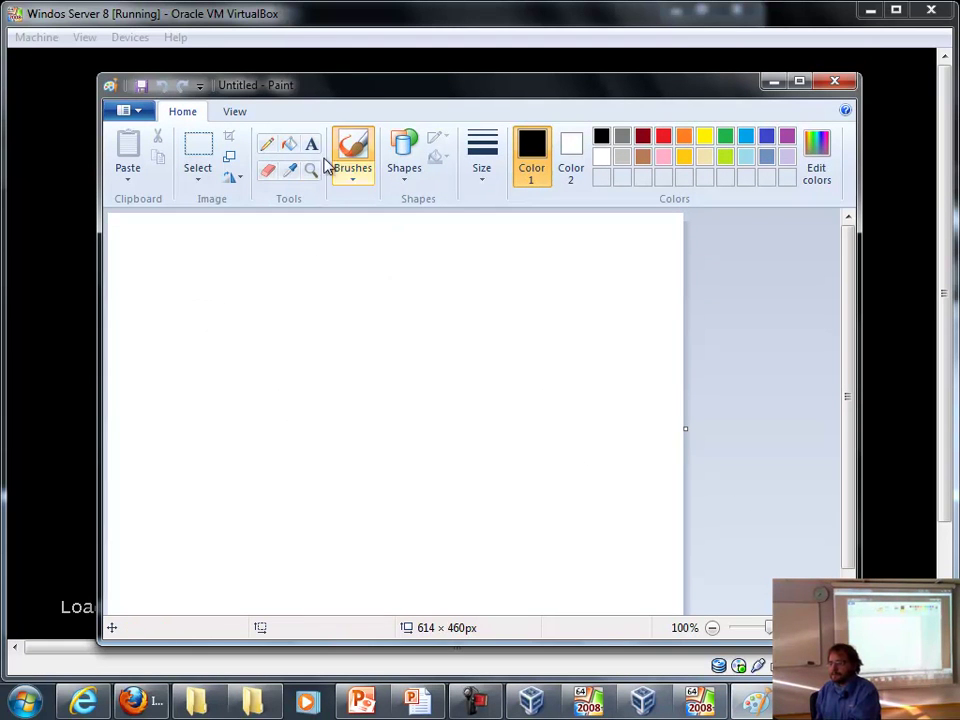
- Sketch a network diagram with the Pencil: a partial cloud labelled Internet, a server box with connecting lines, and a large cloud beyond it
click(266, 145)
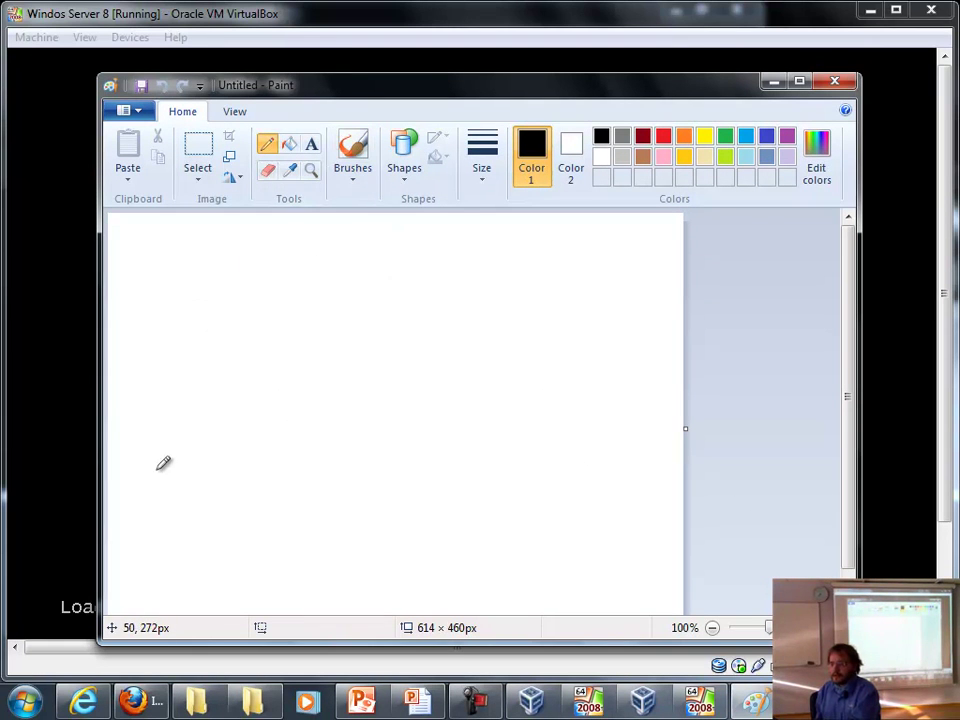
mouse_move(147, 362)
mouse_down()
mouse_move(180, 372)
mouse_move(203, 445)
mouse_move(115, 521)
mouse_up()
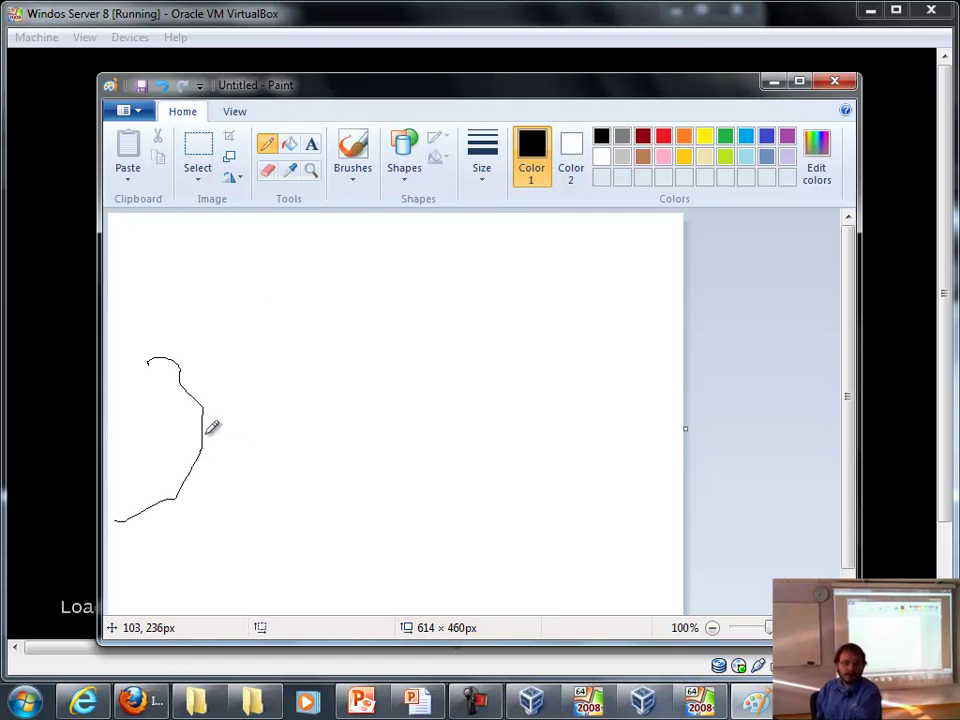
mouse_move(205, 434)
mouse_down()
mouse_move(262, 434)
mouse_move(263, 462)
mouse_move(302, 463)
mouse_move(308, 397)
mouse_move(267, 410)
mouse_up()
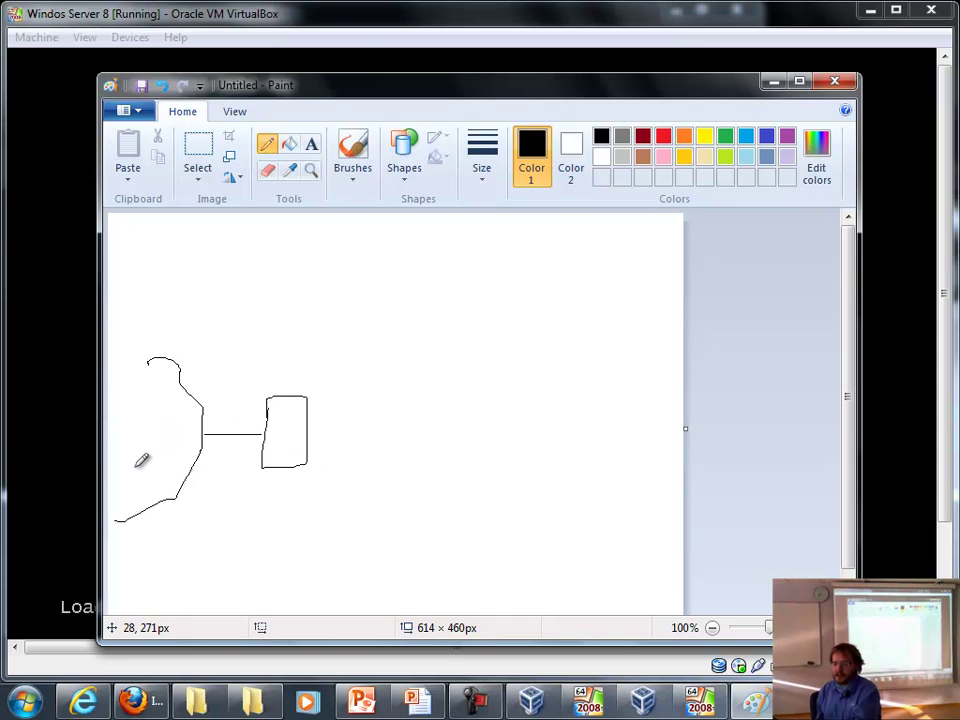
mouse_move(146, 468)
mouse_down()
mouse_move(158, 470)
mouse_move(163, 445)
mouse_move(141, 462)
mouse_move(176, 428)
mouse_up()
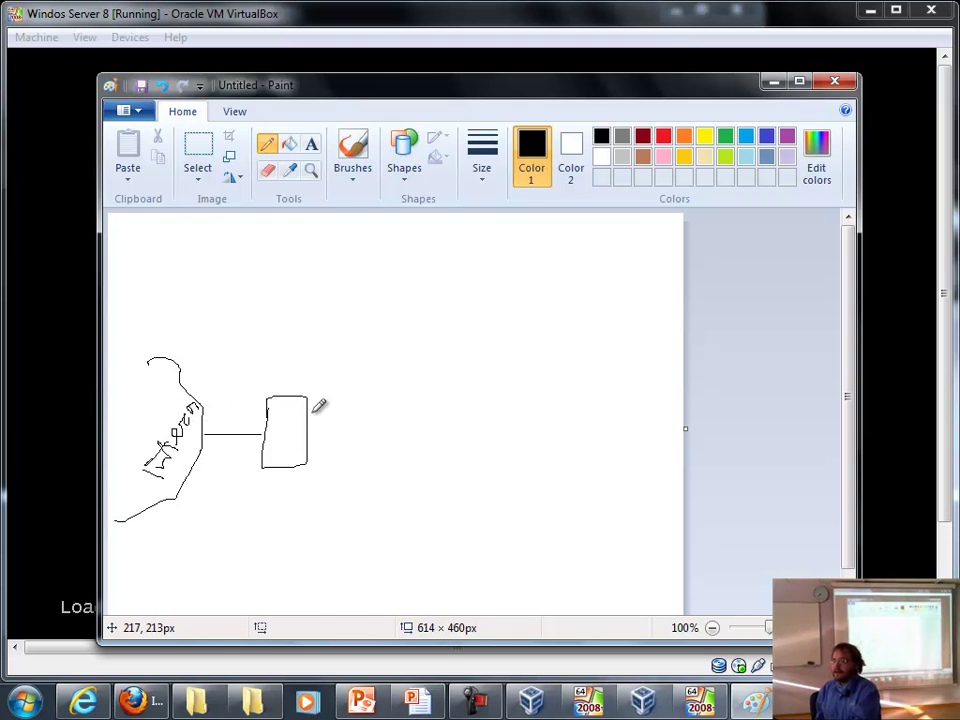
mouse_move(309, 433)
mouse_down()
mouse_move(334, 433)
mouse_move(414, 381)
mouse_move(543, 505)
mouse_move(455, 531)
mouse_move(360, 478)
mouse_move(350, 432)
mouse_up()
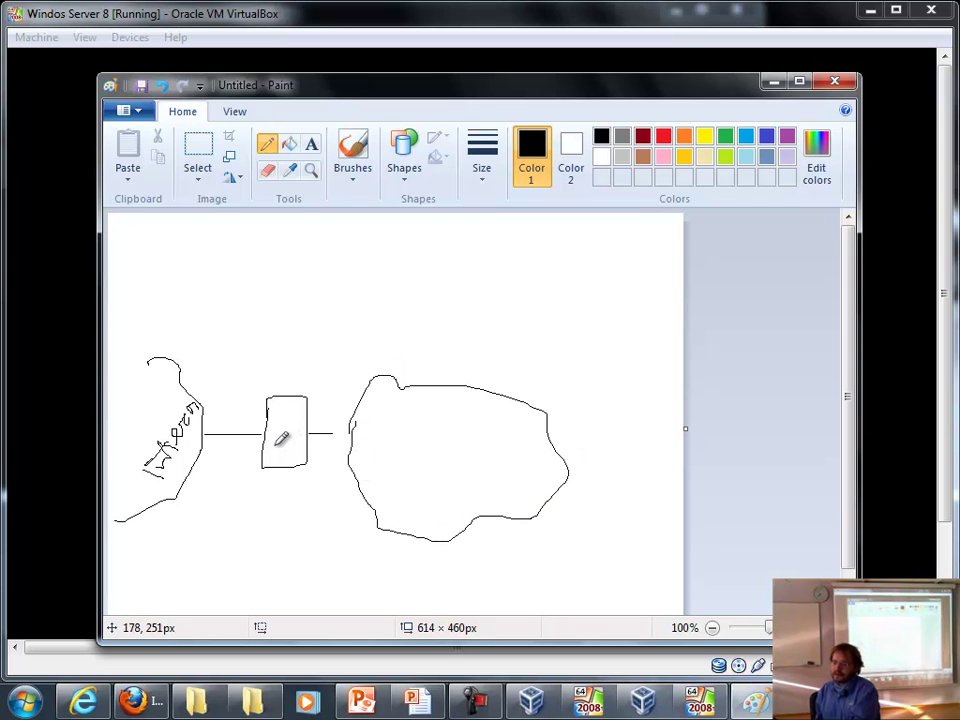
- Add the text label "2008 R2" above the server box between the two clouds
click(311, 143)
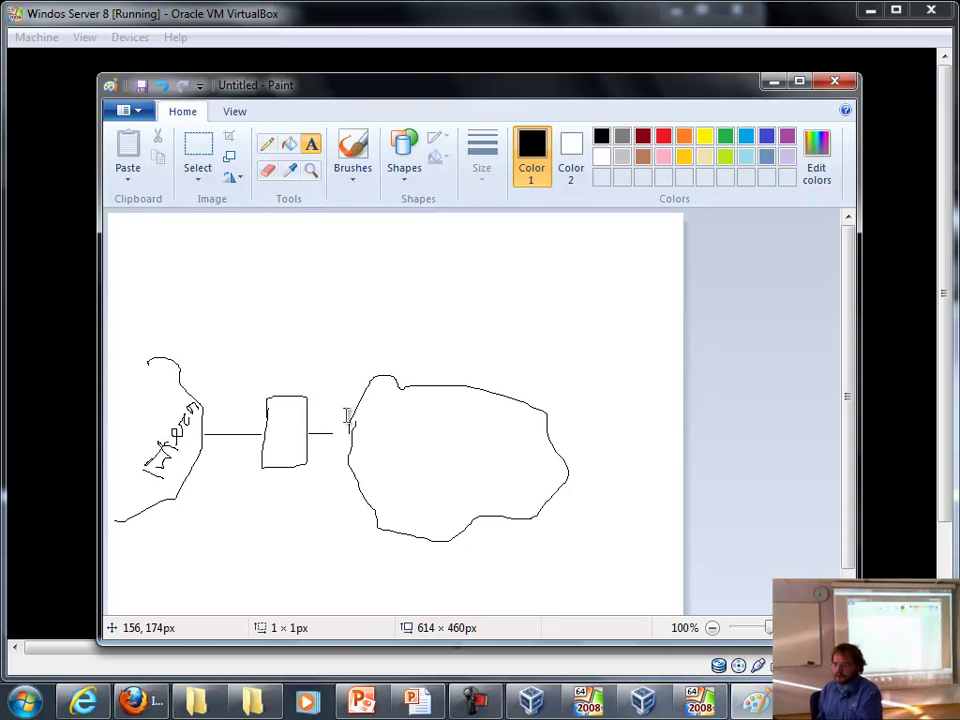
click(253, 366)
text(2008 R2)
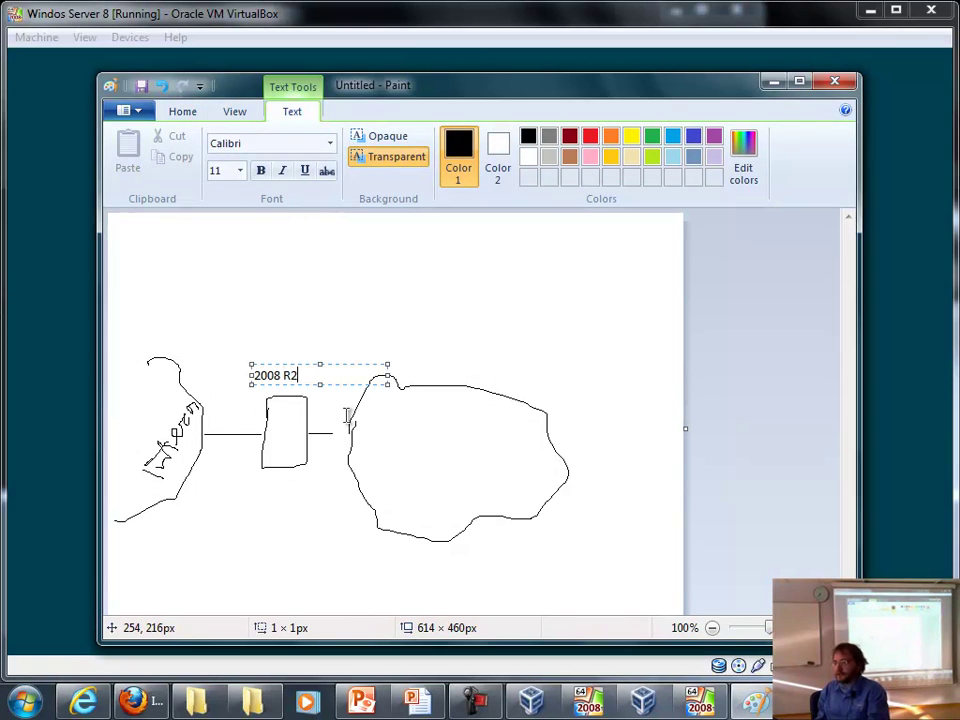
click(372, 336)
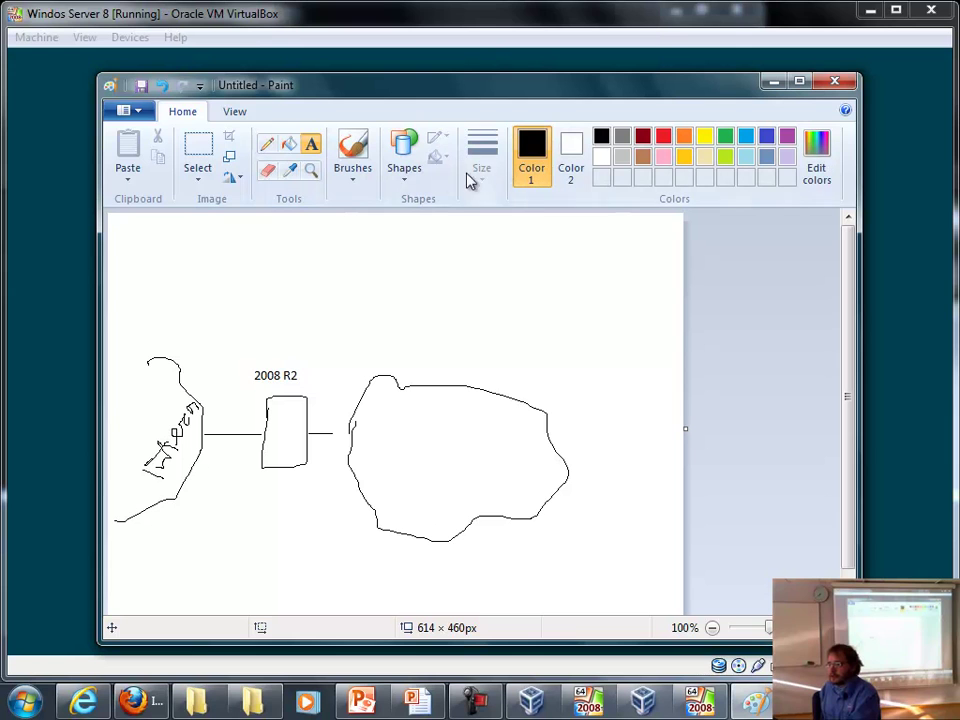
- Draw a rectangle above the large cloud, link it with a pencil line, and draw a second link line at the cloud's upper right
click(404, 155)
click(394, 219)
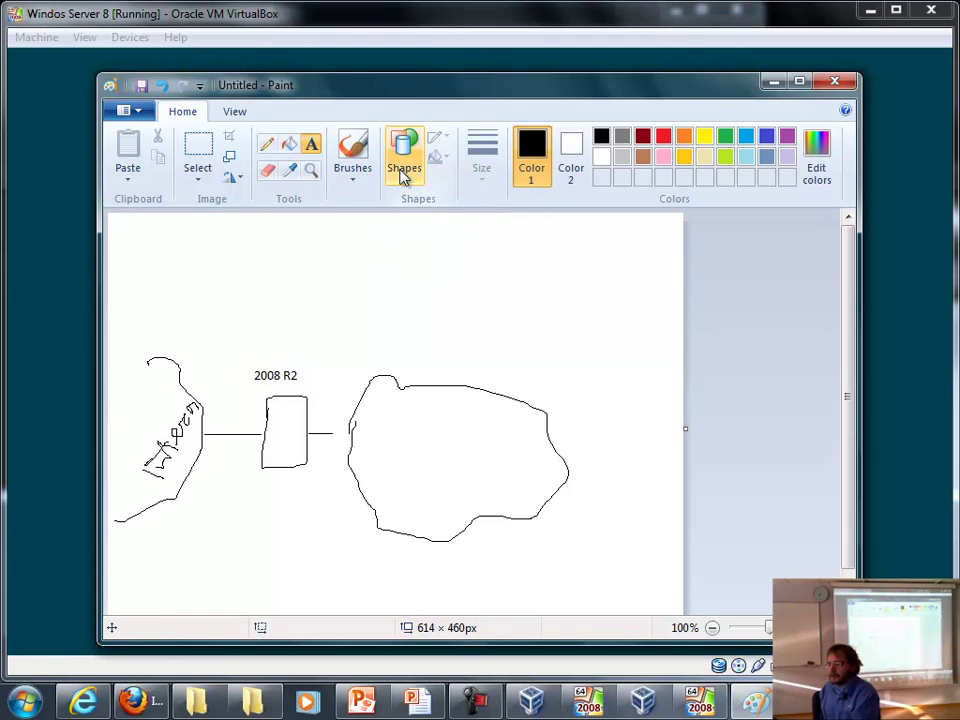
click(403, 172)
click(452, 197)
mouse_move(345, 272)
mouse_down()
mouse_move(368, 355)
mouse_move(418, 360)
mouse_move(400, 387)
mouse_up()
click(267, 144)
drag(490, 420, 505, 386)
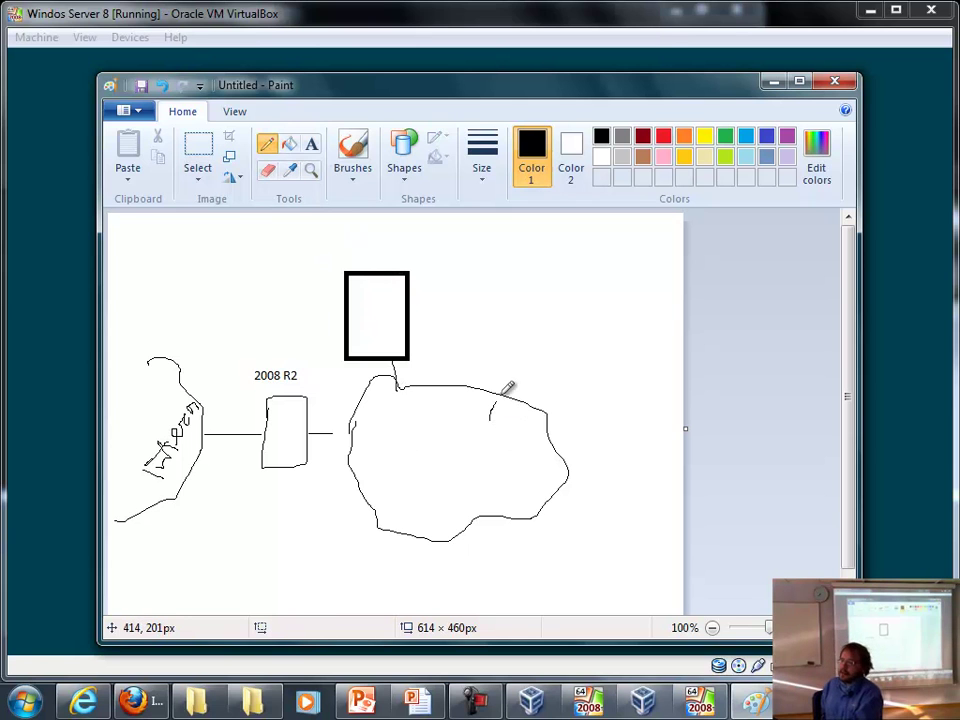
- Draw a second rectangle of about 58 × 88 px at the end of the free link line above the large cloud
click(418, 161)
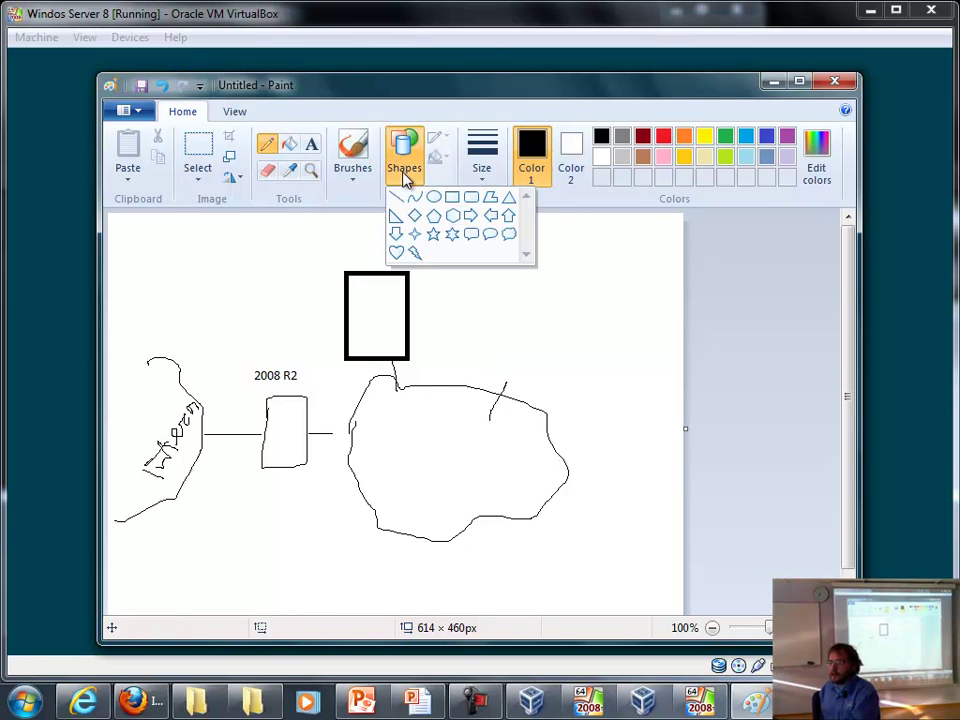
click(450, 197)
mouse_move(491, 297)
mouse_down()
mouse_move(510, 380)
mouse_move(548, 384)
mouse_up()
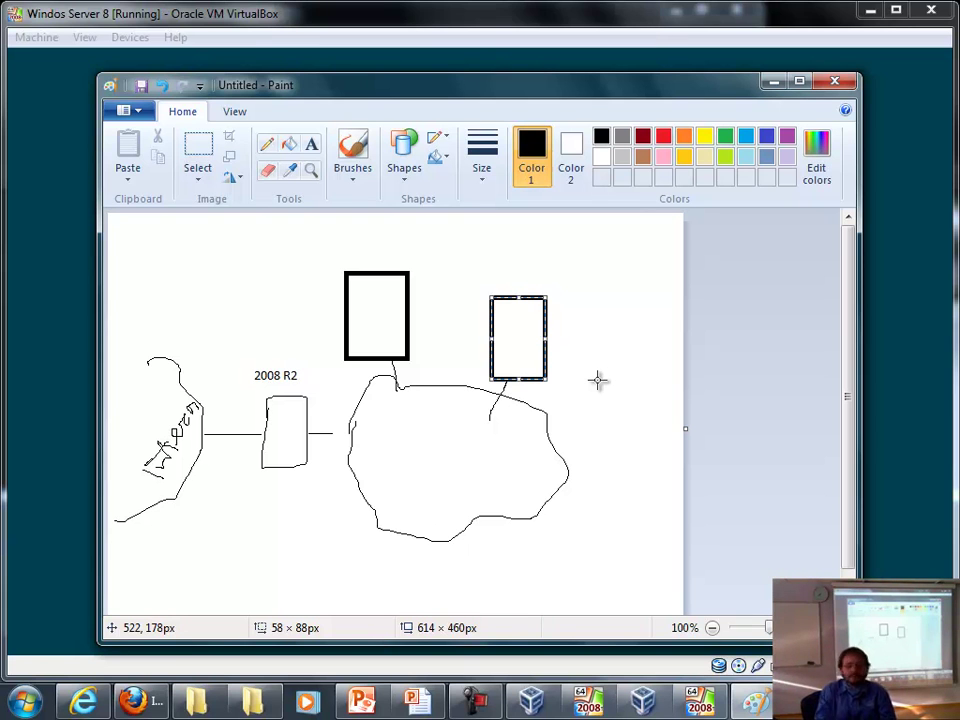
- Add the text label "sisevõrk" inside the large cloud
click(311, 143)
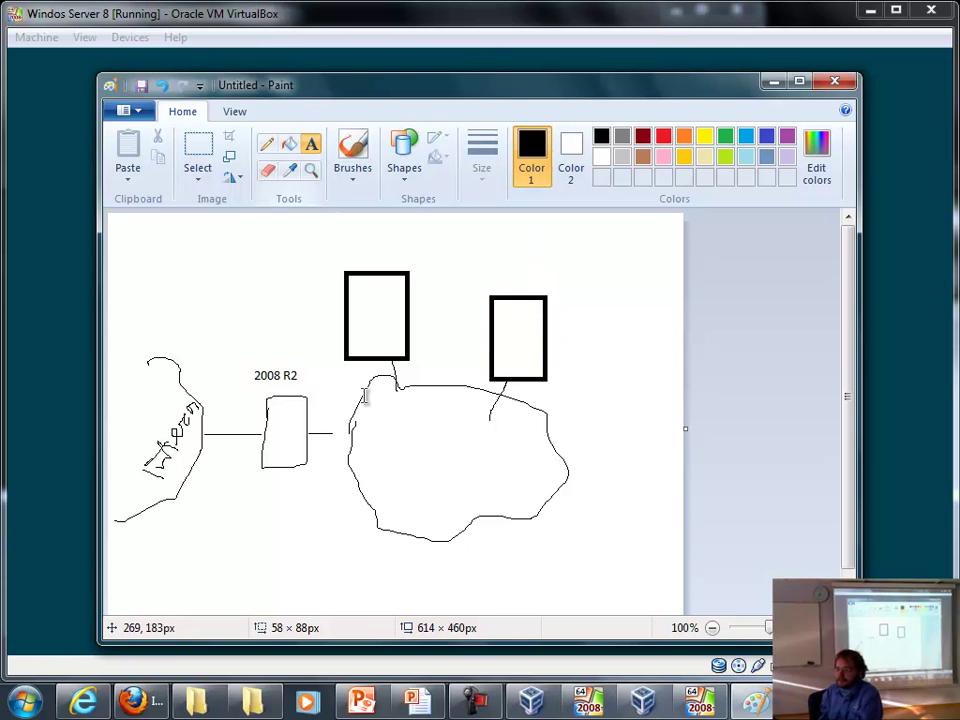
click(400, 452)
text(ise v)
key(BackSpace)
key(BackSpace)
text(vörk)
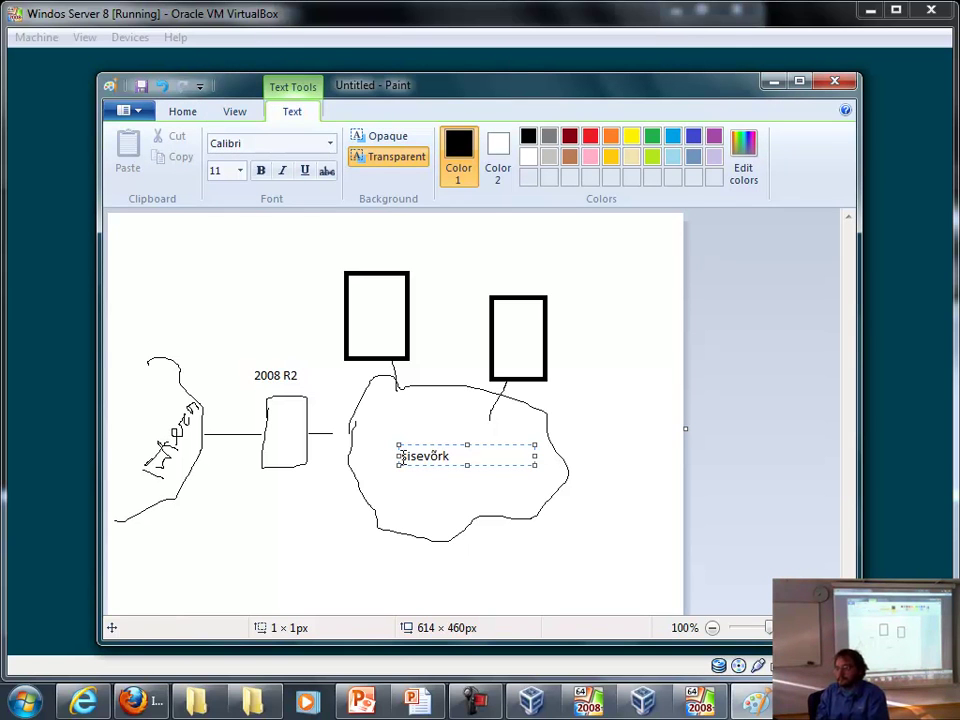
- Try the text label "Internet" in place of "sisevõrk" inside the large cloud
key(Escape)
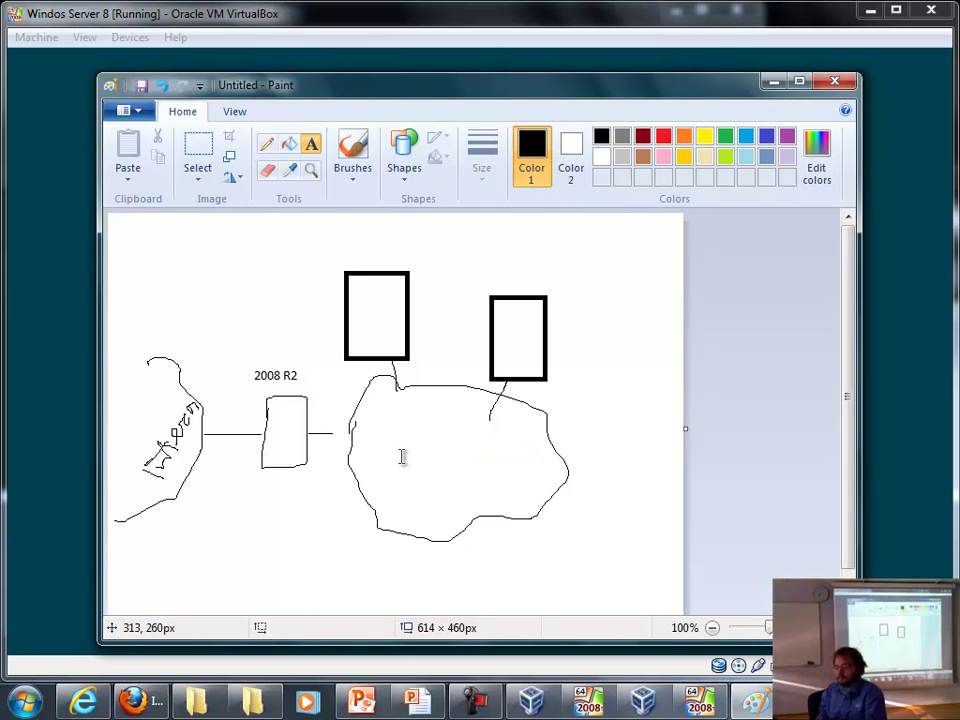
click(402, 457)
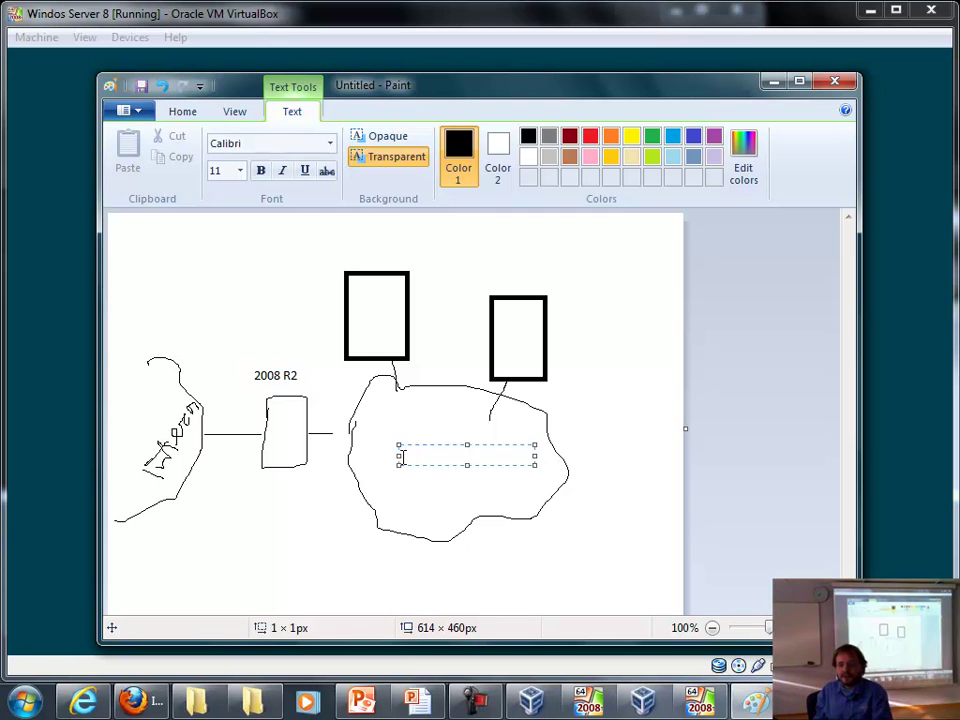
text(In)
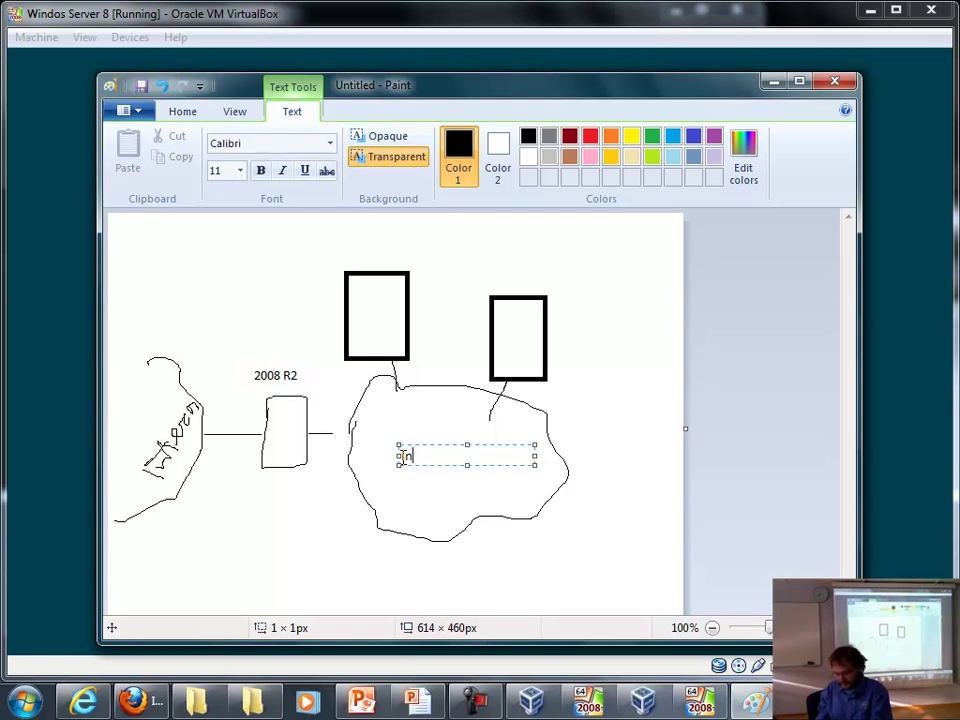
text(ternet)
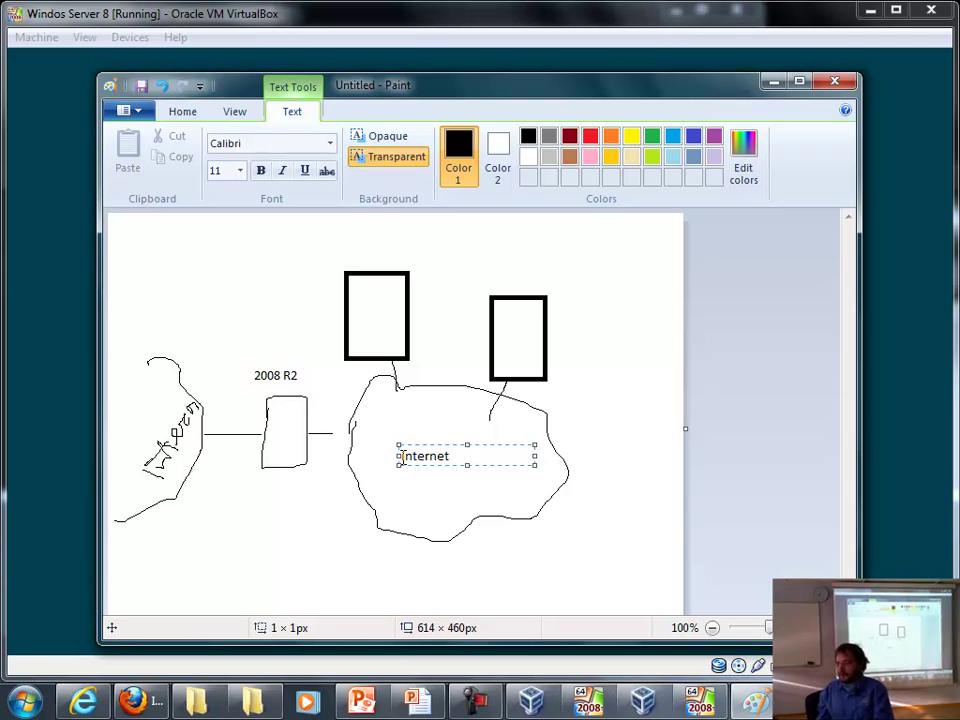
key(BackSpace)
key(BackSpace)
key(BackSpace)
key(BackSpace)
key(BackSpace)
key(BackSpace)
key(BackSpace)
key(BackSpace)
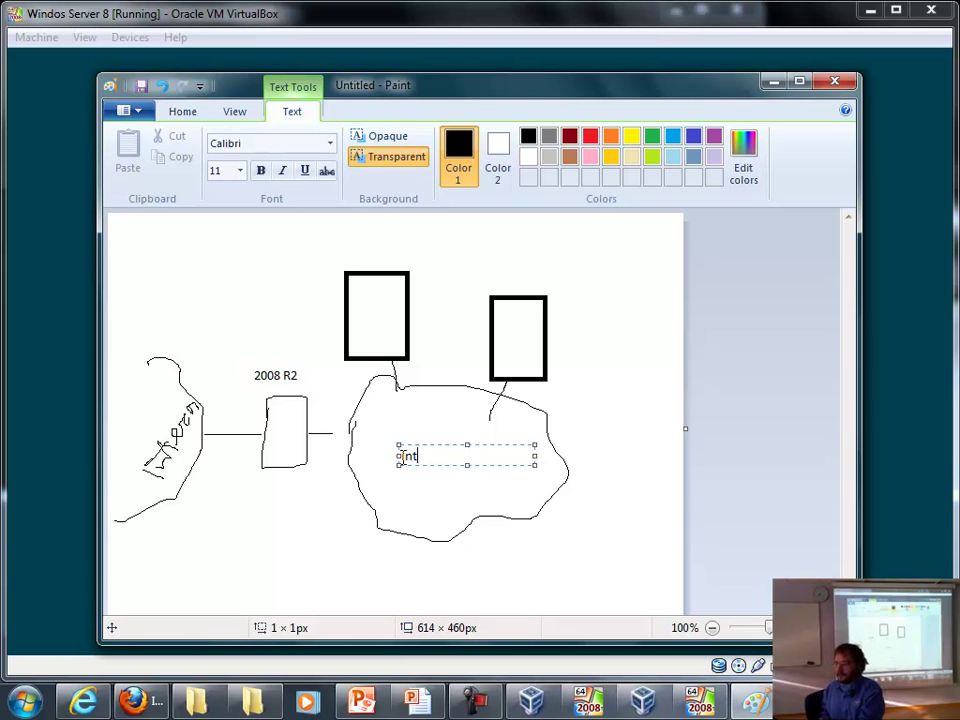
- Label the large cloud "sisevõrk" and finish the text
text(lisev)
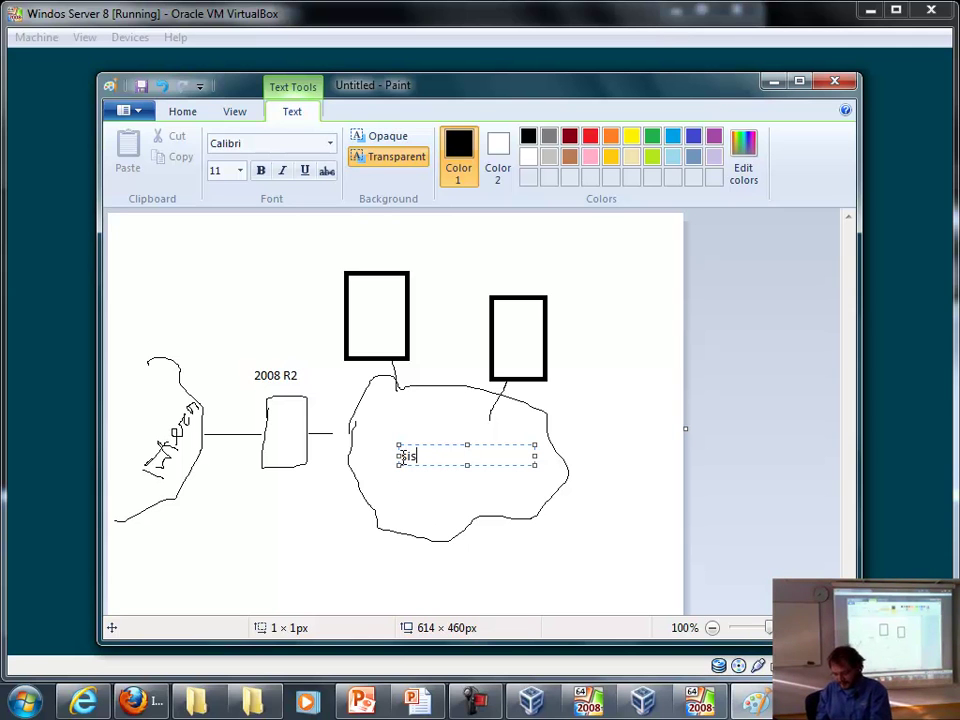
text(örk)
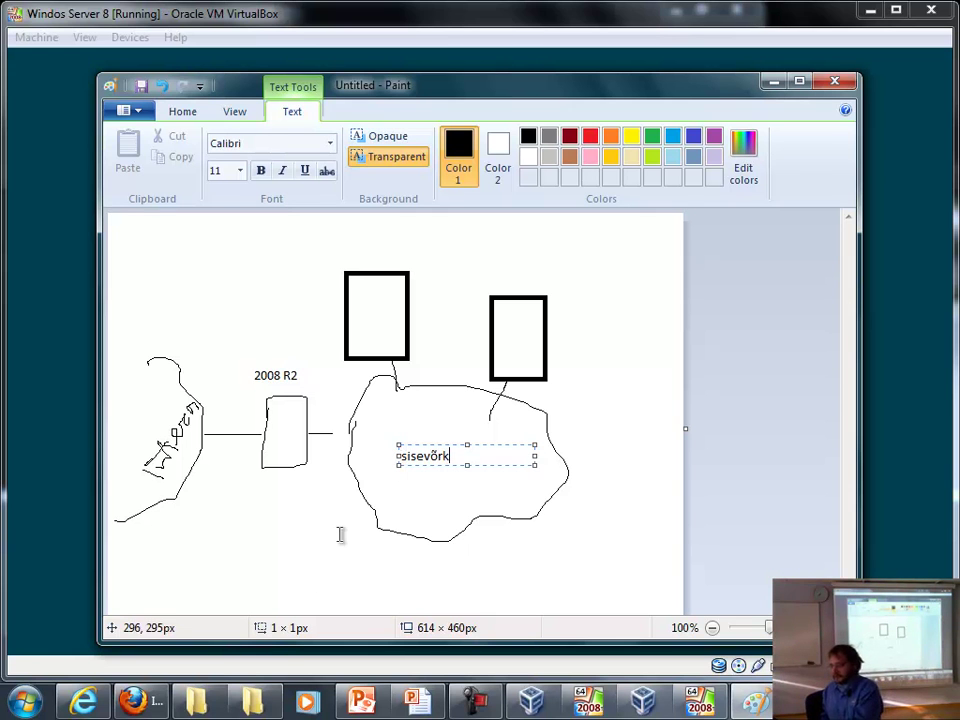
click(262, 271)
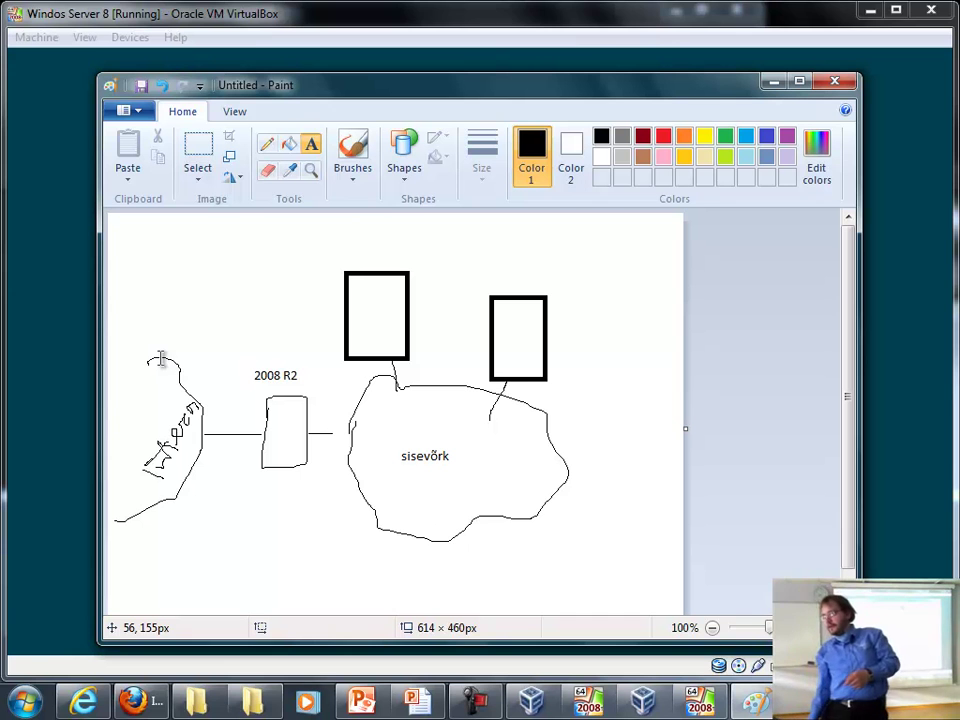
- Switch from Paint to the Windows Server 8 virtual machine, dismiss the mouse integration notice and capture the mouse
click(773, 80)
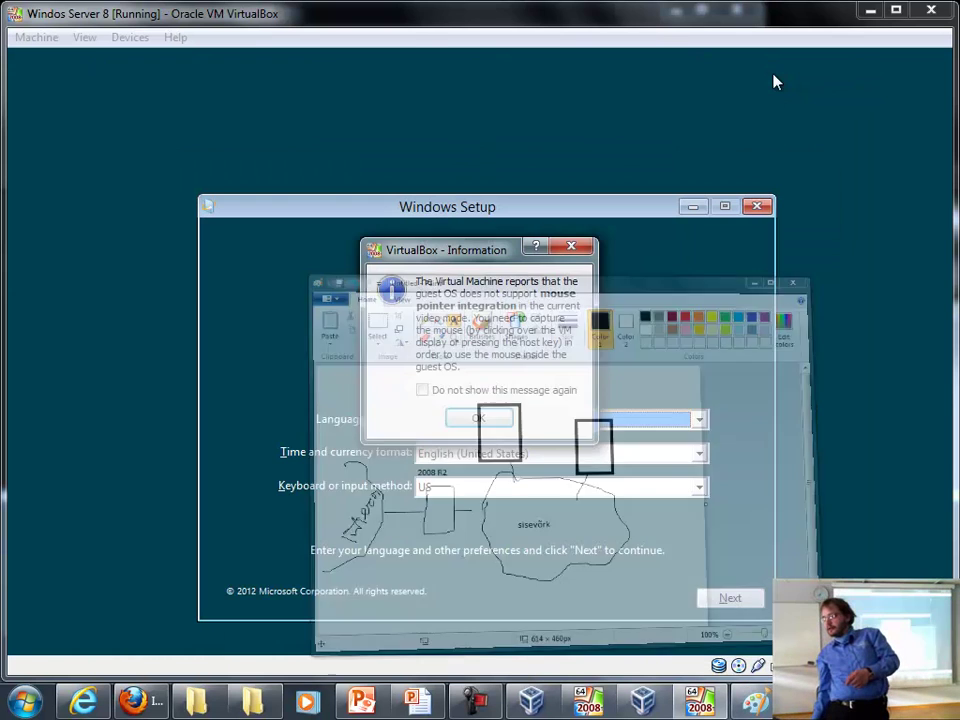
click(481, 418)
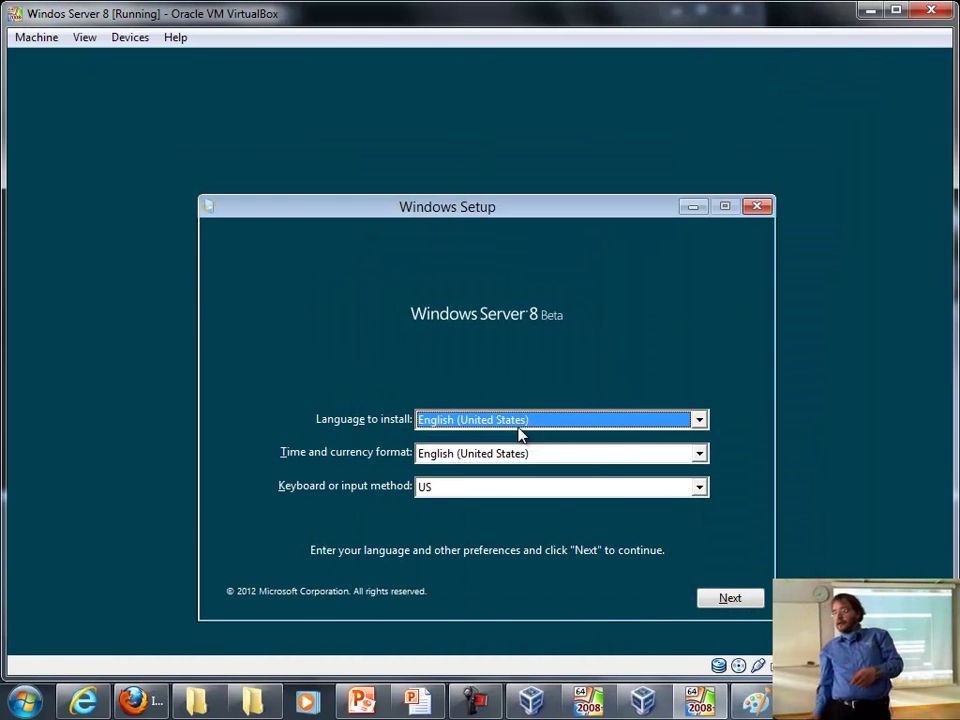
click(478, 461)
click(487, 466)
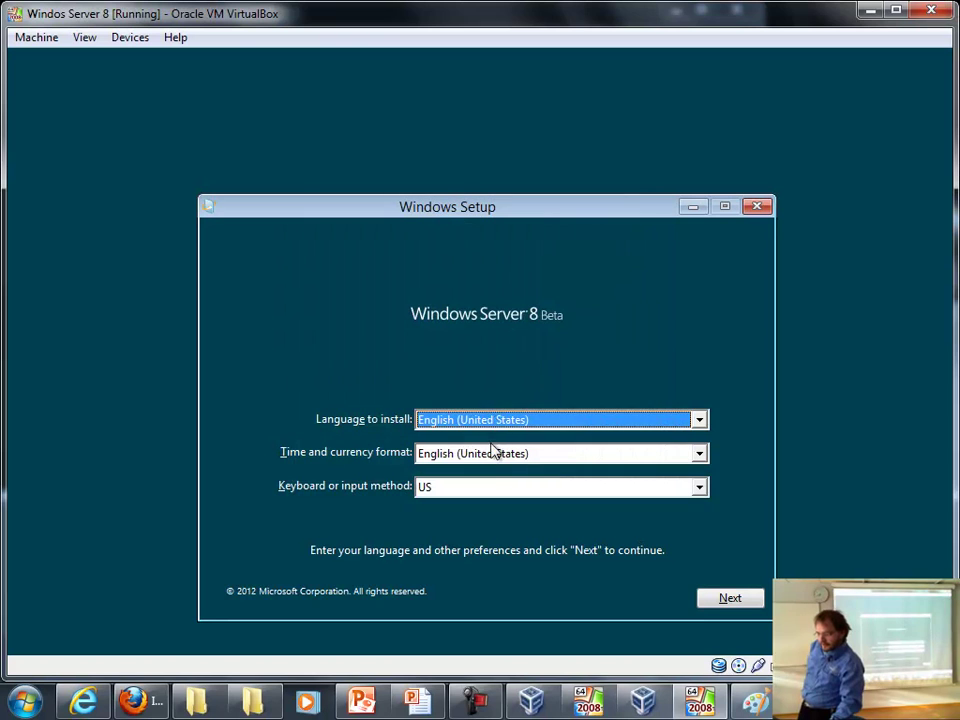
- Set the time and currency format to Estonian (Estonia) and start the Windows Server 8 Beta installation
click(493, 452)
click(465, 502)
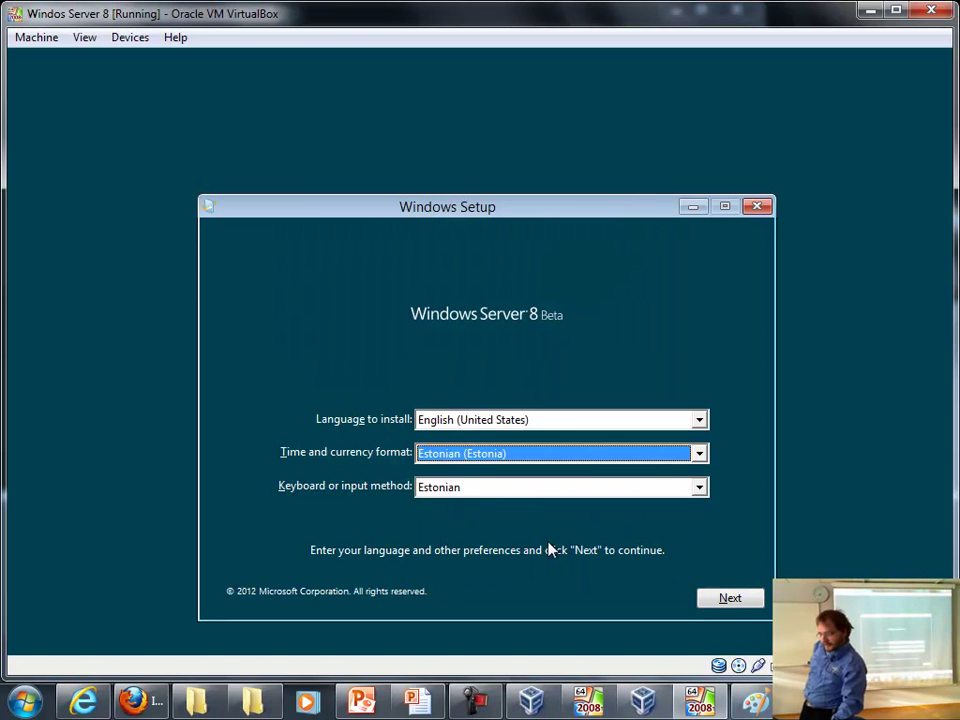
click(726, 600)
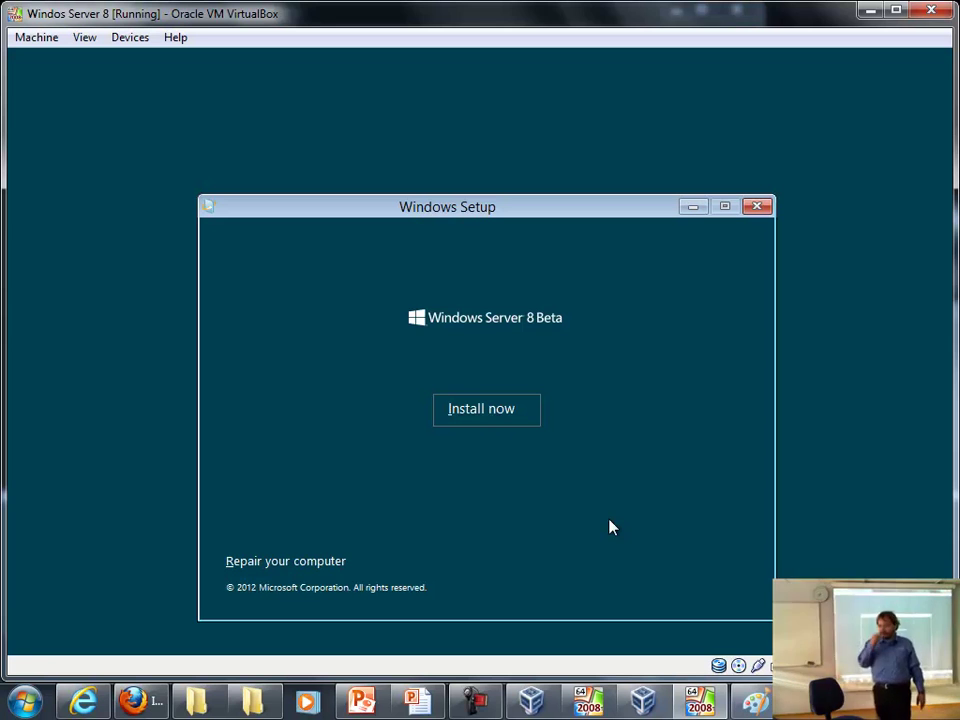
click(518, 412)
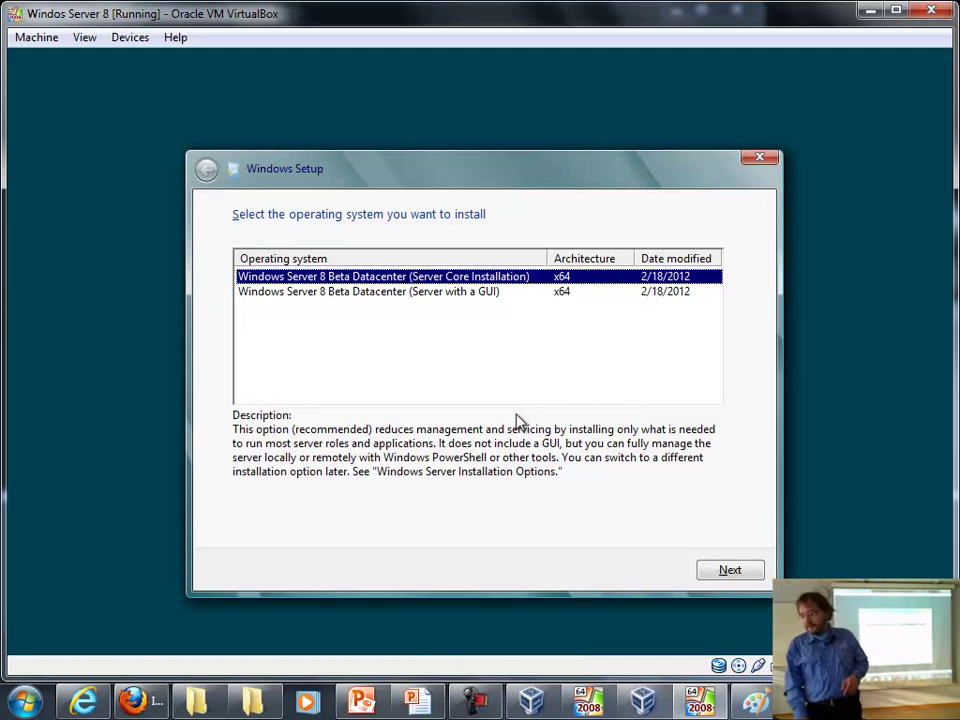
- Compare the edition descriptions and choose Windows Server 8 Beta Datacenter (Server with a GUI) for installation
key(Down)
key(Up)
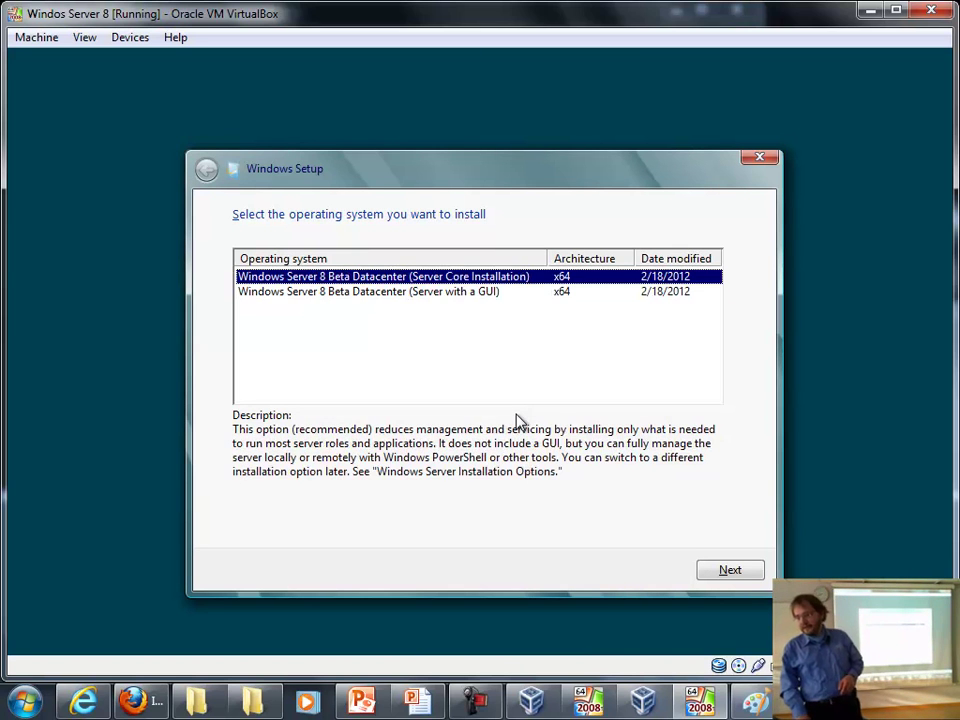
key(Down)
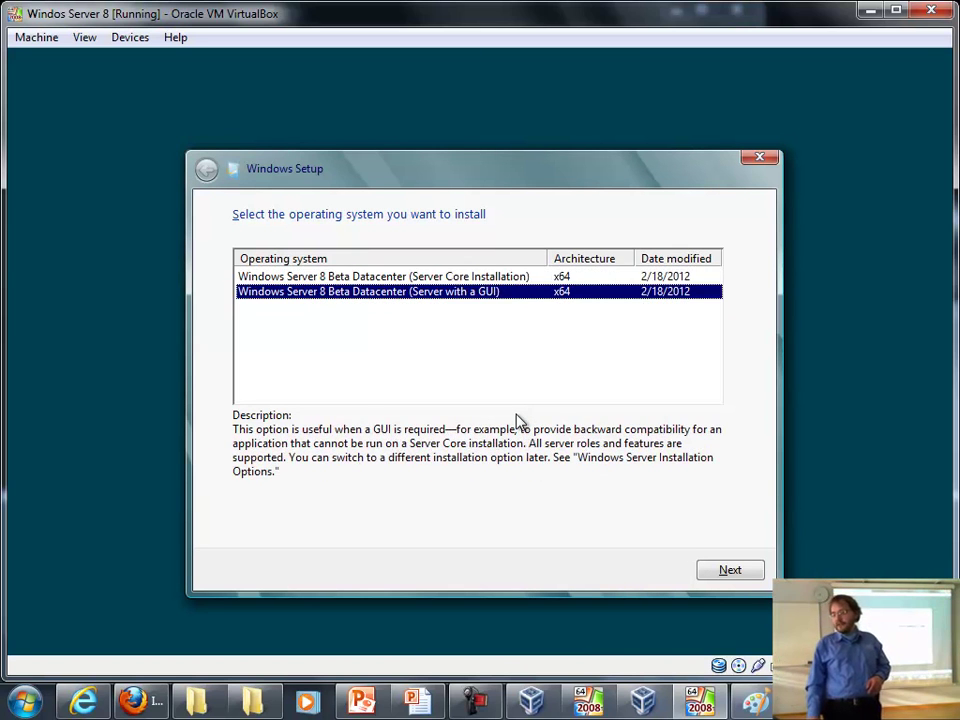
key(Up)
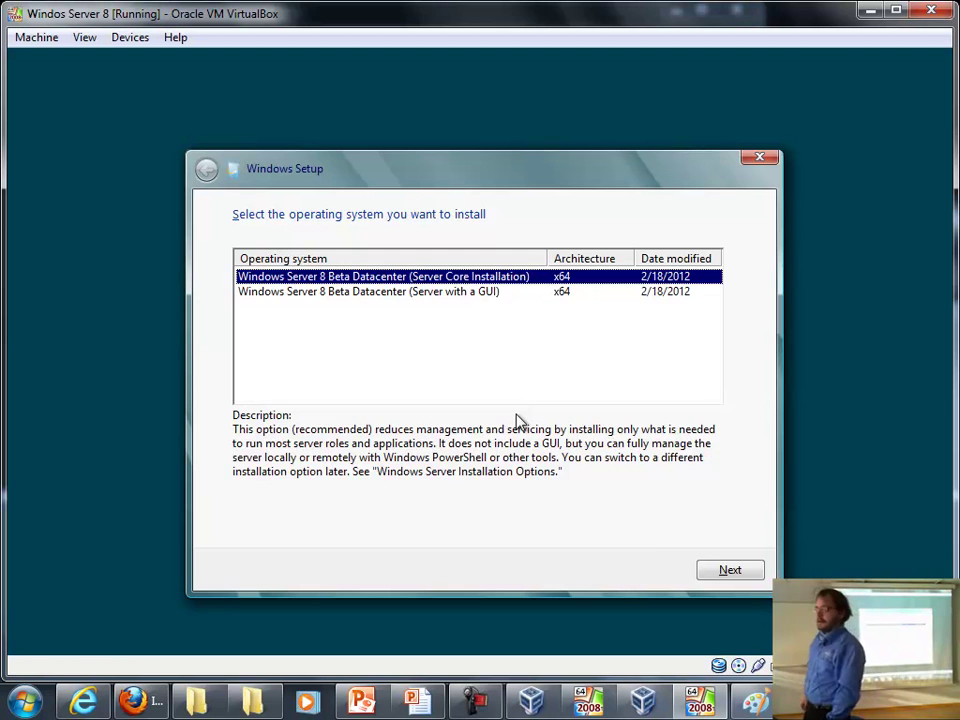
key(Down)
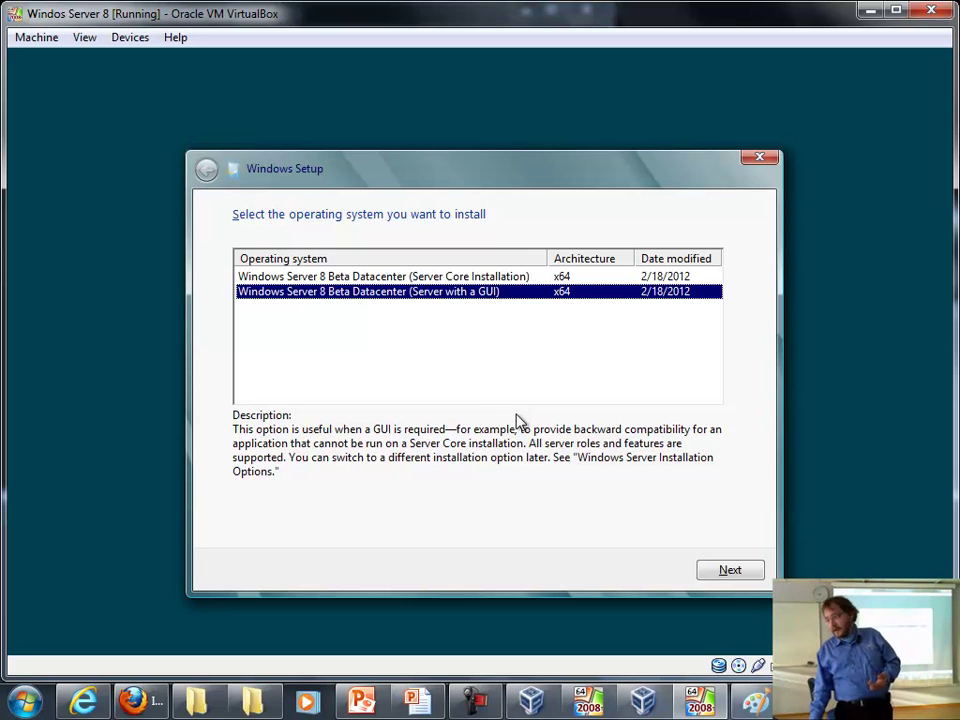
key(Return)
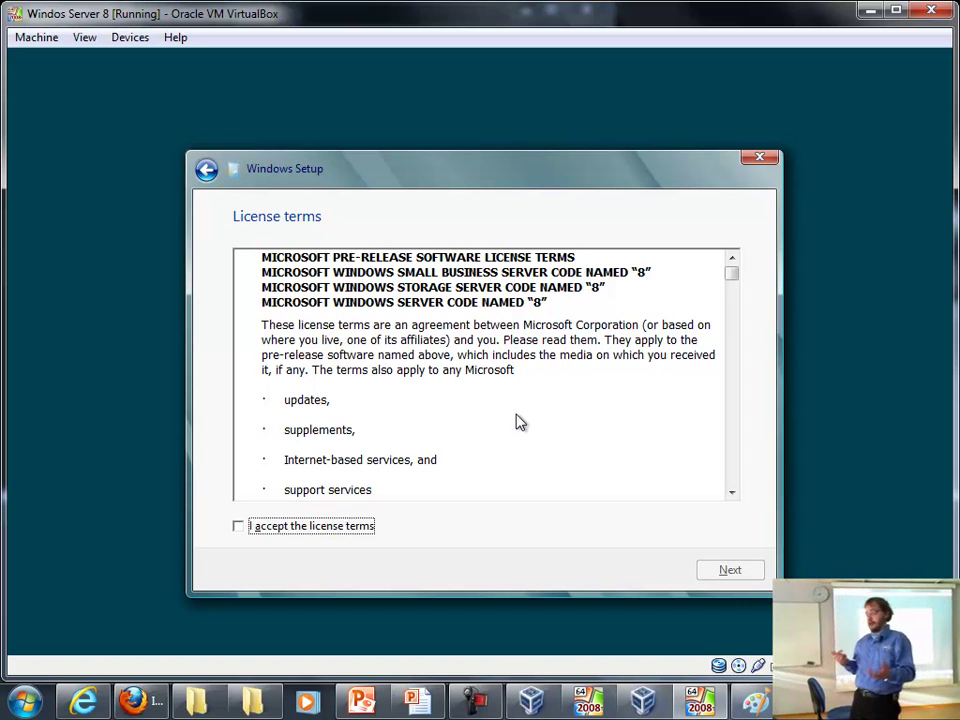
- Accept the license terms and choose the Custom: Install Windows only (advanced) installation type
key(space)
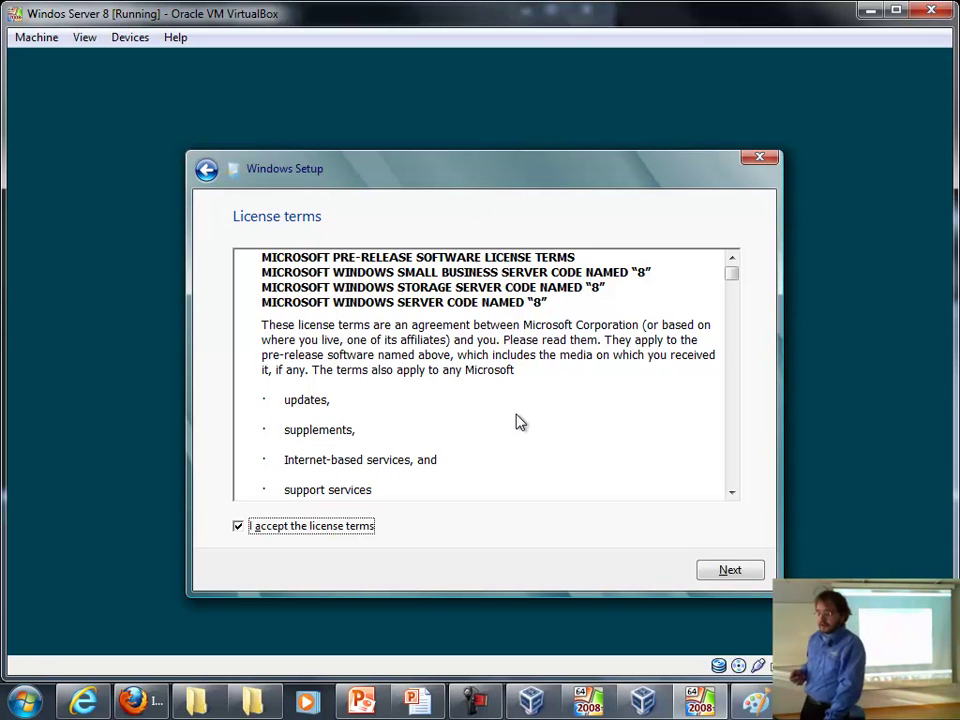
key(Return)
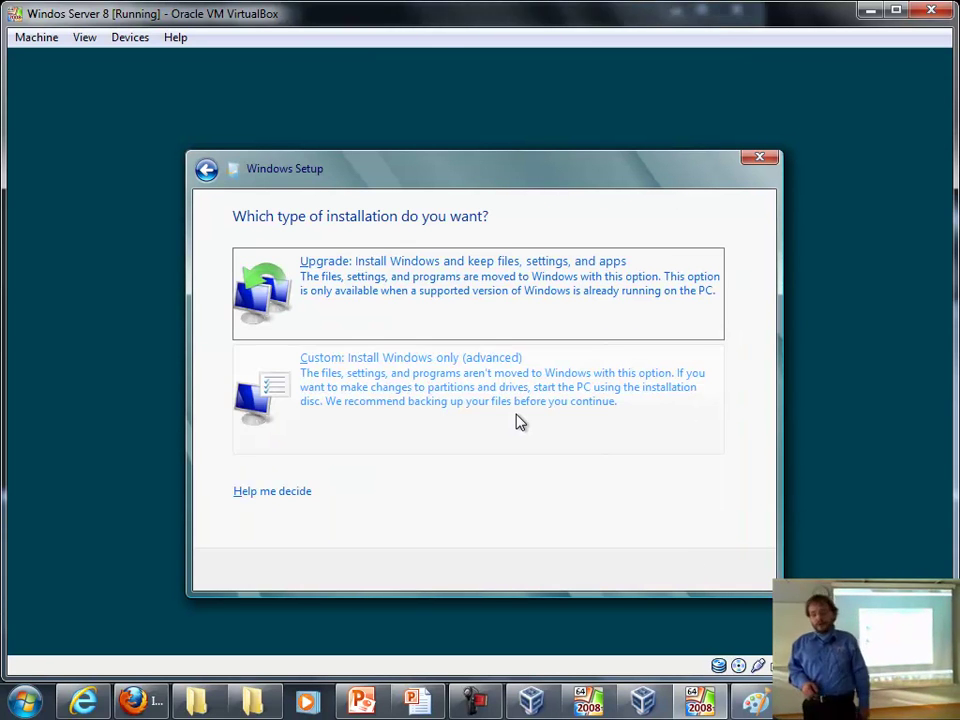
key(Tab)
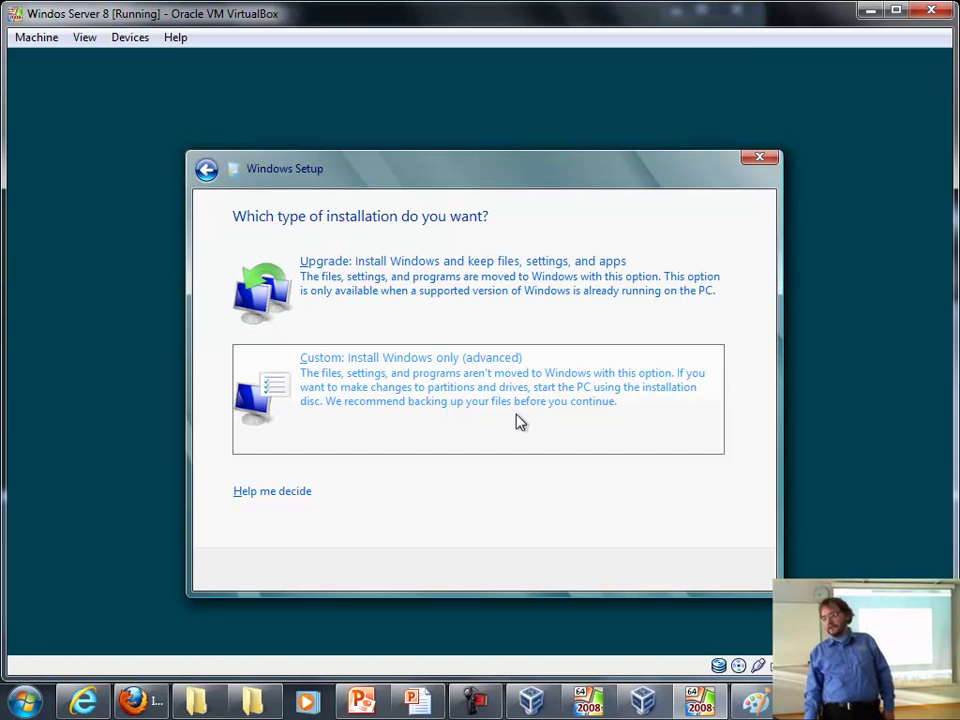
key(Return)
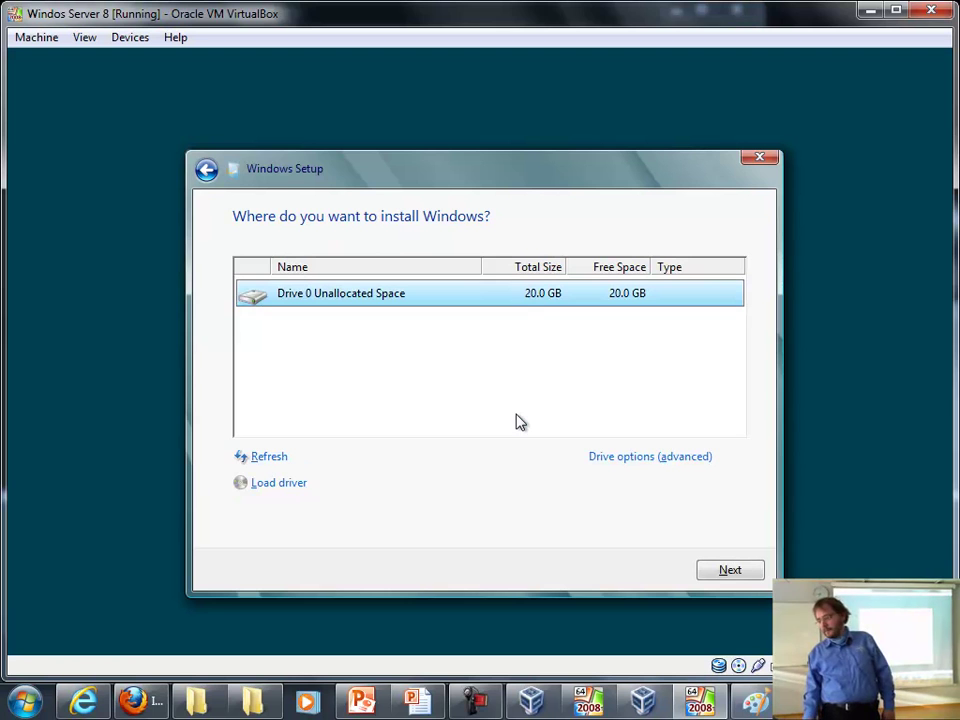
- Start installing Windows on Drive 0 Unallocated Space
key(Tab)
key(Tab)
key(Tab)
key(Tab)
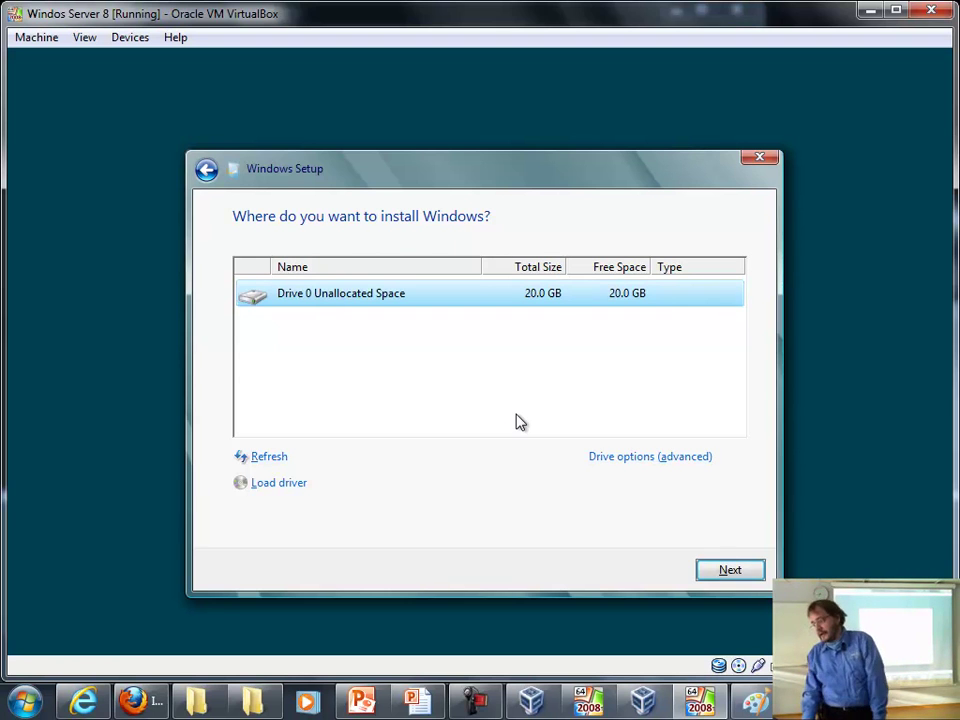
key(Return)
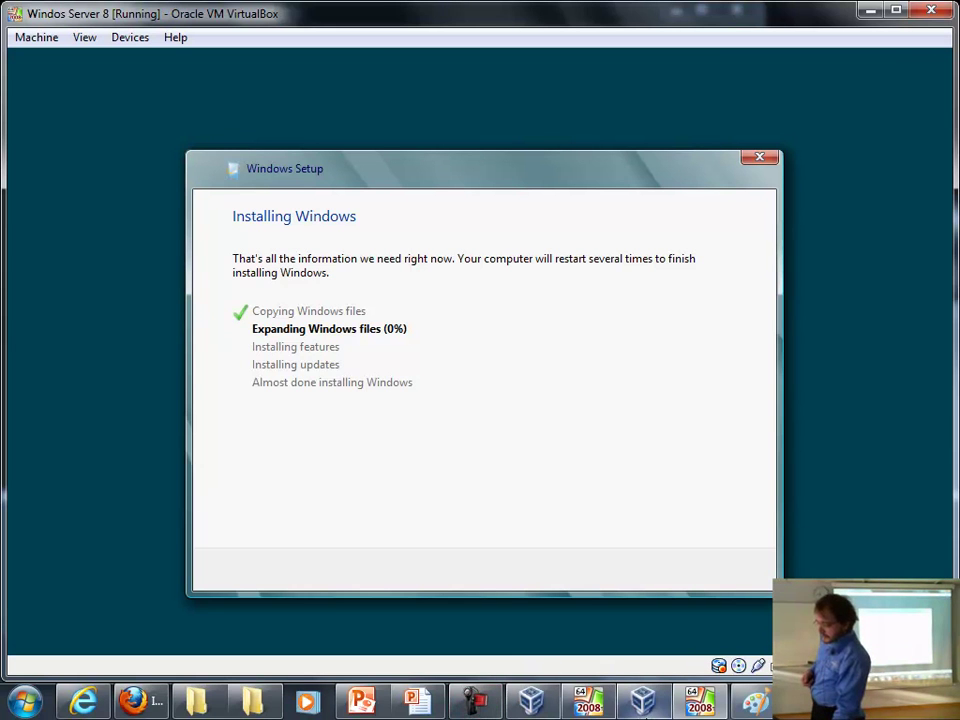
- Switch to Windows Server.pptx in PowerPoint, start the slide show from the beginning and advance to the second slide
drag(417, 700, 468, 467)
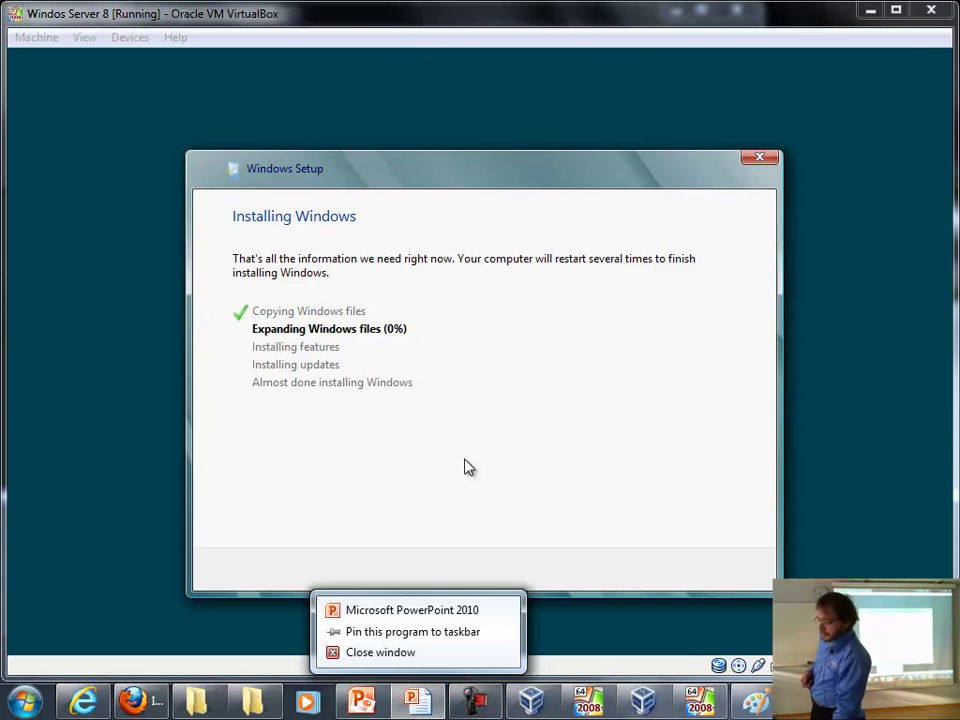
click(413, 617)
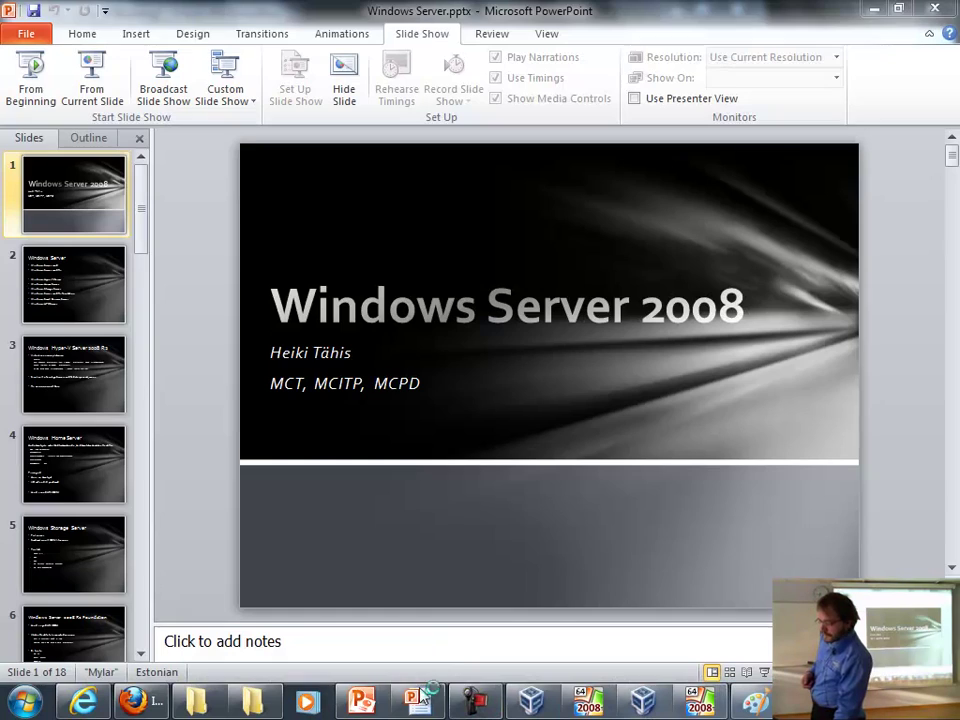
key(F5)
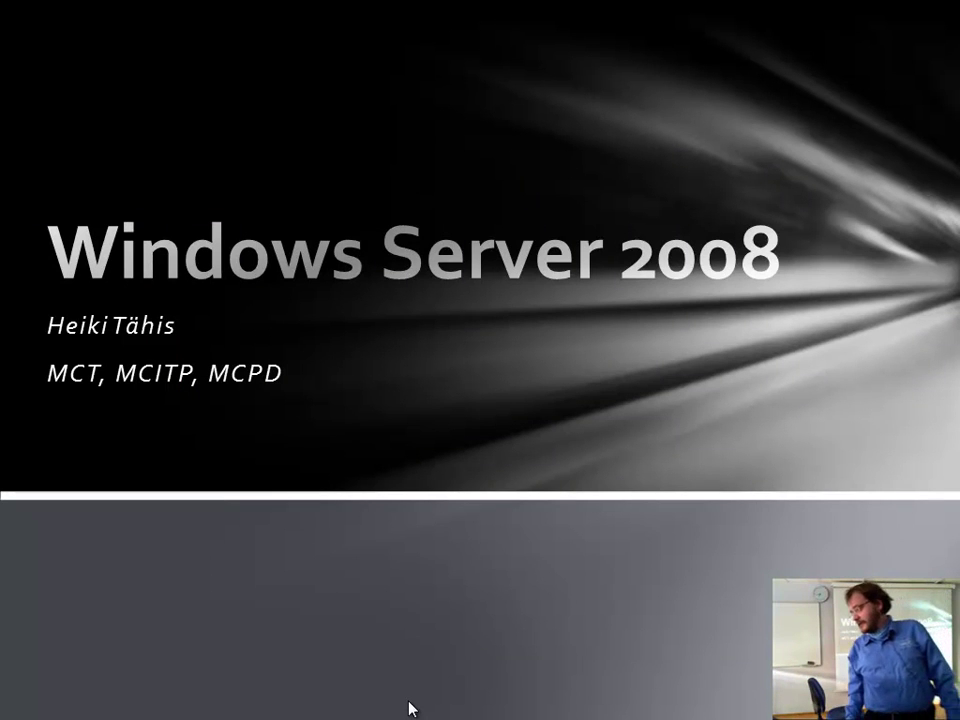
key(Right)
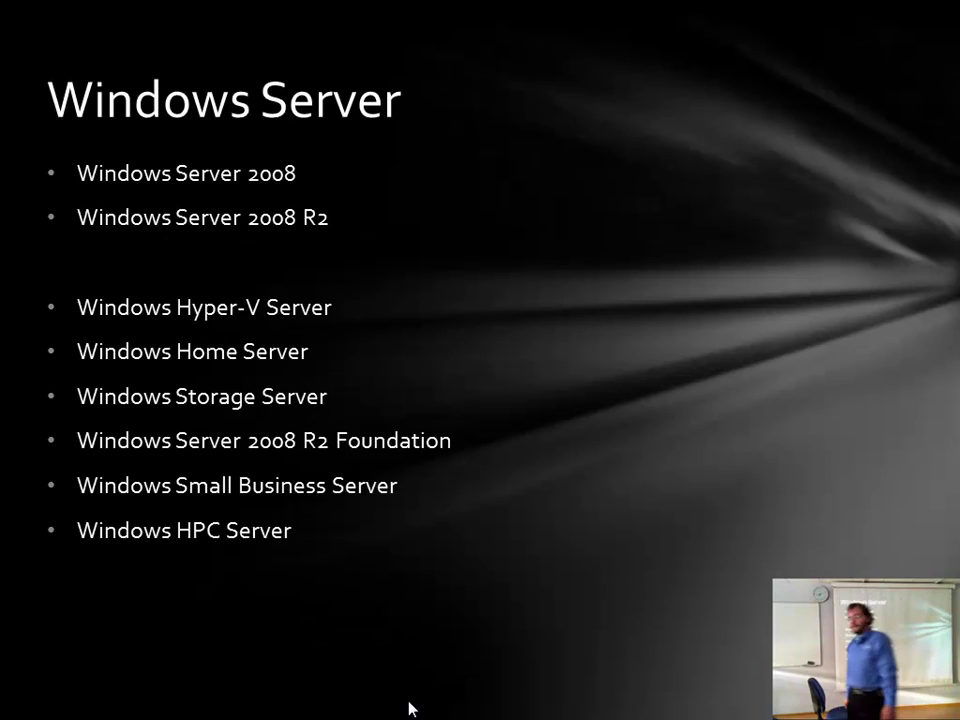